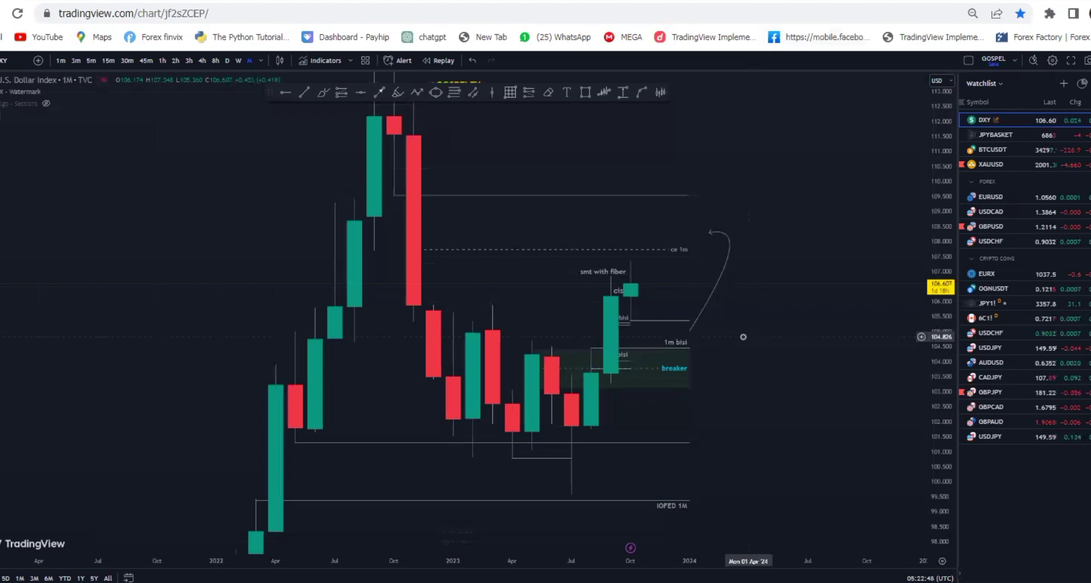
Hide all drawings on the U.S. Dollar Index monthly chart
{"action": "left_click_drag", "start_coordinate": [724, 337], "coordinate": [700, 335]}
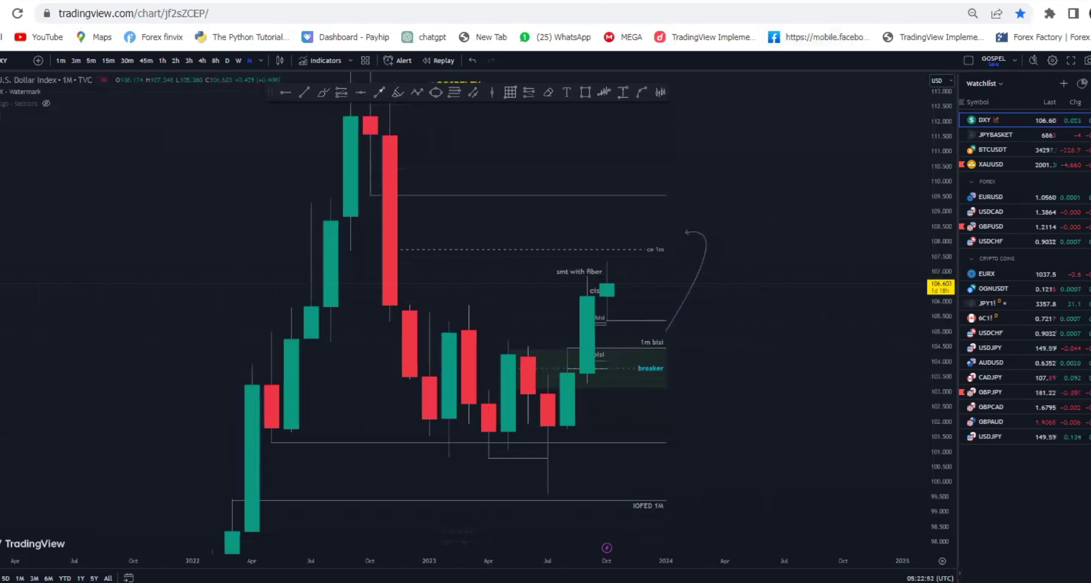
{"action": "key", "text": "ctrl+alt+h"}
{"action": "scroll", "coordinate": [562, 278], "scroll_direction": "up", "scroll_amount": 3}
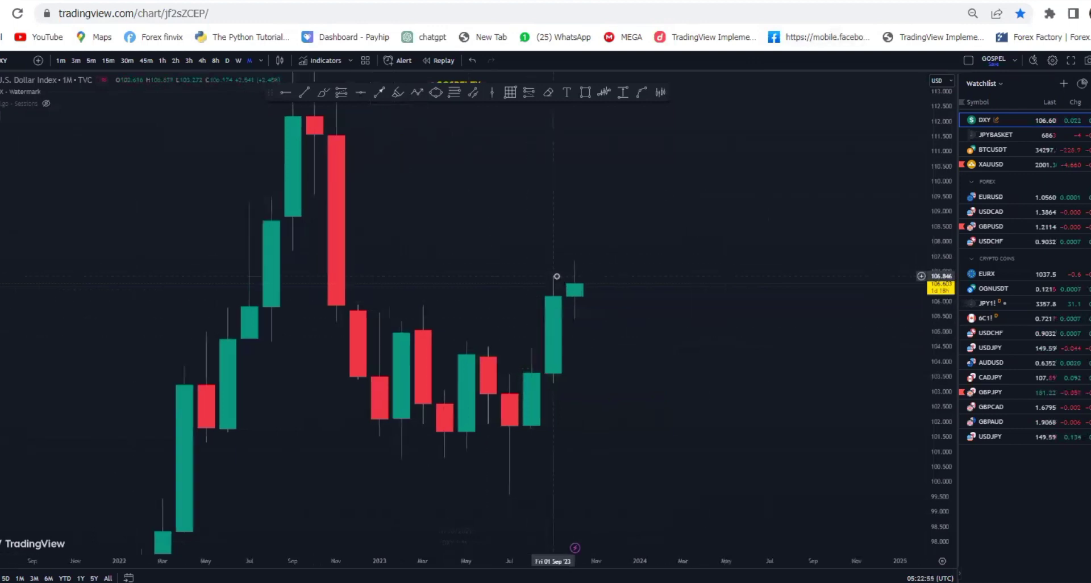
Examine the bare monthly candles of the Dollar Index from 2022 to October 2023, including the highs and recent lows
{"action": "scroll", "coordinate": [580, 267], "scroll_direction": "up", "scroll_amount": 4}
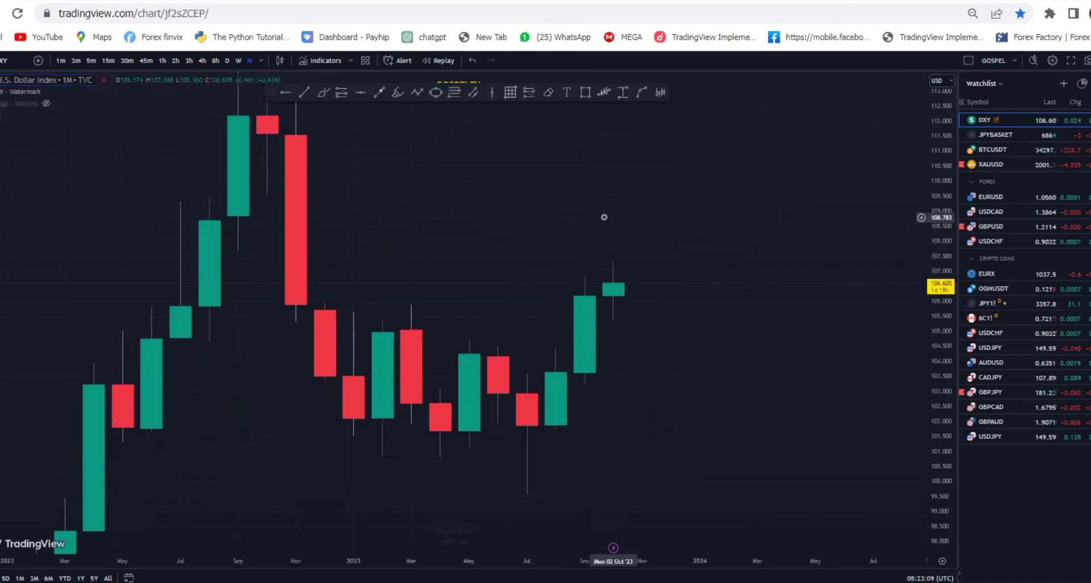
{"action": "scroll", "coordinate": [643, 241], "scroll_direction": "down", "scroll_amount": 2}
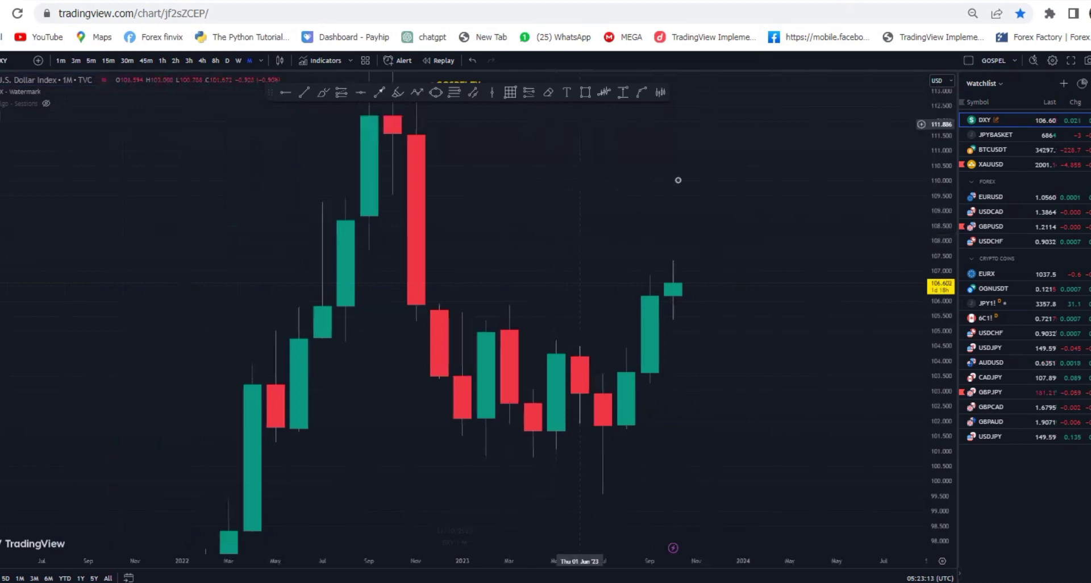
{"action": "left_click_drag", "start_coordinate": [630, 195], "coordinate": [586, 201]}
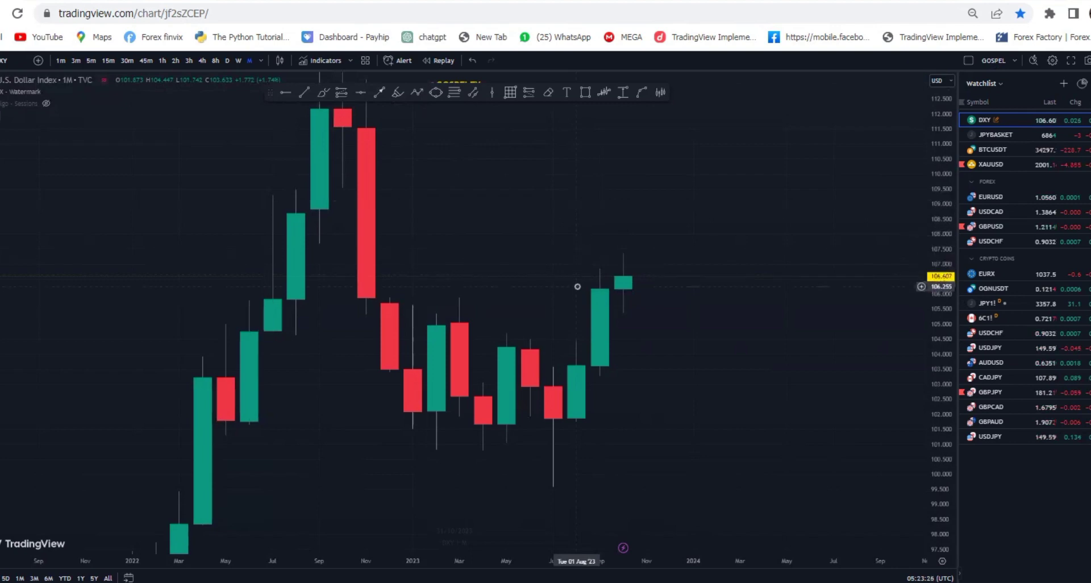
{"action": "left_click_drag", "start_coordinate": [556, 298], "coordinate": [542, 260]}
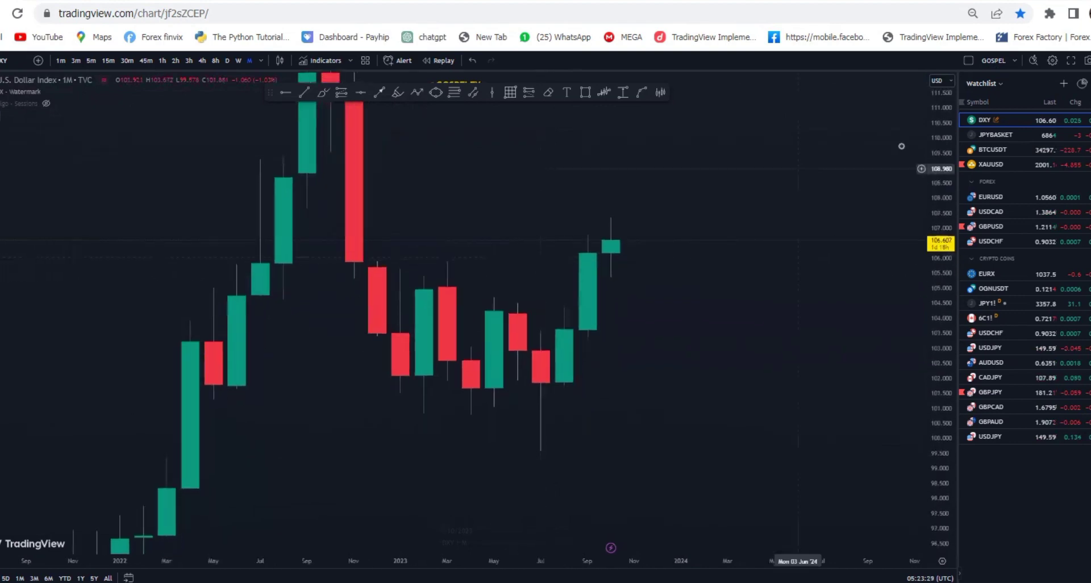
{"action": "left_click_drag", "start_coordinate": [935, 132], "coordinate": [915, 286]}
{"action": "scroll", "coordinate": [795, 287], "scroll_direction": "down", "scroll_amount": 2}
{"action": "left_click_drag", "start_coordinate": [700, 257], "coordinate": [643, 256]}
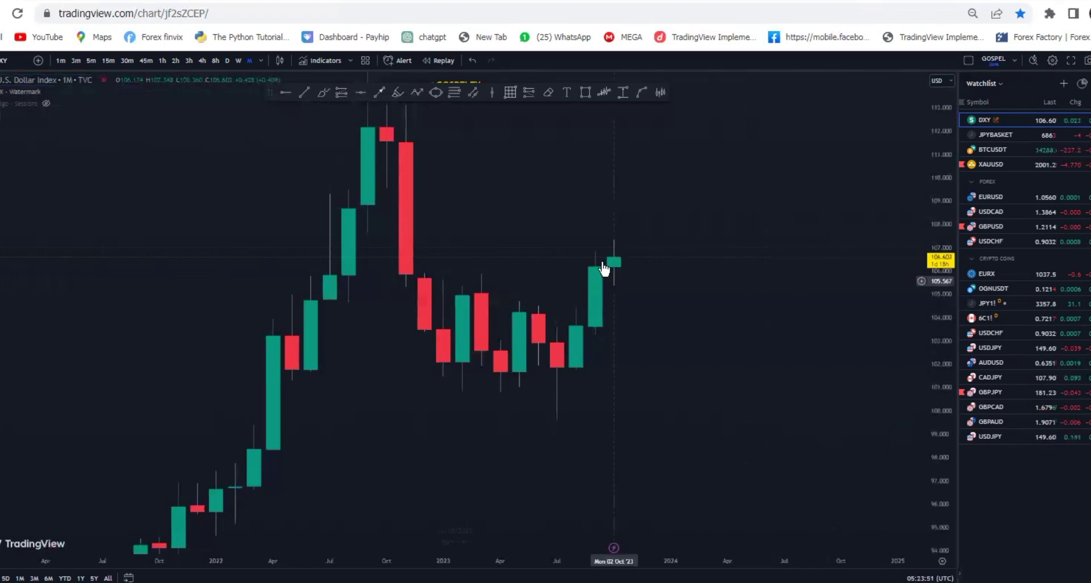
{"action": "left_click_drag", "start_coordinate": [942, 401], "coordinate": [924, 321]}
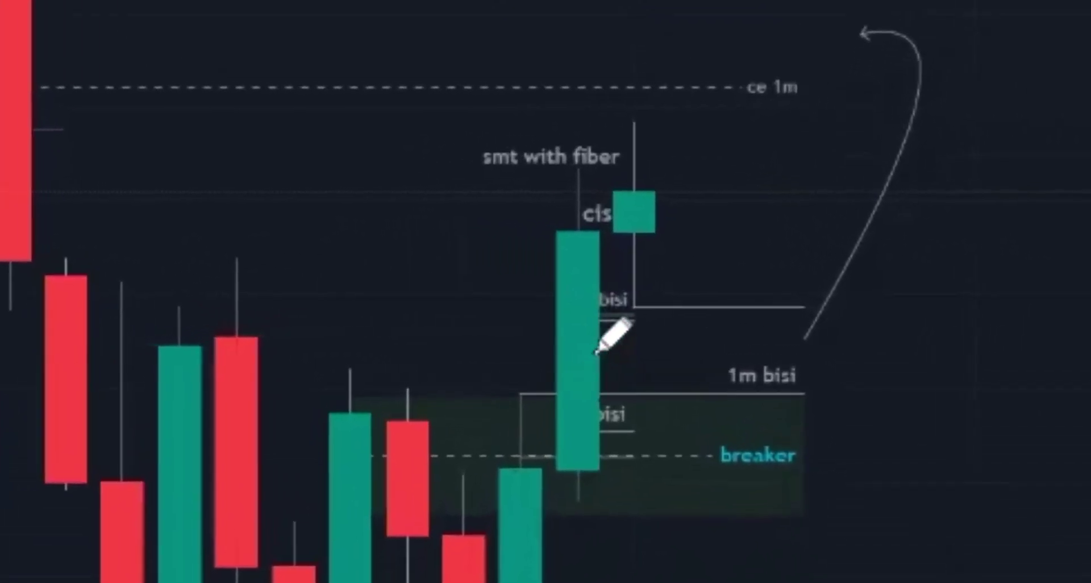
Mark the bisi zone at the September 2023 candle and sketch a price path dipping toward the 1m bisi and rising to the upper horizontal level
{"action": "mouse_move", "coordinate": [562, 415]}
{"action": "left_mouse_down"}
{"action": "mouse_move", "coordinate": [608, 308]}
{"action": "mouse_move", "coordinate": [643, 353]}
{"action": "left_mouse_up"}
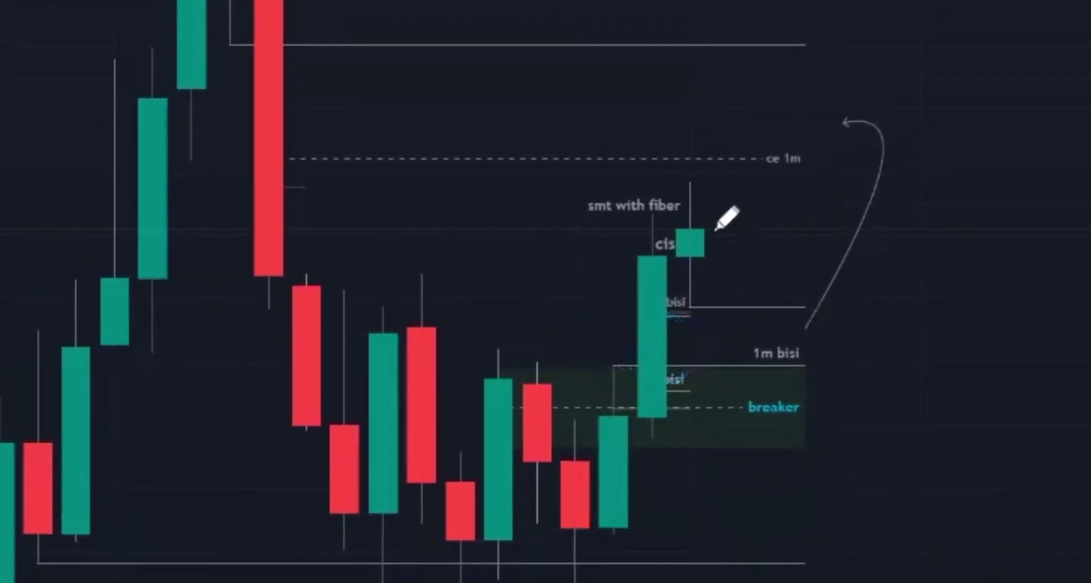
{"action": "mouse_move", "coordinate": [714, 226]}
{"action": "left_mouse_down"}
{"action": "mouse_move", "coordinate": [750, 346]}
{"action": "mouse_move", "coordinate": [786, 56]}
{"action": "left_mouse_up"}
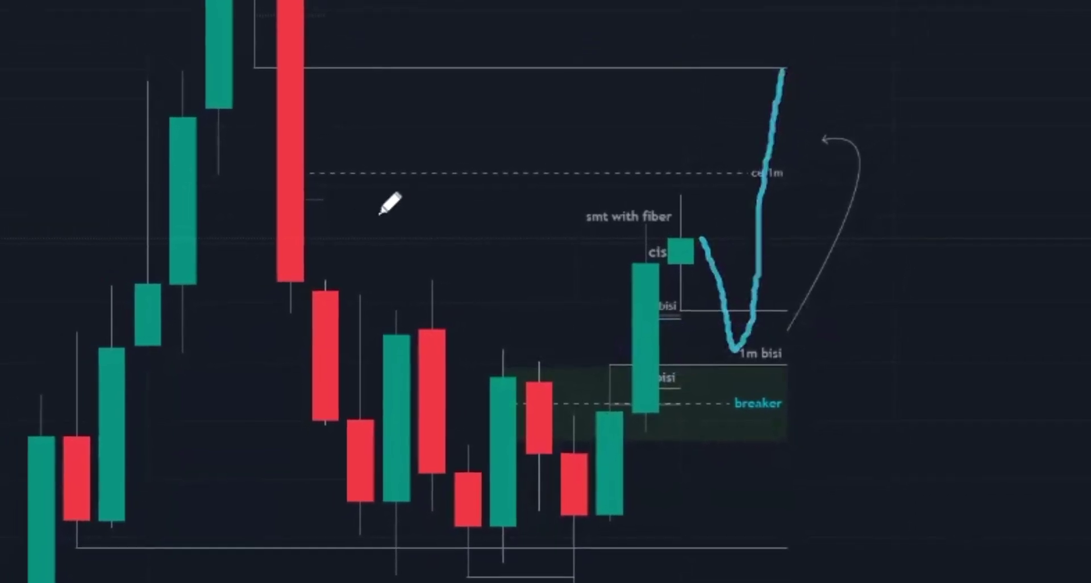
Mark the large red November 2022 candle and extend freehand lines from near its lower end and the October low across to current price
{"action": "mouse_move", "coordinate": [301, 71]}
{"action": "left_mouse_down"}
{"action": "mouse_move", "coordinate": [279, 213]}
{"action": "mouse_move", "coordinate": [398, 249]}
{"action": "left_mouse_up"}
{"action": "mouse_move", "coordinate": [411, 183]}
{"action": "left_mouse_down"}
{"action": "mouse_move", "coordinate": [320, 89]}
{"action": "mouse_move", "coordinate": [291, 116]}
{"action": "left_mouse_up"}
{"action": "left_click_drag", "start_coordinate": [354, 286], "coordinate": [734, 288]}
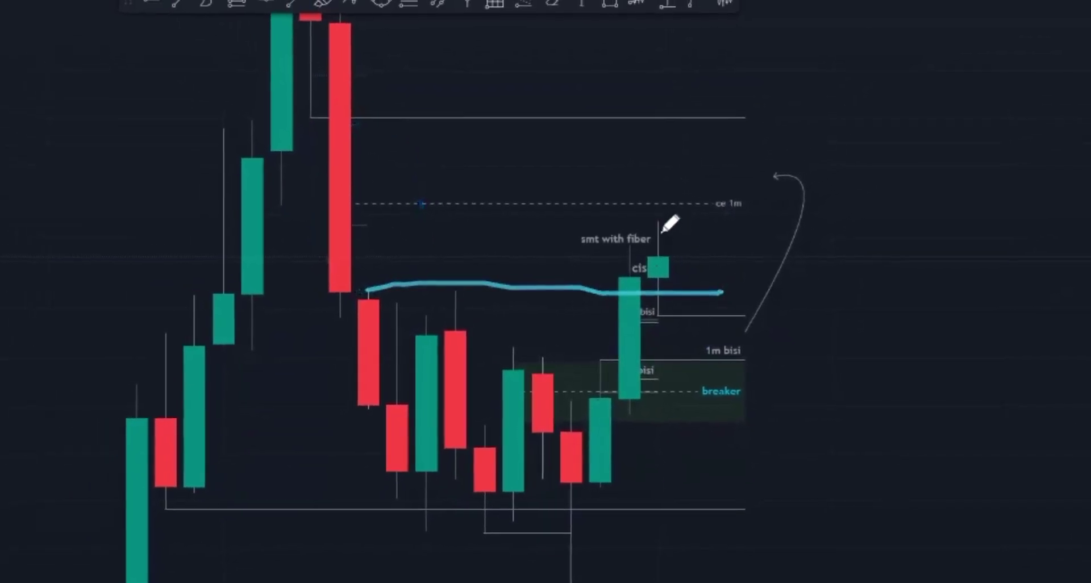
{"action": "left_click_drag", "start_coordinate": [304, 108], "coordinate": [768, 156]}
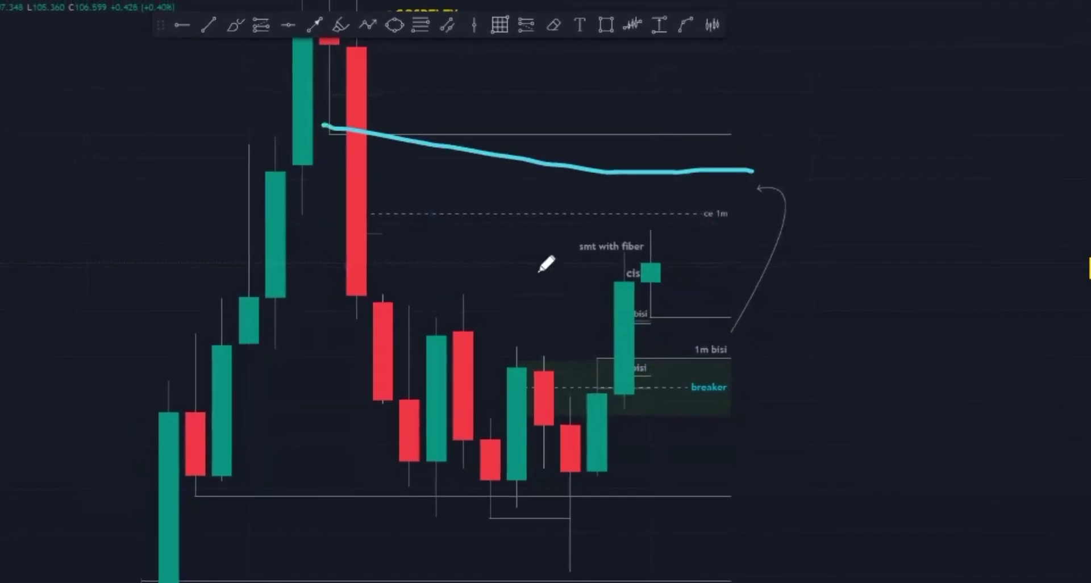
{"action": "mouse_move", "coordinate": [383, 284]}
{"action": "left_mouse_down"}
{"action": "mouse_move", "coordinate": [704, 284]}
{"action": "mouse_move", "coordinate": [697, 299]}
{"action": "left_mouse_up"}
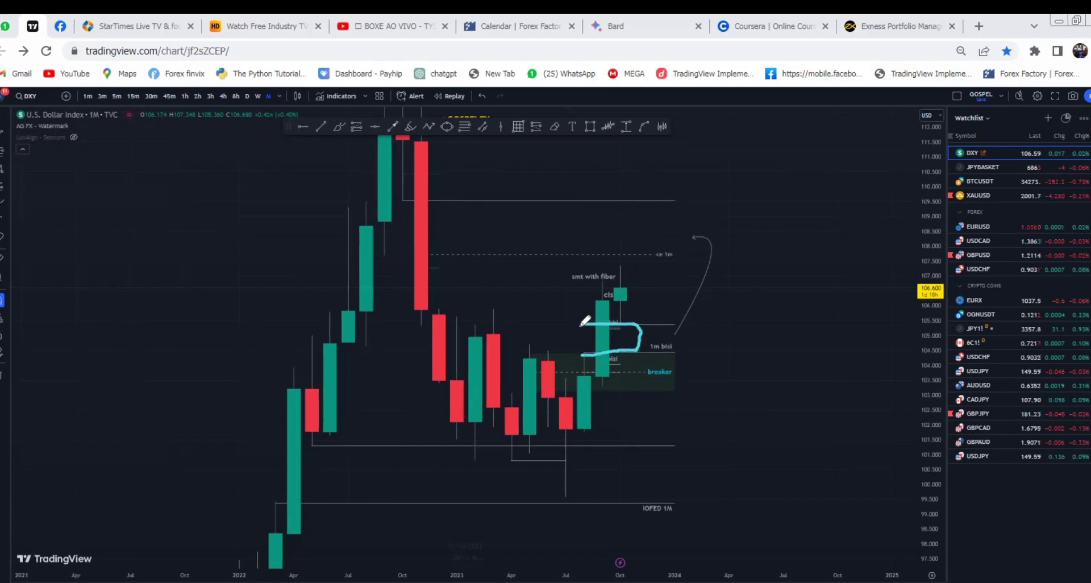
Outline the gap above the 1m bisi level and sketch a zigzag path from the current candle into it and up past ce 1m
{"action": "left_click_drag", "start_coordinate": [581, 353], "coordinate": [584, 359]}
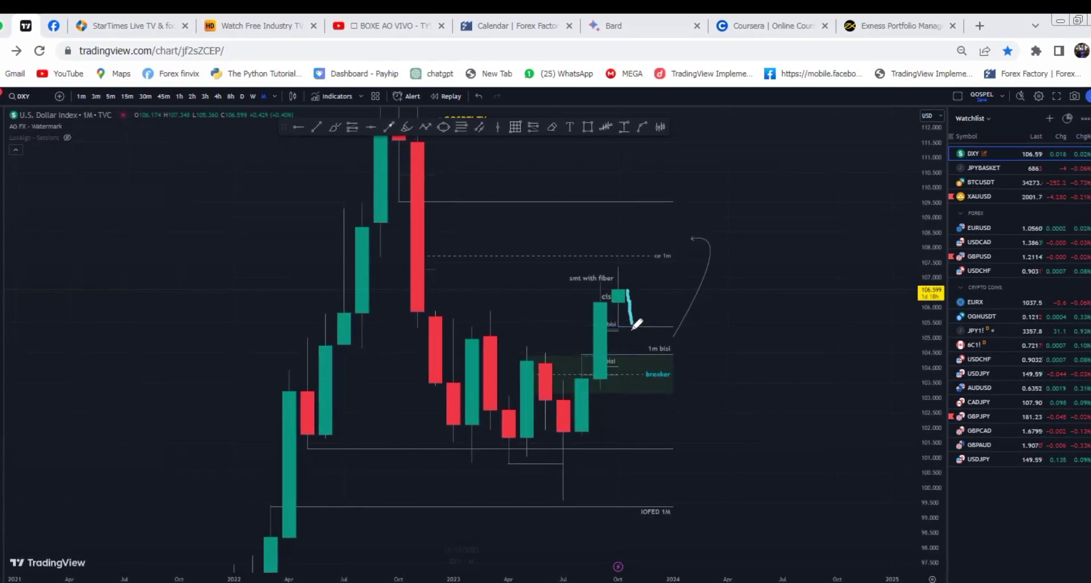
{"action": "left_click_drag", "start_coordinate": [635, 340], "coordinate": [675, 234]}
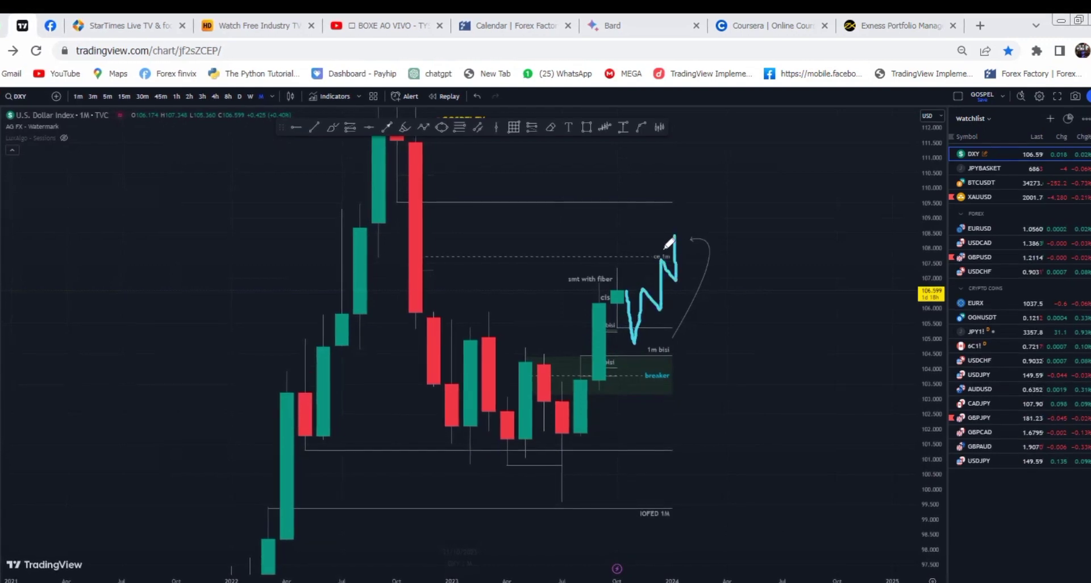
{"action": "mouse_move", "coordinate": [627, 291]}
{"action": "left_mouse_down"}
{"action": "mouse_move", "coordinate": [654, 235]}
{"action": "mouse_move", "coordinate": [710, 227]}
{"action": "mouse_move", "coordinate": [742, 348]}
{"action": "left_mouse_up"}
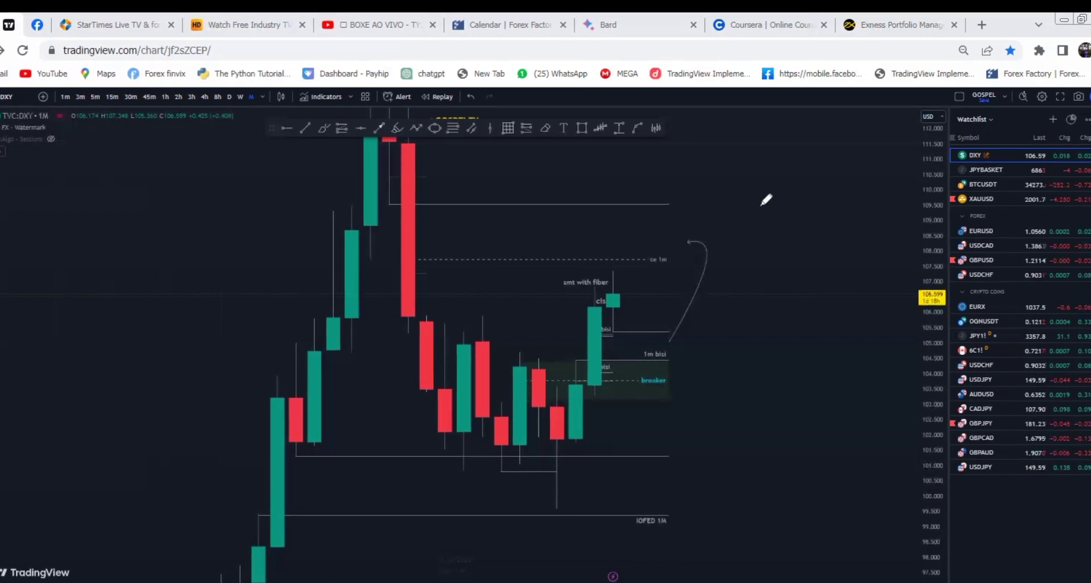
Sketch a tall freehand candle in the empty area beyond the projection arrow and add strokes beside and above it
{"action": "mouse_move", "coordinate": [746, 214]}
{"action": "left_mouse_down"}
{"action": "mouse_move", "coordinate": [784, 375]}
{"action": "mouse_move", "coordinate": [833, 166]}
{"action": "mouse_move", "coordinate": [756, 180]}
{"action": "left_mouse_up"}
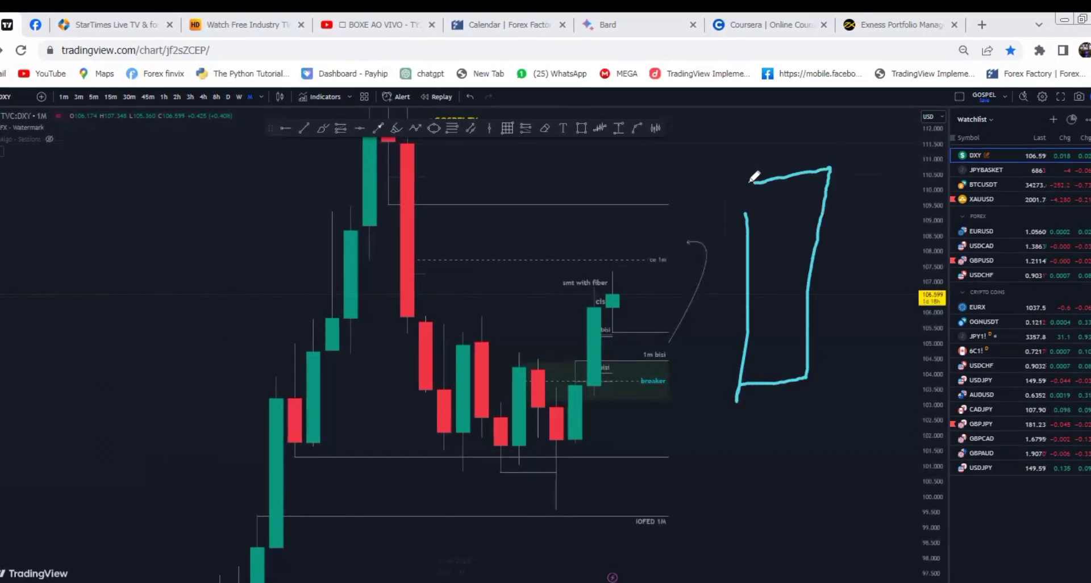
{"action": "left_click_drag", "start_coordinate": [739, 281], "coordinate": [754, 262]}
{"action": "mouse_move", "coordinate": [790, 178]}
{"action": "left_mouse_down"}
{"action": "mouse_move", "coordinate": [794, 128]}
{"action": "mouse_move", "coordinate": [787, 169]}
{"action": "mouse_move", "coordinate": [792, 159]}
{"action": "left_mouse_up"}
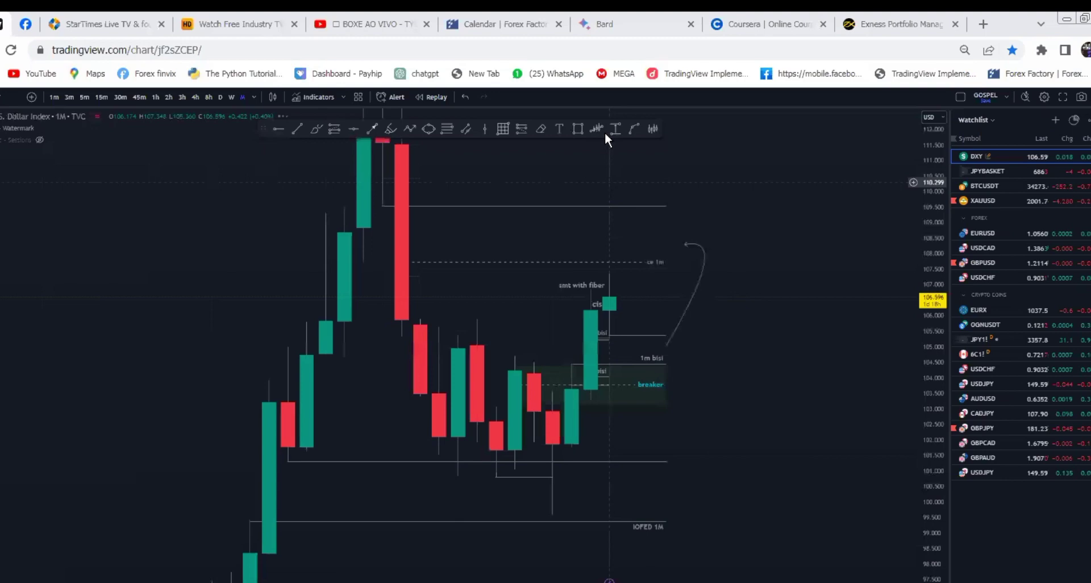
Switch the Dollar Index chart to the weekly timeframe
{"action": "left_click", "coordinate": [232, 95]}
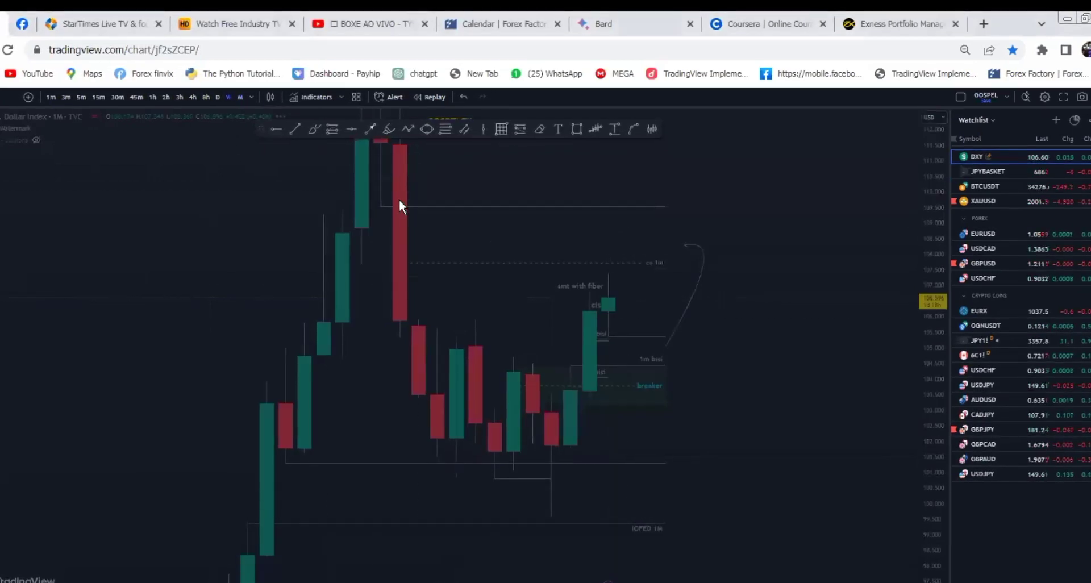
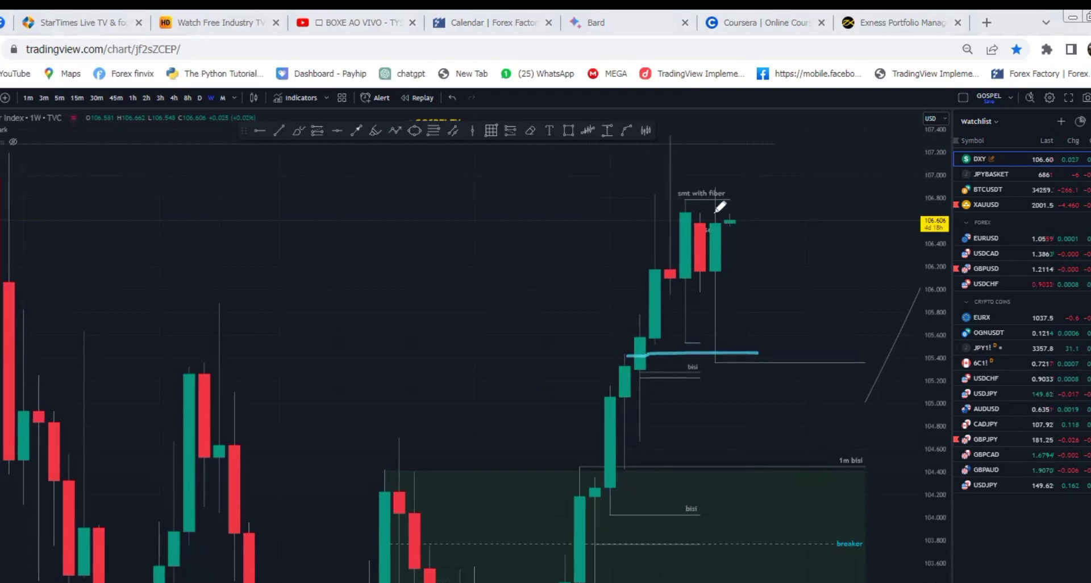
Undo the freehand stroke near 105.4, mark the current weekly candle with a short horizontal stroke, and undo that mark
{"action": "key", "text": "ctrl+z"}
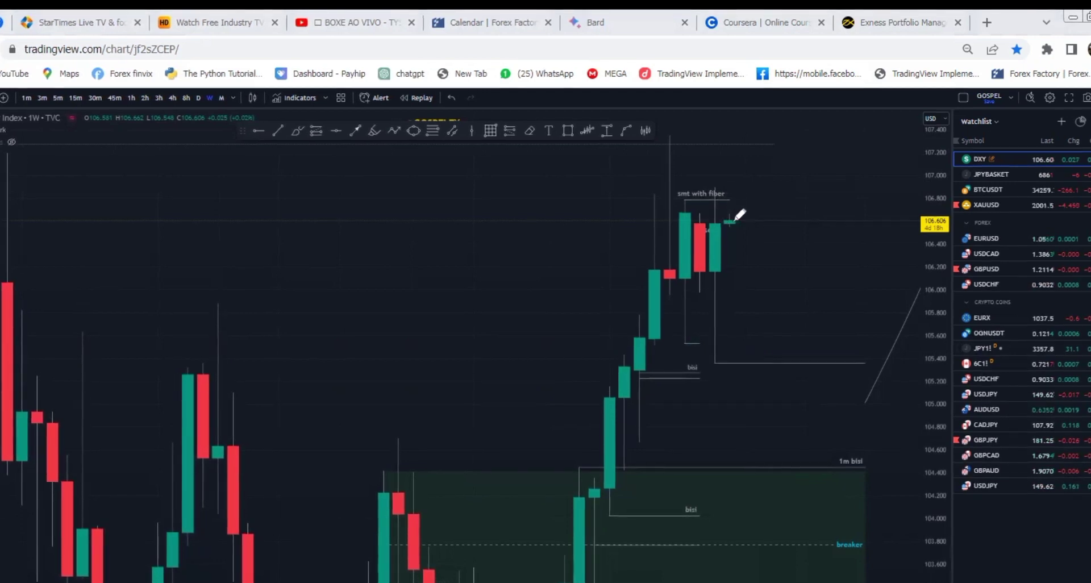
{"action": "left_click_drag", "start_coordinate": [704, 223], "coordinate": [737, 223]}
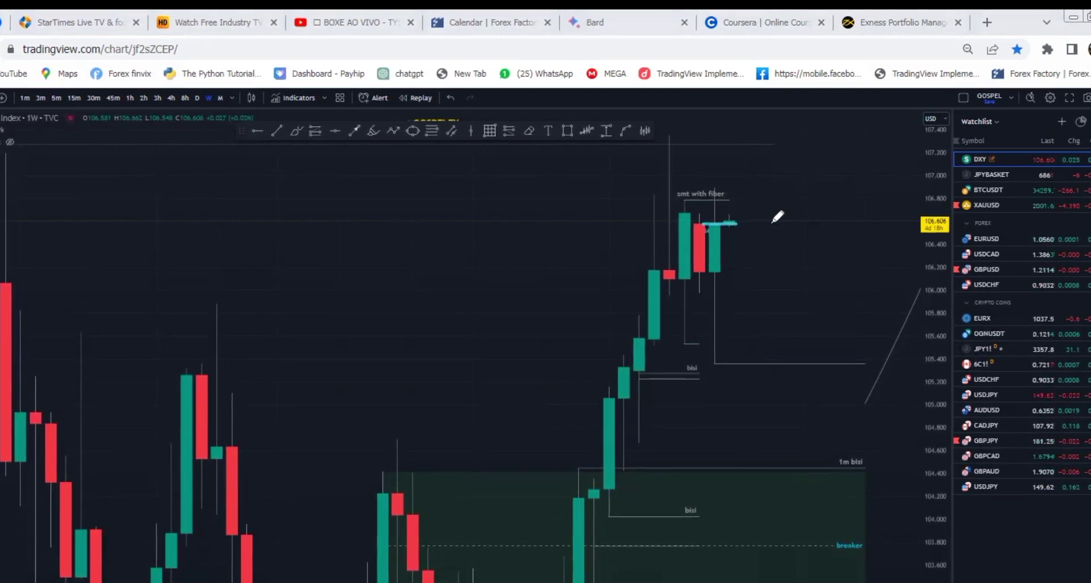
{"action": "key", "text": "ctrl+z"}
{"action": "key", "text": "Escape"}
Circle the old wick high near 108.0, extend a freehand line from it past ce 1m, and sketch a rise from the current candle towards it
{"action": "left_click_drag", "start_coordinate": [833, 206], "coordinate": [827, 290]}
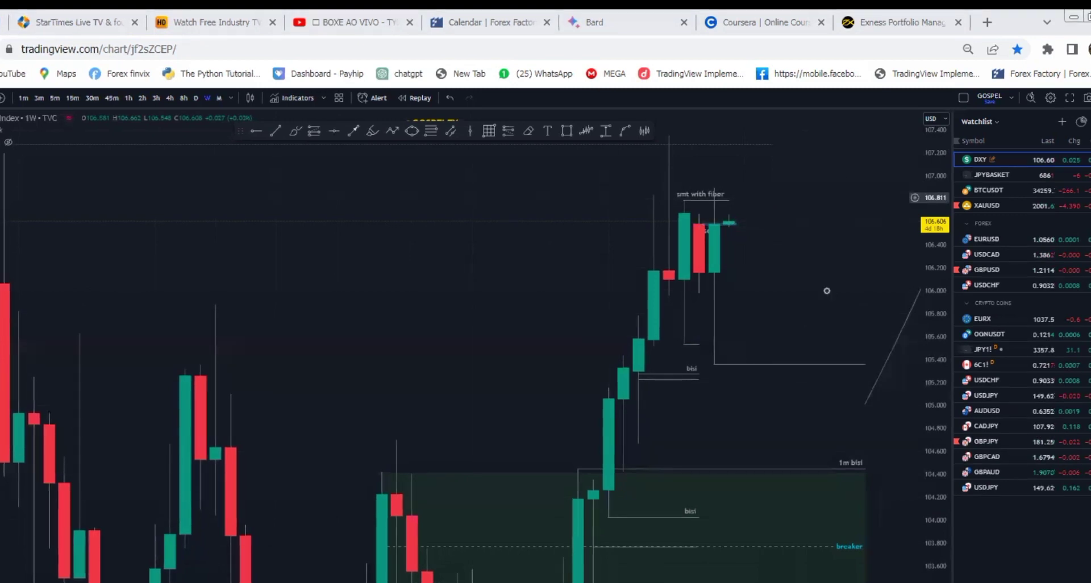
{"action": "scroll", "coordinate": [818, 291], "scroll_direction": "down", "scroll_amount": 2}
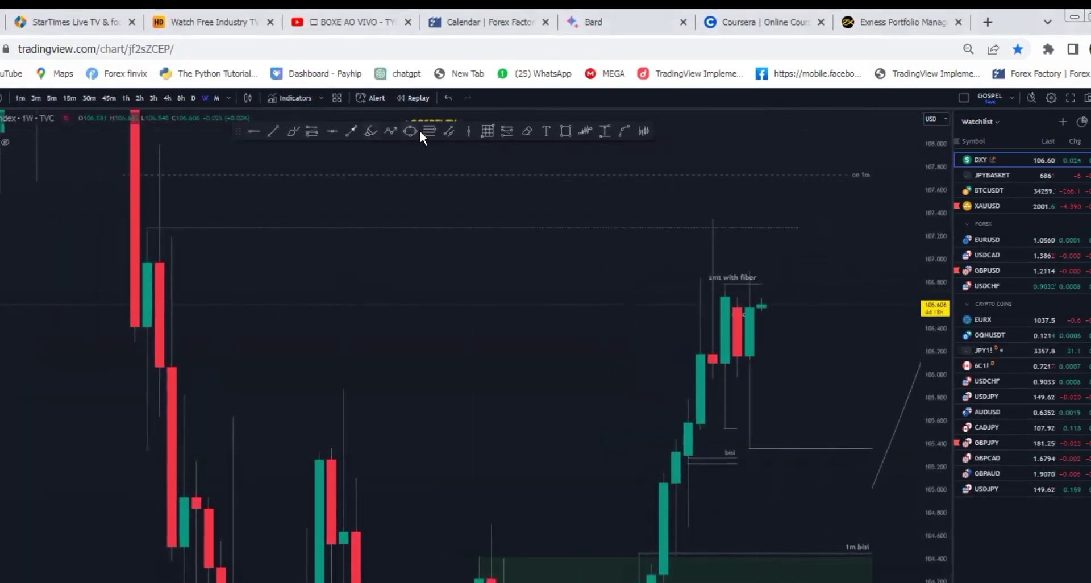
{"action": "mouse_move", "coordinate": [159, 137]}
{"action": "left_mouse_down"}
{"action": "mouse_move", "coordinate": [841, 186]}
{"action": "mouse_move", "coordinate": [849, 170]}
{"action": "mouse_move", "coordinate": [168, 157]}
{"action": "left_mouse_up"}
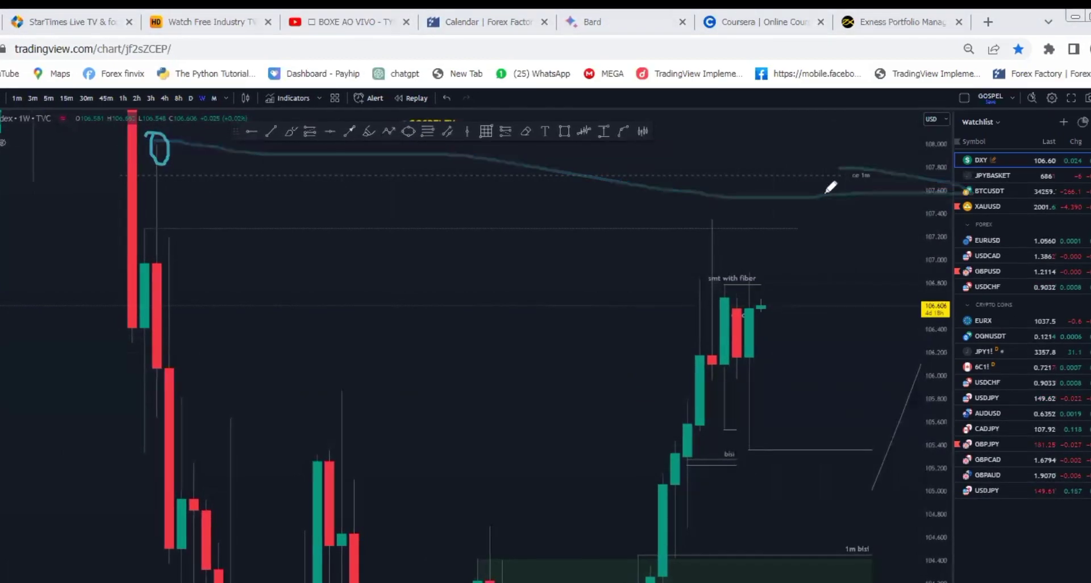
{"action": "left_click_drag", "start_coordinate": [949, 155], "coordinate": [861, 358]}
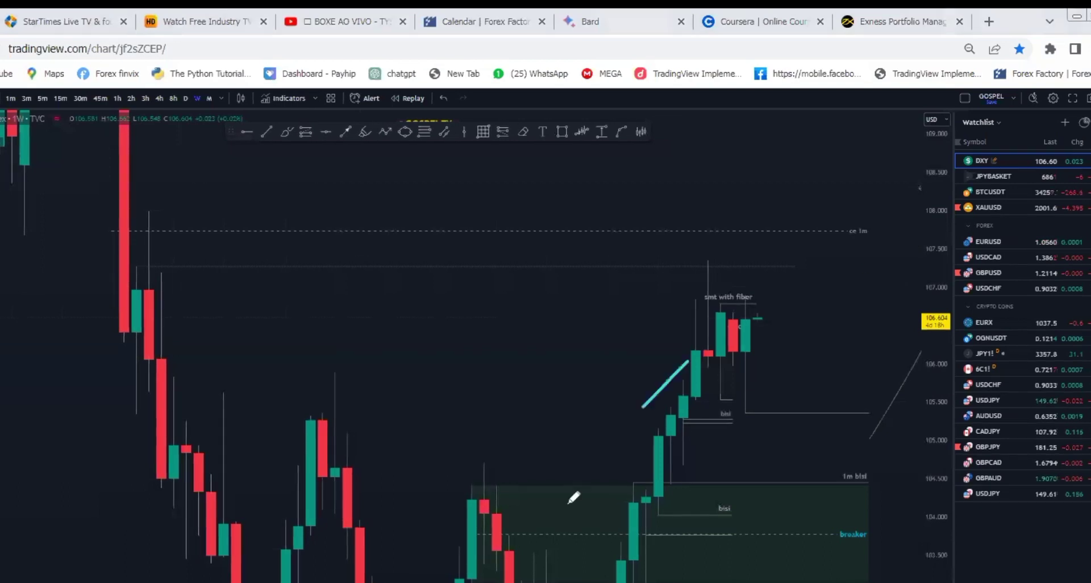
{"action": "mouse_move", "coordinate": [531, 579]}
{"action": "left_mouse_down"}
{"action": "mouse_move", "coordinate": [748, 433]}
{"action": "mouse_move", "coordinate": [710, 579]}
{"action": "left_mouse_up"}
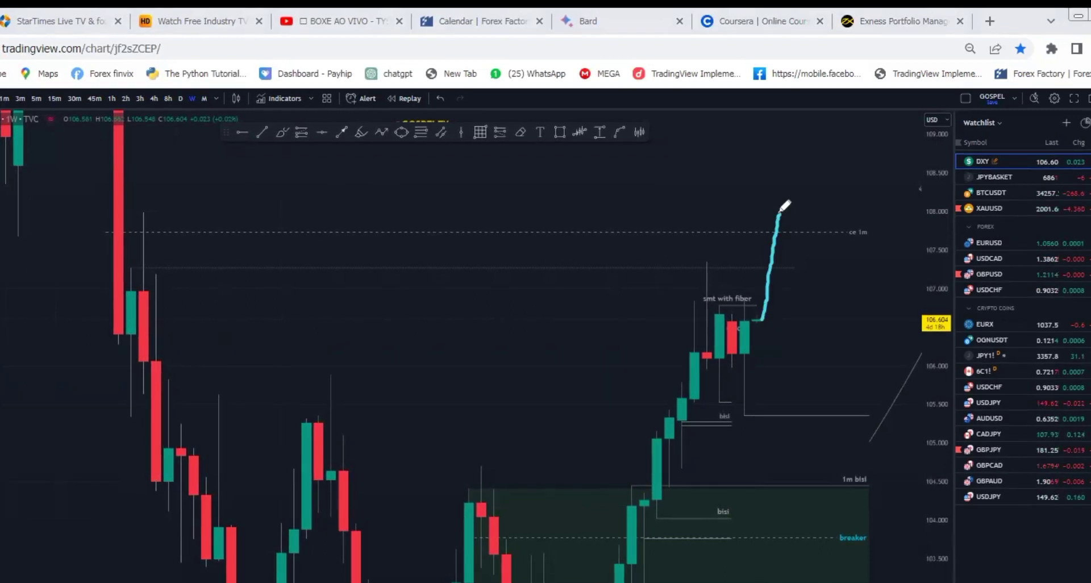
{"action": "mouse_move", "coordinate": [136, 207]}
{"action": "left_mouse_down"}
{"action": "mouse_move", "coordinate": [149, 227]}
{"action": "mouse_move", "coordinate": [143, 216]}
{"action": "left_mouse_up"}
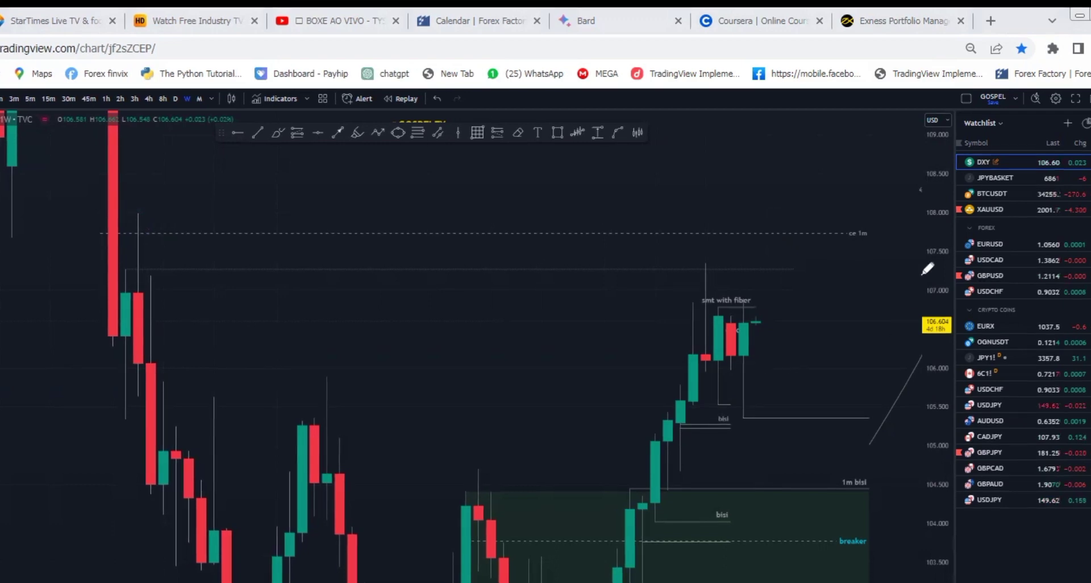
Sketch a V-shaped price path from the current candle down into the 1m bisi zone and up past ce 1m, and undo it
{"action": "left_click_drag", "start_coordinate": [933, 285], "coordinate": [916, 310]}
{"action": "left_click_drag", "start_coordinate": [787, 341], "coordinate": [750, 290]}
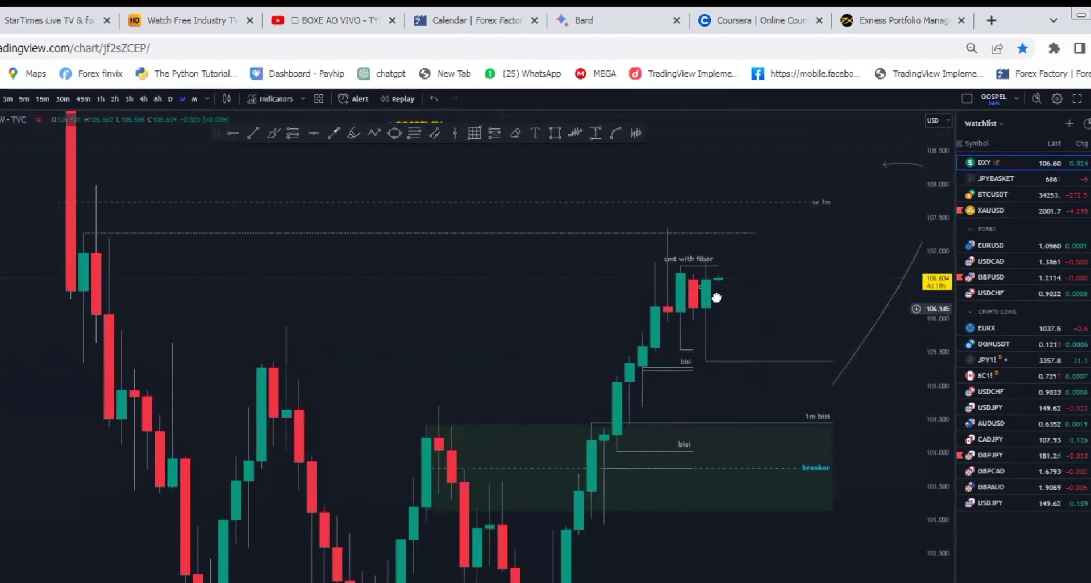
{"action": "left_click_drag", "start_coordinate": [753, 308], "coordinate": [704, 292]}
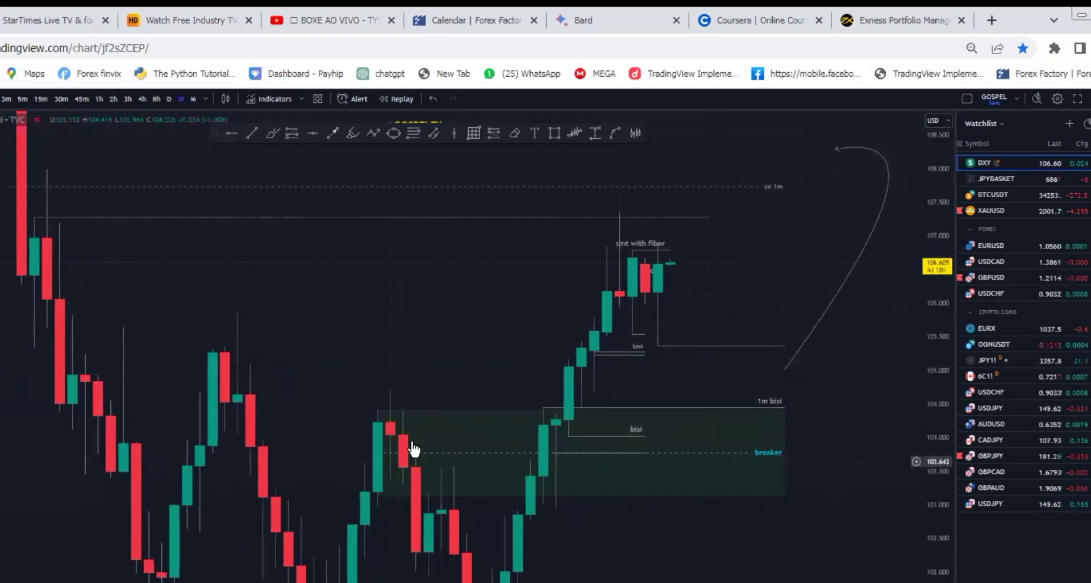
{"action": "left_click_drag", "start_coordinate": [925, 356], "coordinate": [925, 441]}
{"action": "left_click_drag", "start_coordinate": [887, 446], "coordinate": [887, 357]}
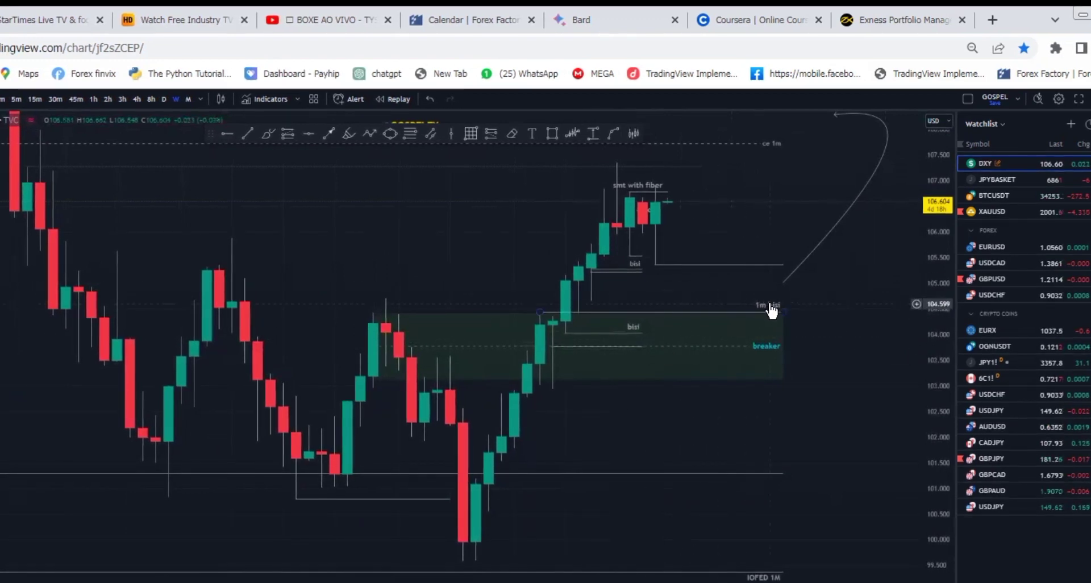
{"action": "left_click_drag", "start_coordinate": [714, 271], "coordinate": [702, 328]}
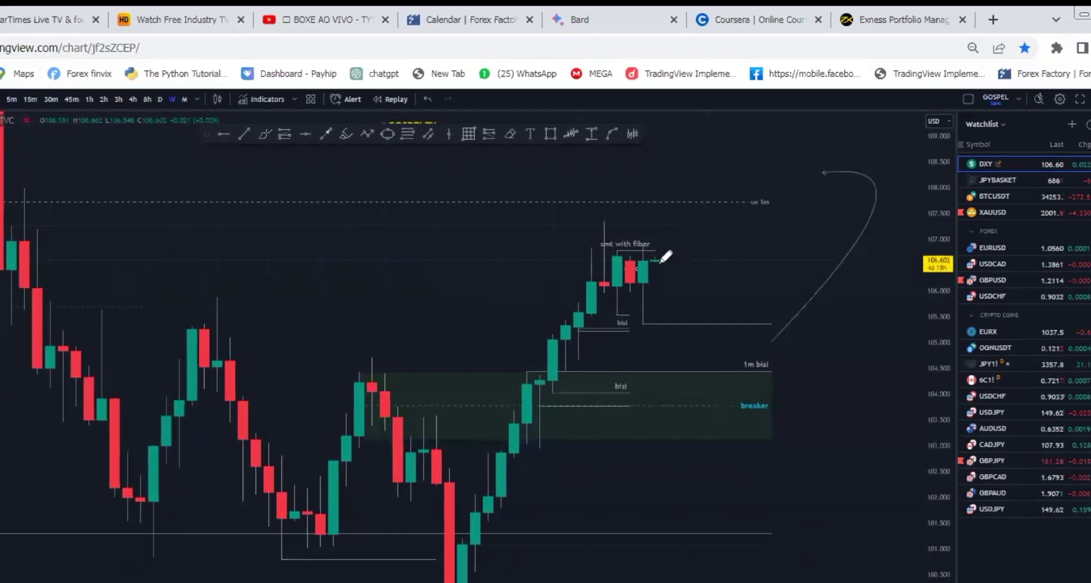
{"action": "left_click_drag", "start_coordinate": [660, 261], "coordinate": [668, 286]}
{"action": "mouse_move", "coordinate": [694, 380]}
{"action": "left_mouse_down"}
{"action": "mouse_move", "coordinate": [726, 304]}
{"action": "mouse_move", "coordinate": [749, 139]}
{"action": "left_mouse_up"}
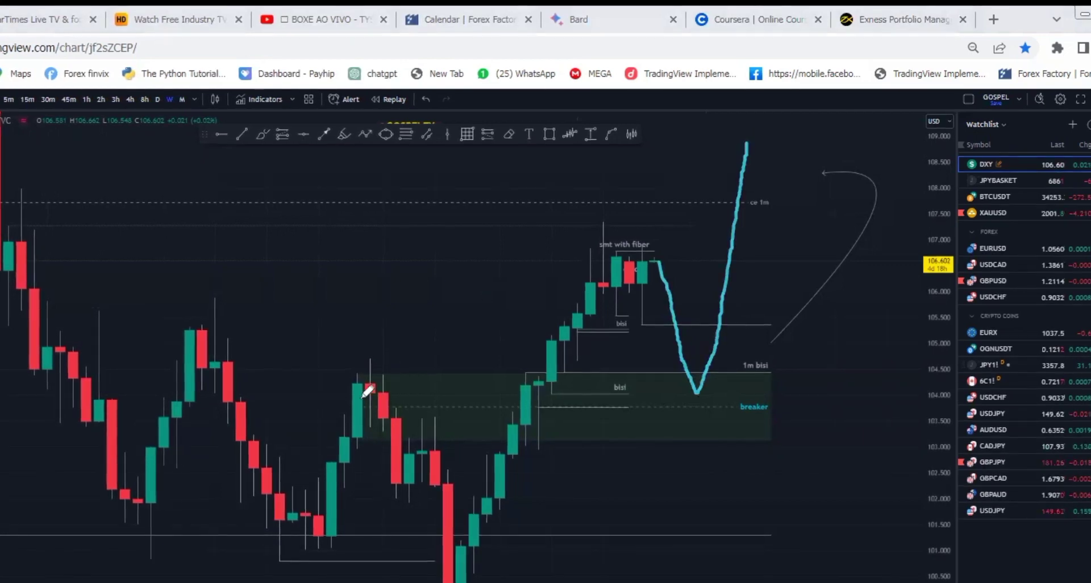
{"action": "key", "text": "ctrl+z"}
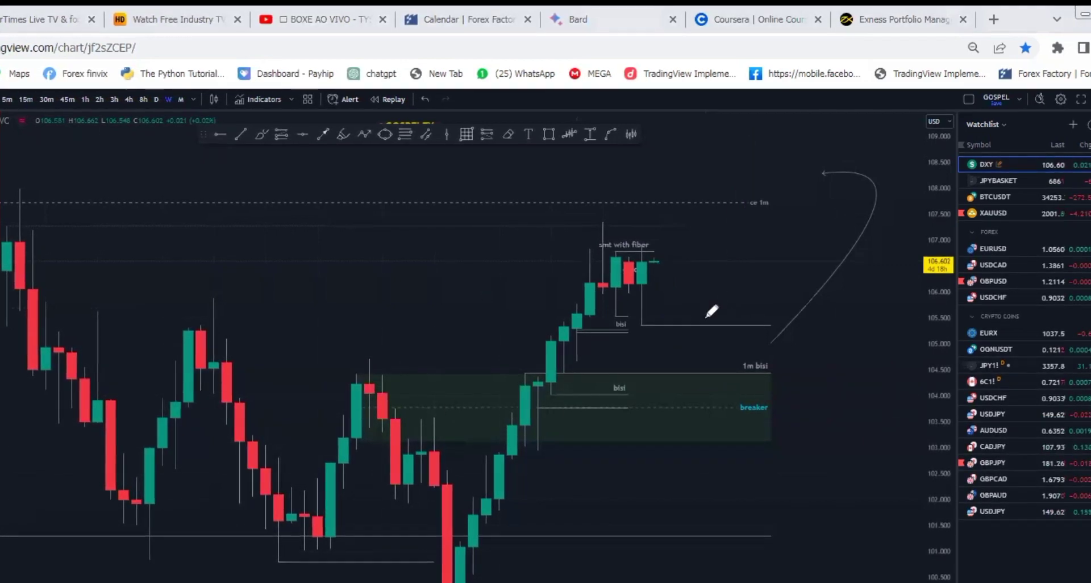
Circle the whole weekly rally from its lows to just above ce 1m with a freehand loop, and undo it
{"action": "mouse_move", "coordinate": [634, 194]}
{"action": "left_mouse_down"}
{"action": "mouse_move", "coordinate": [466, 415]}
{"action": "mouse_move", "coordinate": [545, 526]}
{"action": "mouse_move", "coordinate": [636, 189]}
{"action": "mouse_move", "coordinate": [643, 195]}
{"action": "left_mouse_up"}
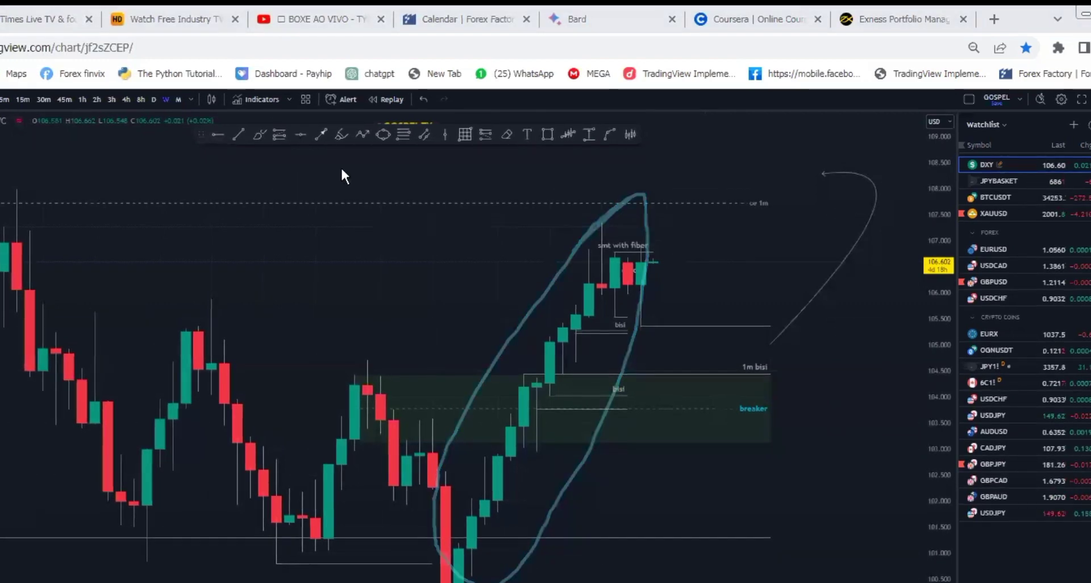
{"action": "right_click", "coordinate": [340, 170]}
{"action": "key", "text": "ctrl+z"}
Delete the "smt with fiber" line above the latest weekly candles
{"action": "left_click_drag", "start_coordinate": [614, 227], "coordinate": [624, 281]}
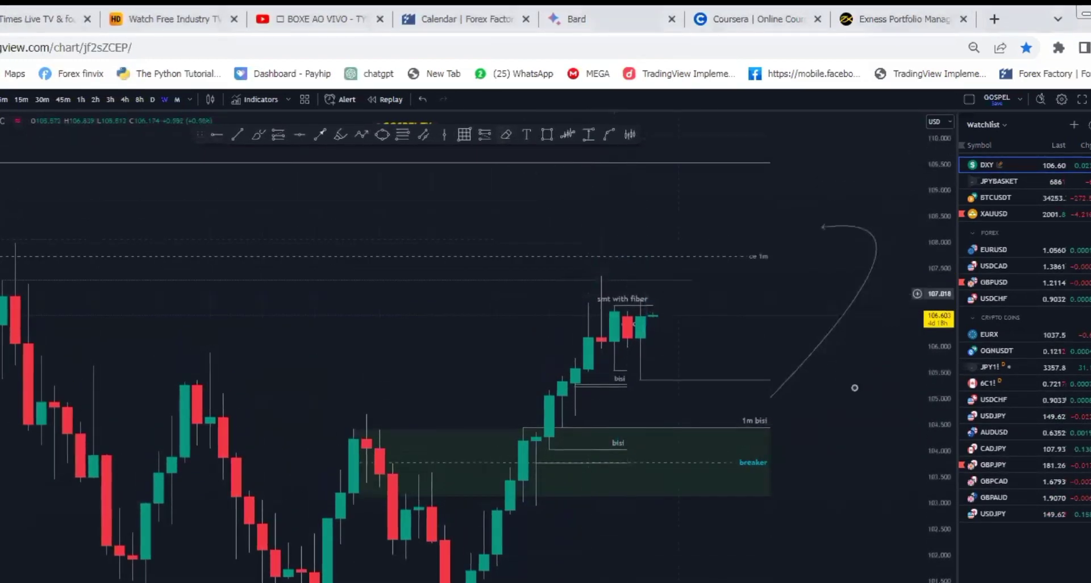
{"action": "scroll", "coordinate": [854, 388], "scroll_direction": "up", "scroll_amount": 2}
{"action": "left_click_drag", "start_coordinate": [947, 486], "coordinate": [930, 301]}
{"action": "scroll", "coordinate": [602, 213], "scroll_direction": "up", "scroll_amount": 1}
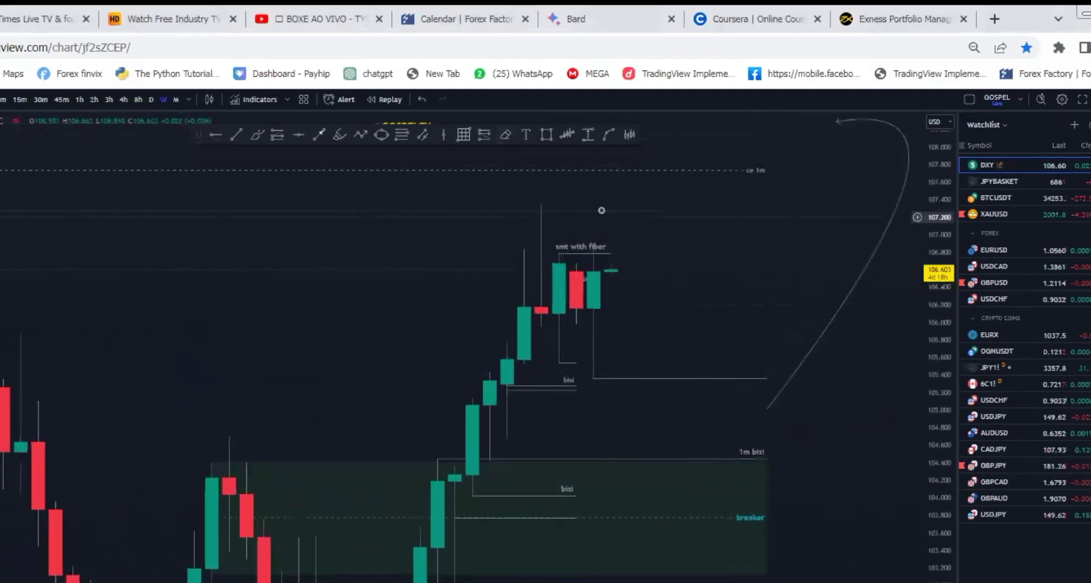
{"action": "scroll", "coordinate": [598, 212], "scroll_direction": "up", "scroll_amount": 3}
{"action": "left_click_drag", "start_coordinate": [785, 282], "coordinate": [642, 381]}
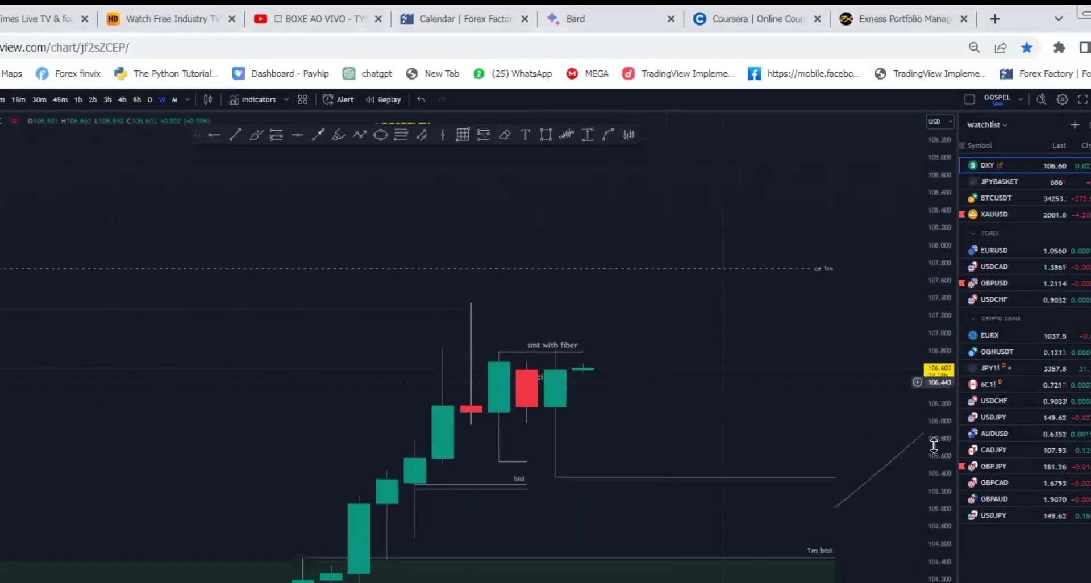
{"action": "left_click_drag", "start_coordinate": [933, 427], "coordinate": [720, 378]}
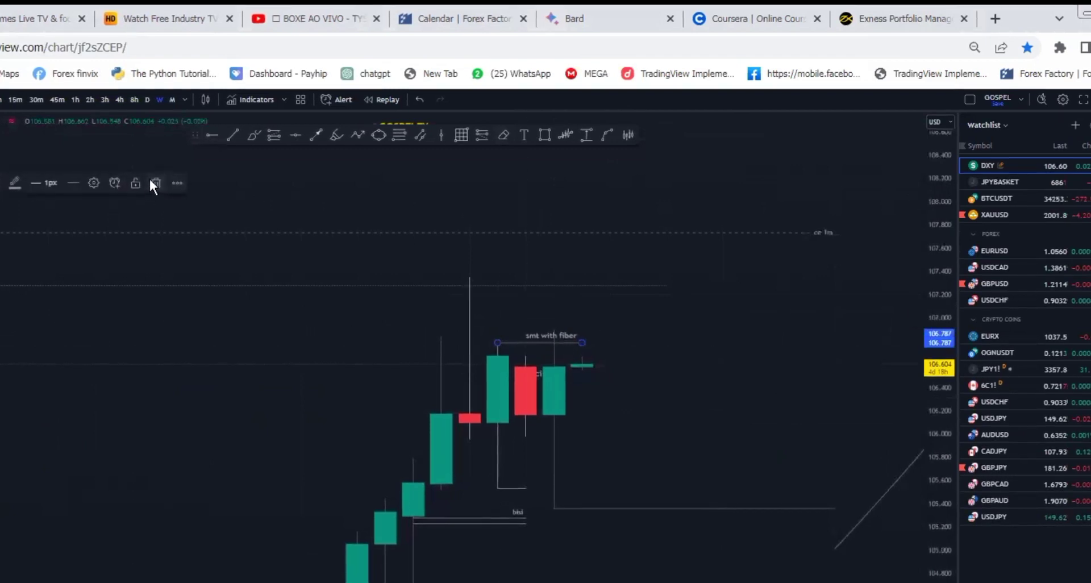
{"action": "left_click", "coordinate": [149, 176]}
Draw a short horizontal trend line from the previous weekly candle's high at 106.894 and label it PWH above the line
{"action": "left_click_drag", "start_coordinate": [685, 349], "coordinate": [565, 340]}
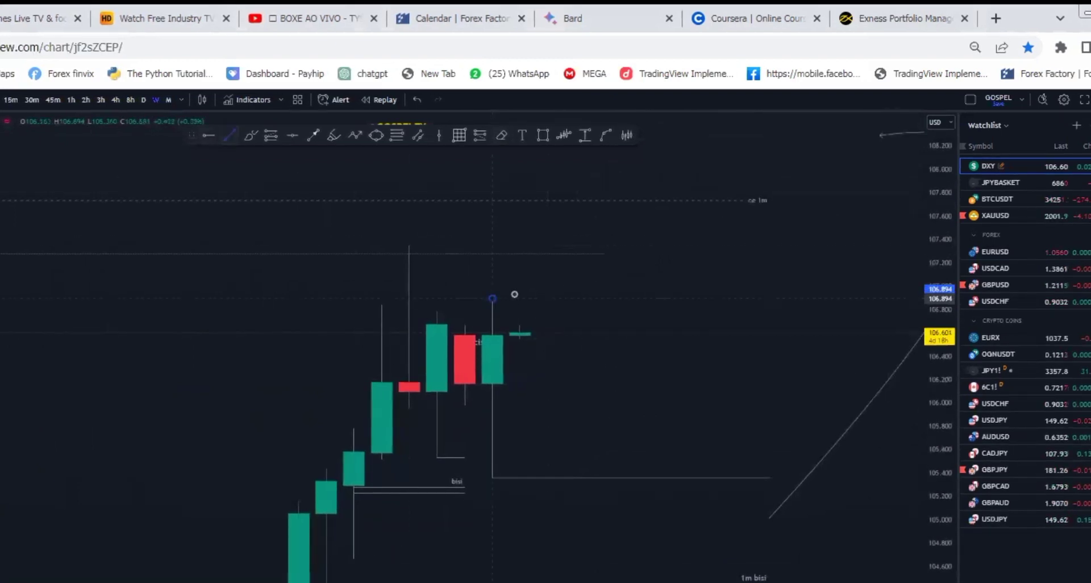
{"action": "left_click", "coordinate": [547, 299]}
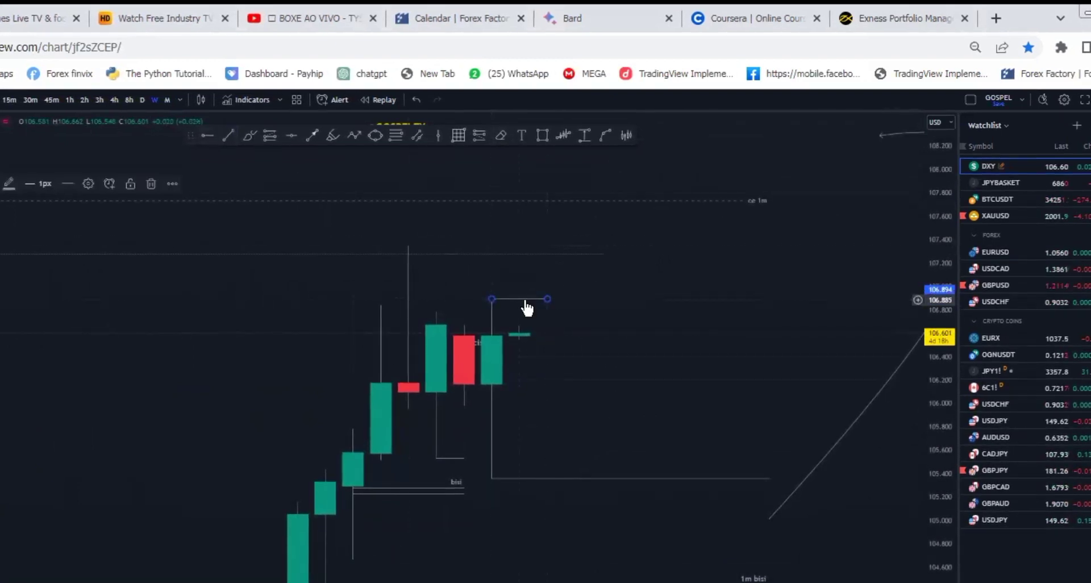
{"action": "double_click", "coordinate": [525, 300]}
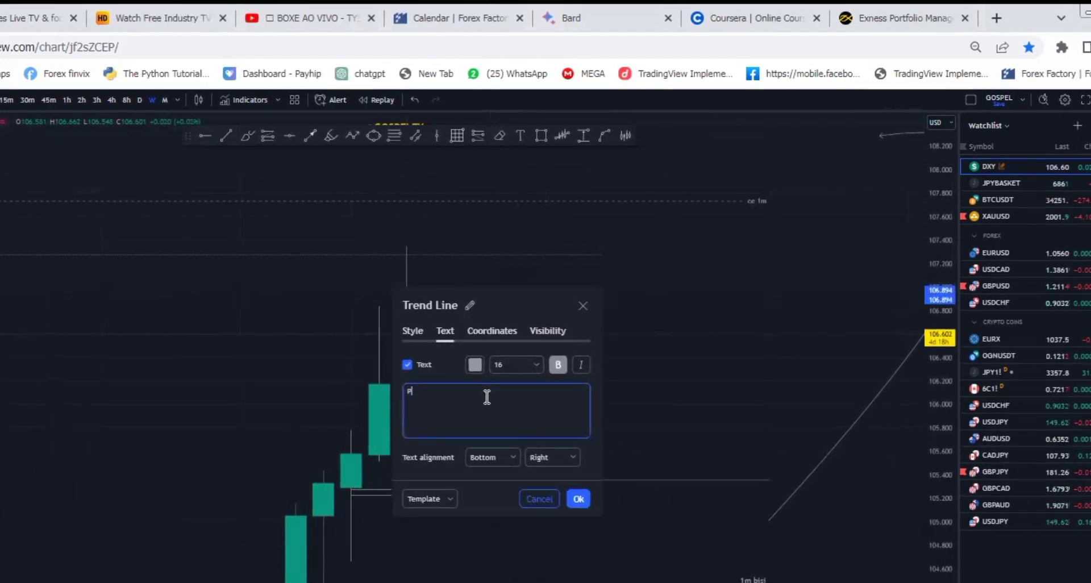
{"action": "type", "text": "PWH"}
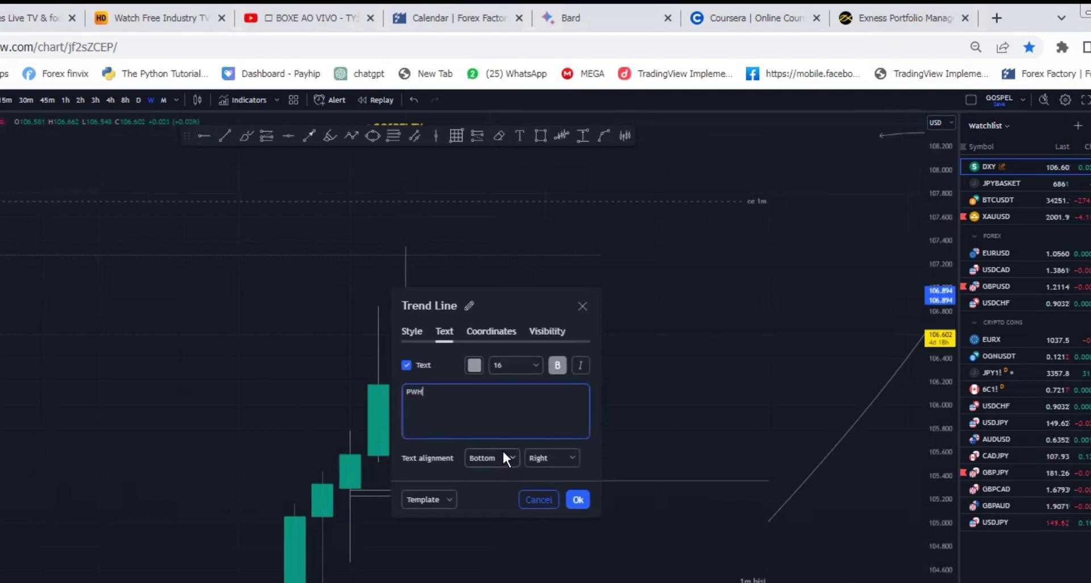
{"action": "left_click", "coordinate": [502, 454]}
{"action": "left_click", "coordinate": [499, 478]}
{"action": "left_click", "coordinate": [577, 500]}
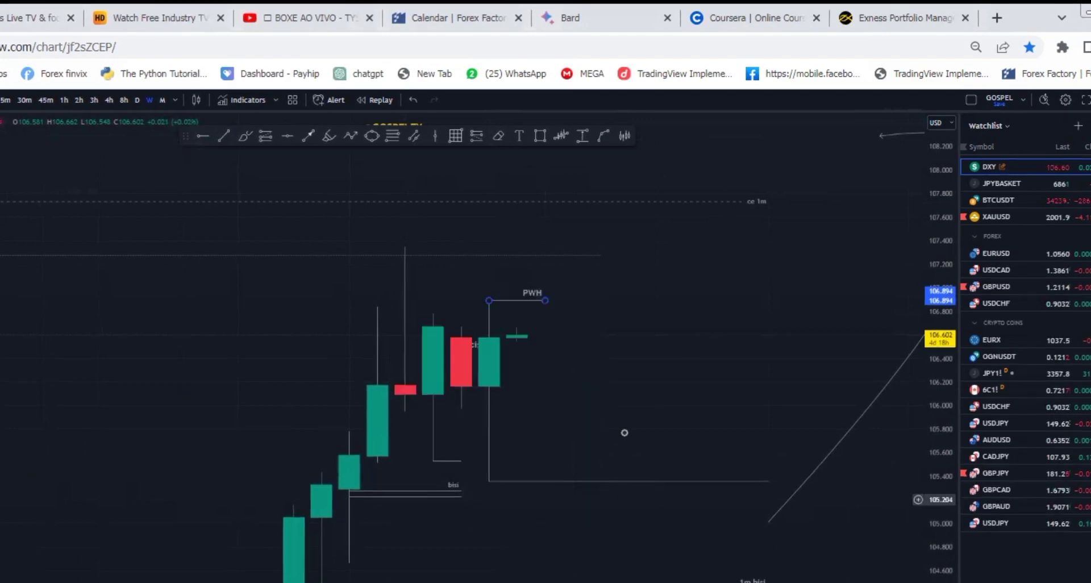
{"action": "left_click", "coordinate": [589, 390]}
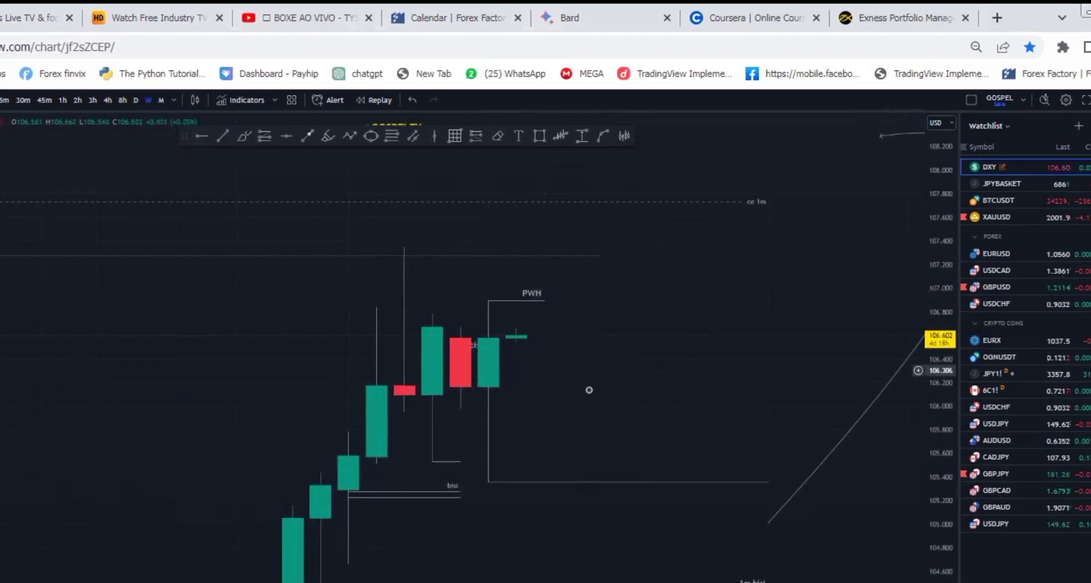
Place a horizontal ray at 107.993 from the high of the red candle's long upper wick above ce 1m
{"action": "left_click_drag", "start_coordinate": [595, 329], "coordinate": [597, 319]}
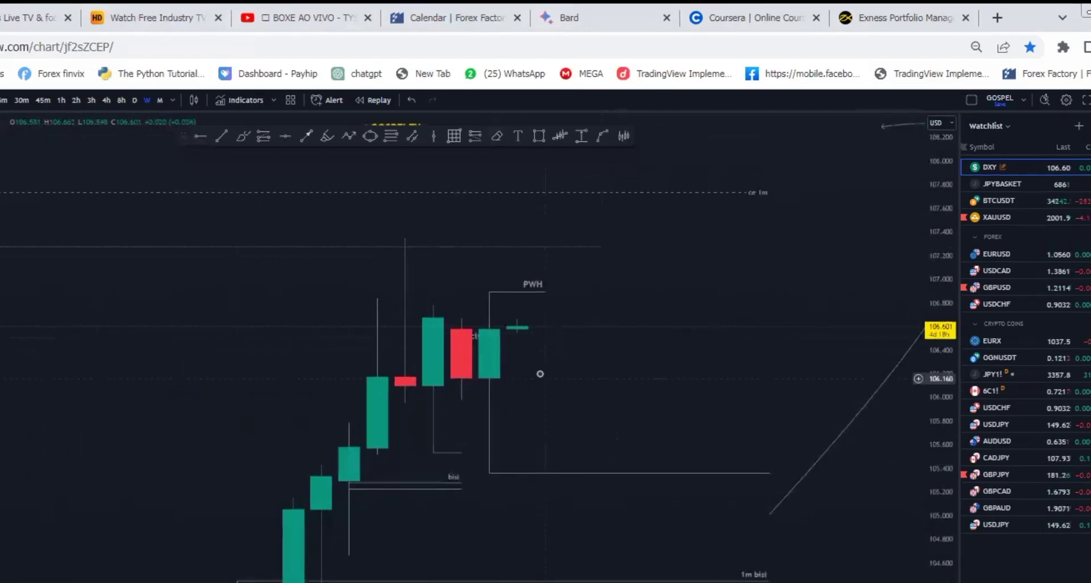
{"action": "scroll", "coordinate": [564, 205], "scroll_direction": "down", "scroll_amount": 1}
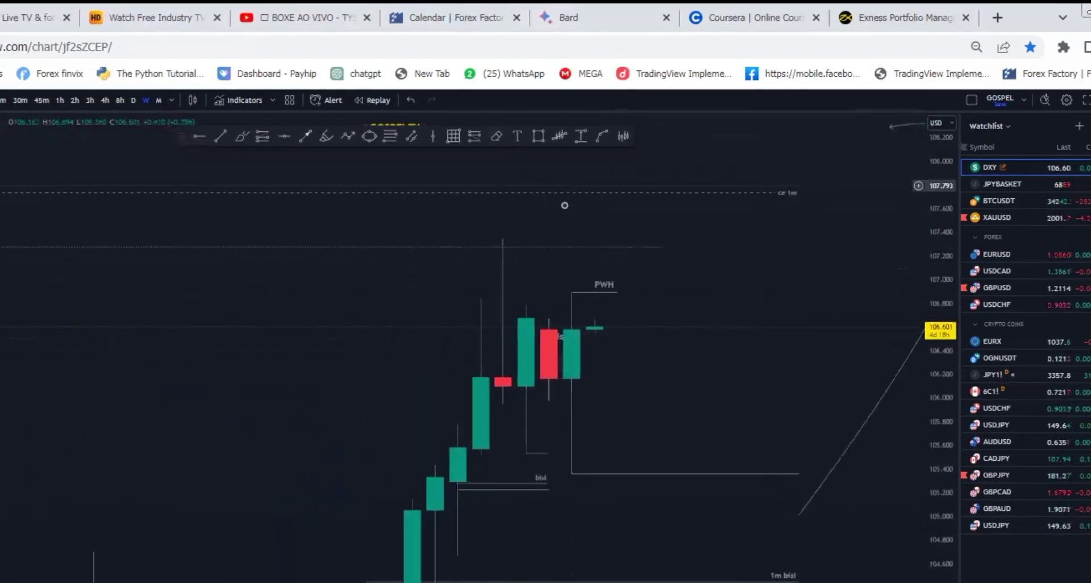
{"action": "scroll", "coordinate": [565, 205], "scroll_direction": "down", "scroll_amount": 4}
{"action": "left_click_drag", "start_coordinate": [401, 375], "coordinate": [374, 473]}
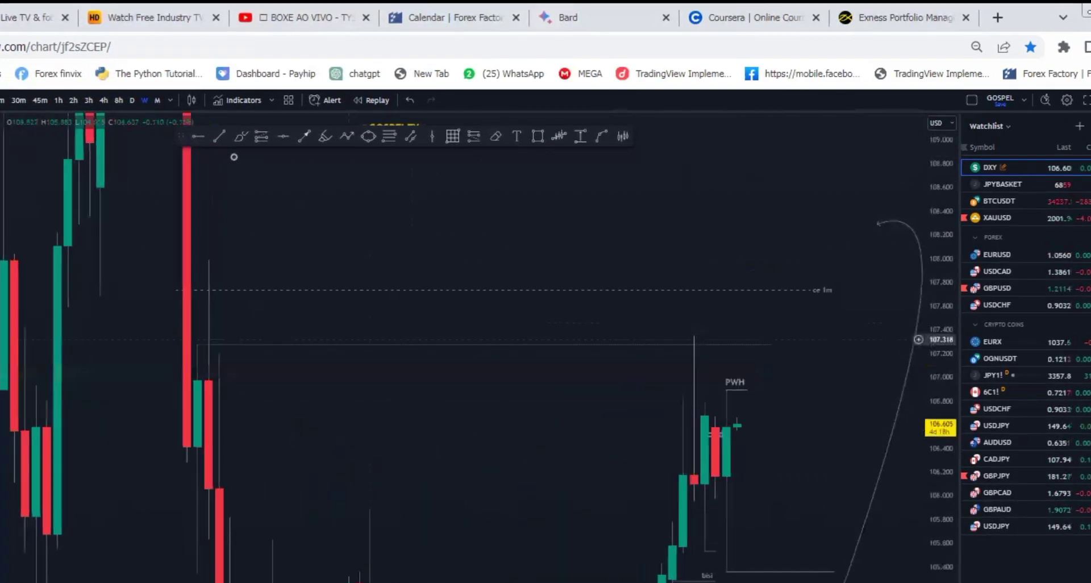
{"action": "left_click", "coordinate": [197, 136]}
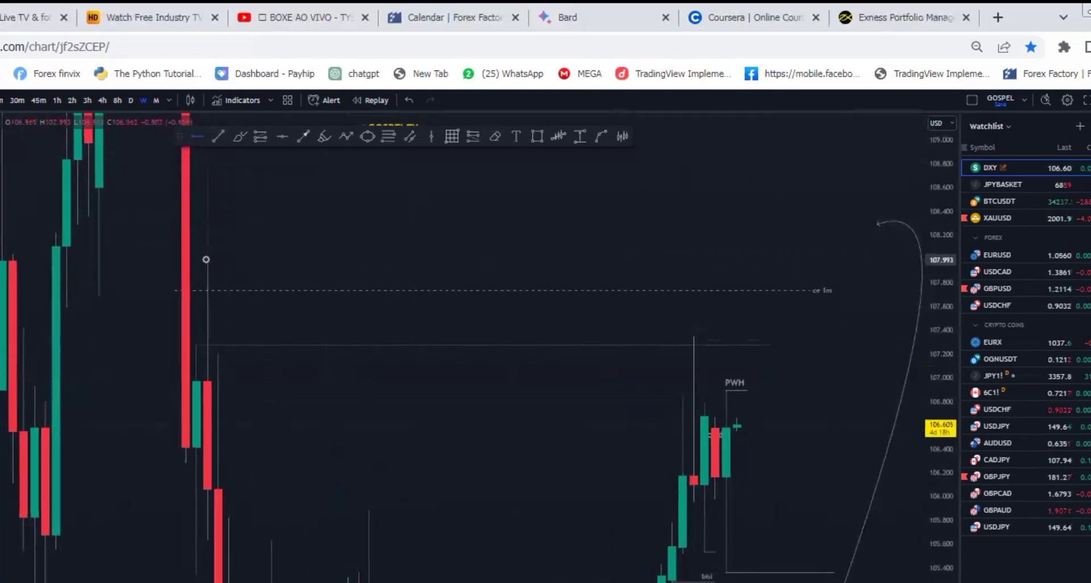
{"action": "left_click", "coordinate": [206, 259]}
{"action": "scroll", "coordinate": [751, 360], "scroll_direction": "right", "scroll_amount": 3}
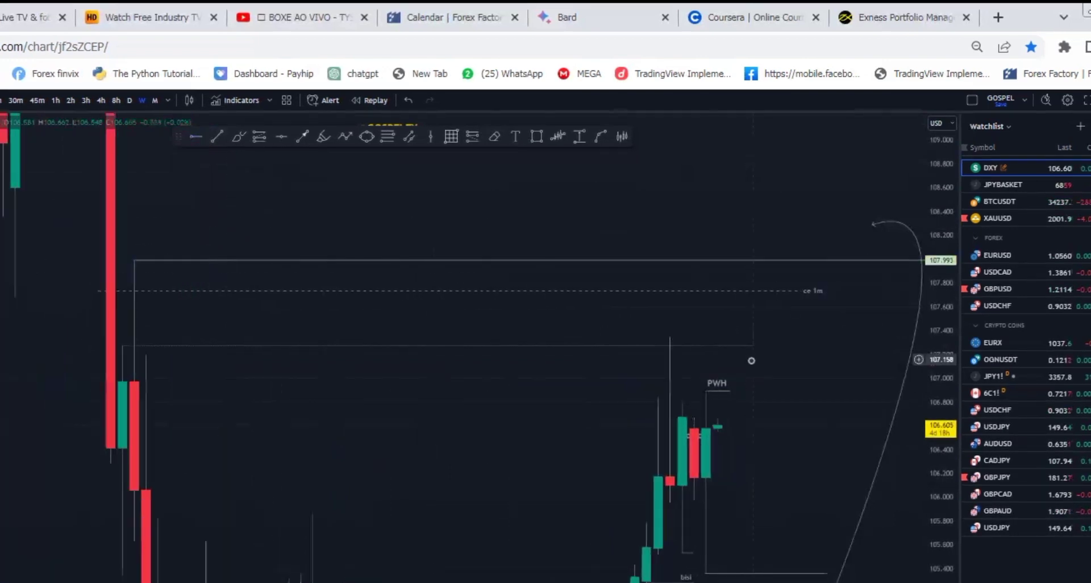
{"action": "scroll", "coordinate": [752, 360], "scroll_direction": "right", "scroll_amount": 2}
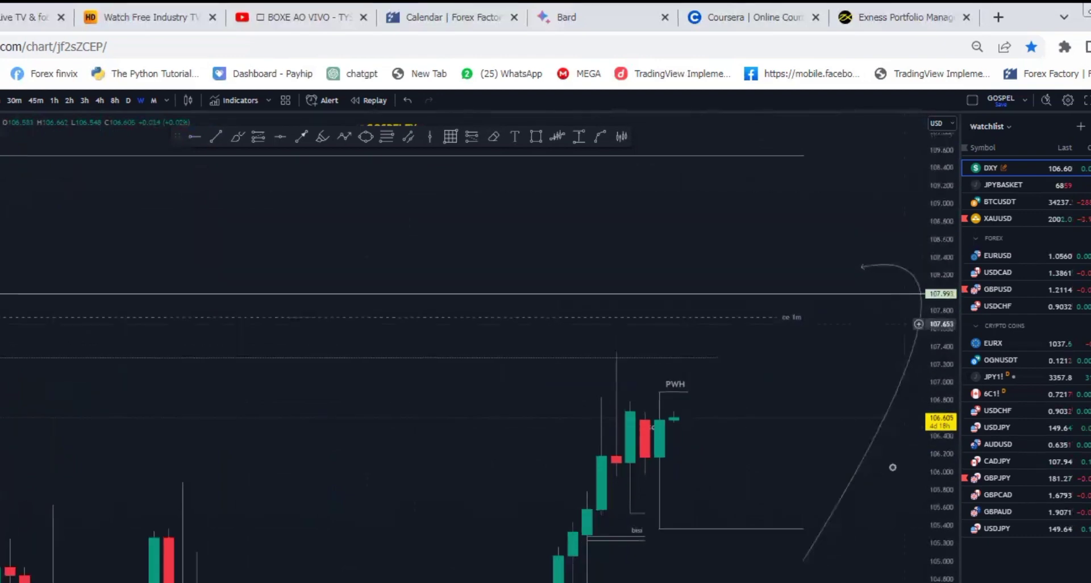
Switch the Dollar Index chart to the daily timeframe
{"action": "left_click_drag", "start_coordinate": [893, 467], "coordinate": [919, 522]}
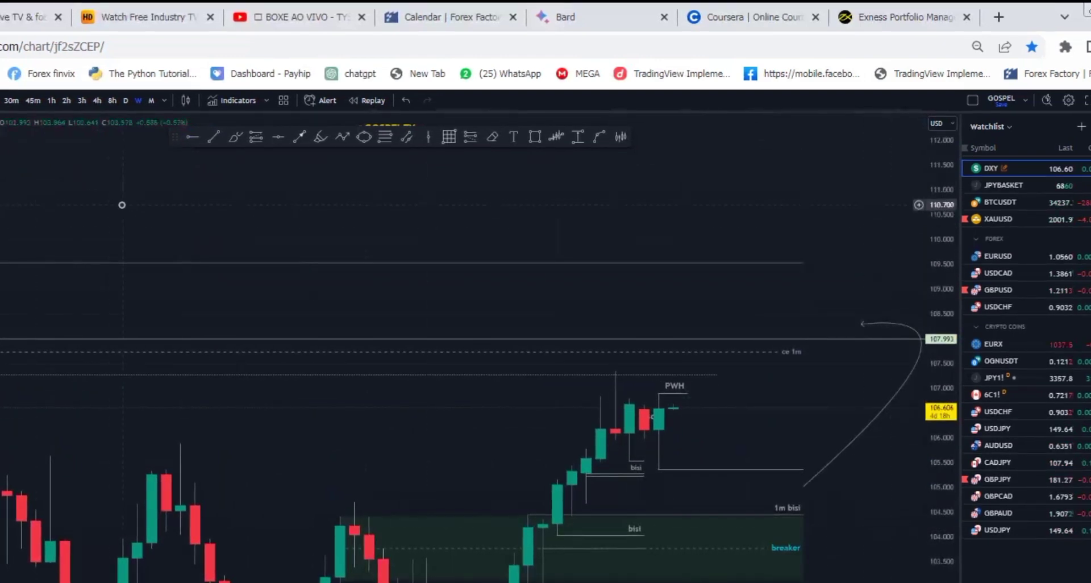
{"action": "scroll", "coordinate": [122, 204], "scroll_direction": "down", "scroll_amount": 1}
{"action": "scroll", "coordinate": [713, 429], "scroll_direction": "up", "scroll_amount": 4}
{"action": "left_click_drag", "start_coordinate": [937, 533], "coordinate": [790, 376]}
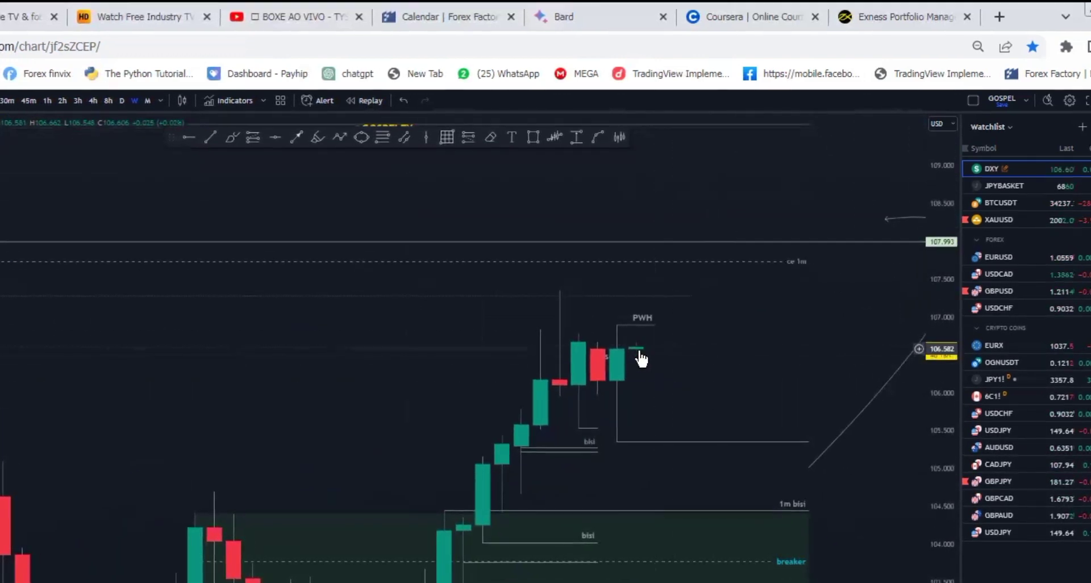
{"action": "left_click", "coordinate": [120, 100]}
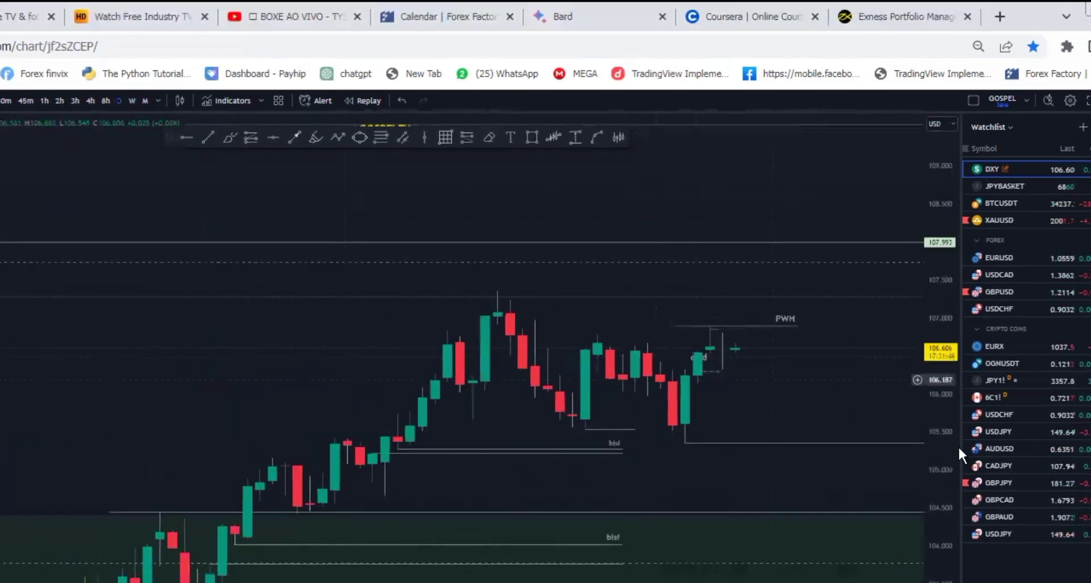
{"action": "left_click_drag", "start_coordinate": [947, 417], "coordinate": [947, 273]}
{"action": "scroll", "coordinate": [764, 307], "scroll_direction": "up", "scroll_amount": 3}
{"action": "left_click_drag", "start_coordinate": [743, 319], "coordinate": [663, 317]}
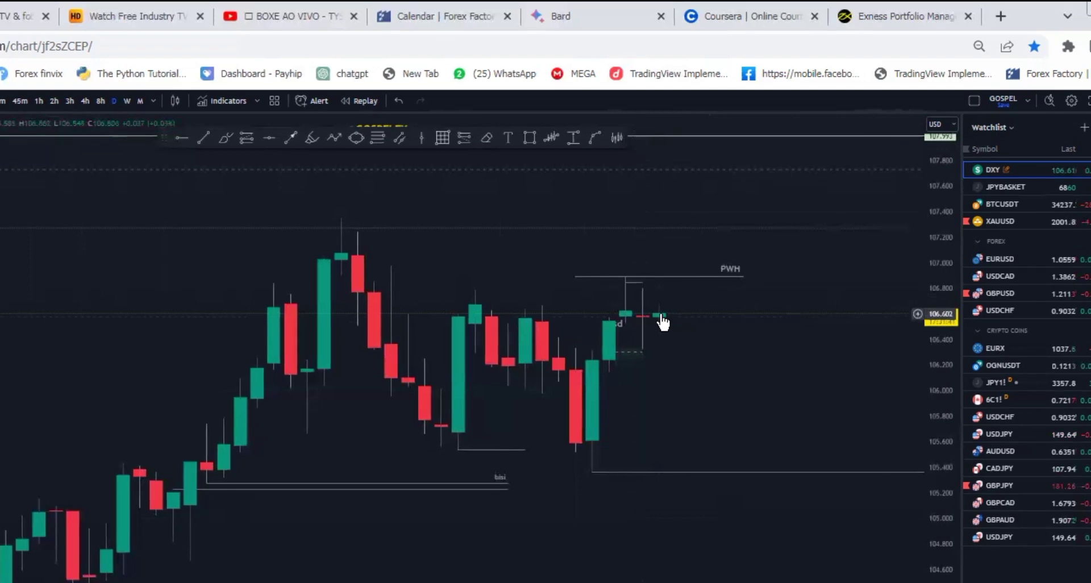
Shift the PWH line so it starts at the wick high of the daily candle that made the previous week's high
{"action": "scroll", "coordinate": [664, 317], "scroll_direction": "down", "scroll_amount": 1}
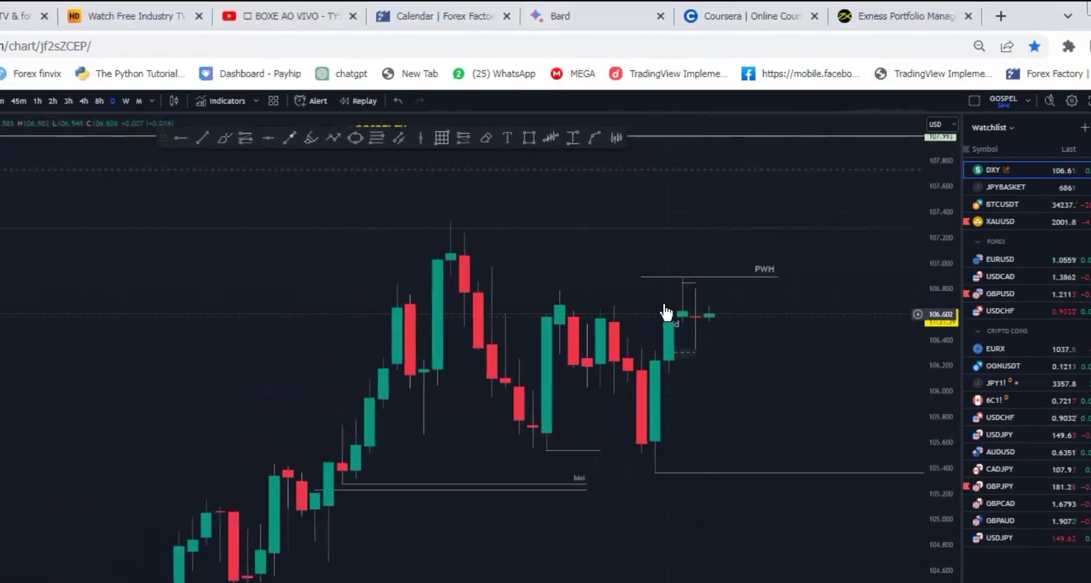
{"action": "left_click_drag", "start_coordinate": [707, 314], "coordinate": [694, 332]}
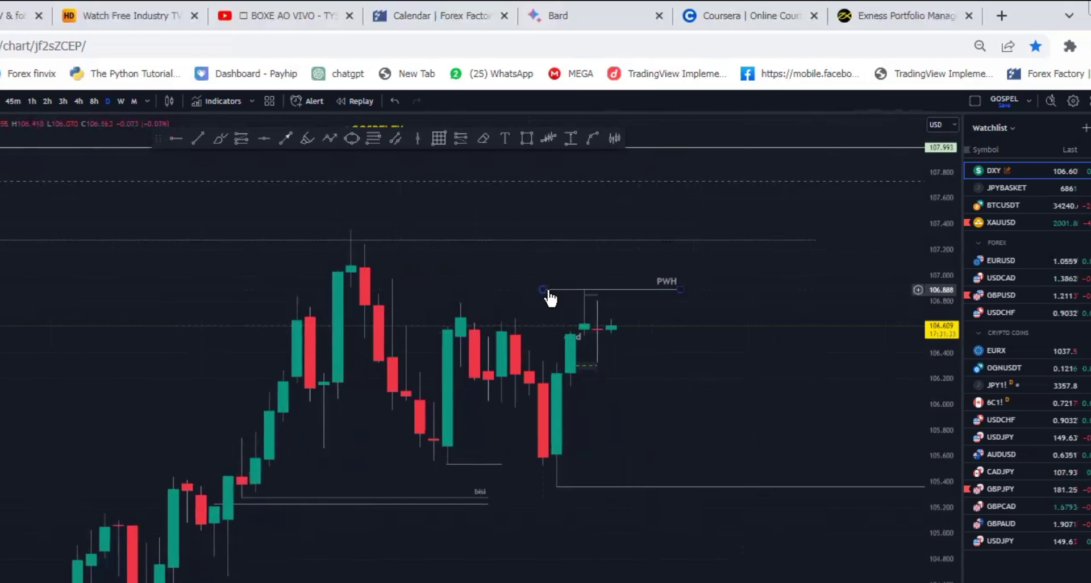
{"action": "left_click_drag", "start_coordinate": [550, 292], "coordinate": [575, 292]}
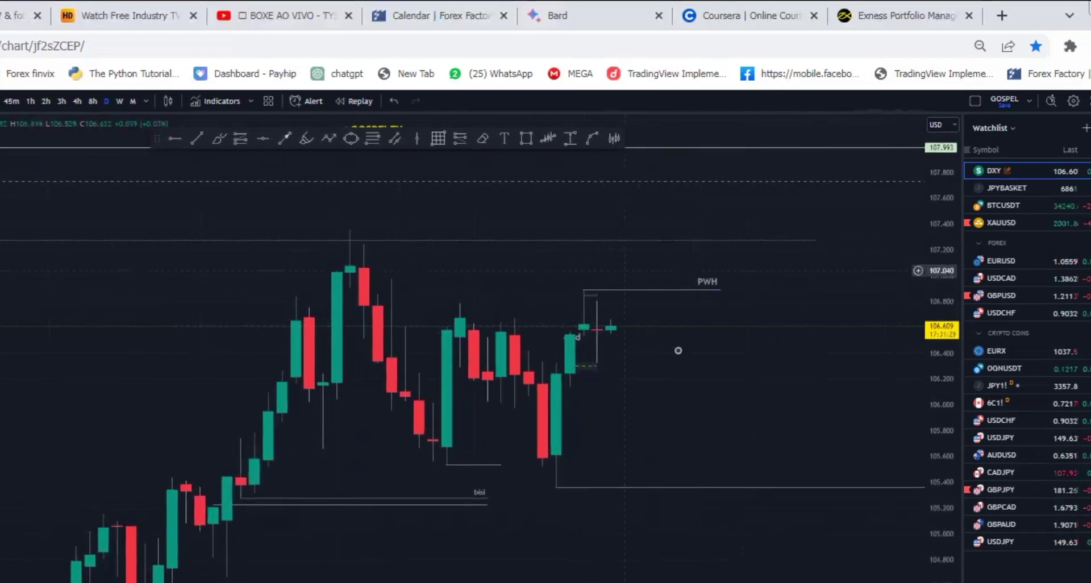
Draw a horizontal trend line from the earlier swing high just below PWH across to the daily candle that trades through it
{"action": "scroll", "coordinate": [694, 370], "scroll_direction": "down", "scroll_amount": 3}
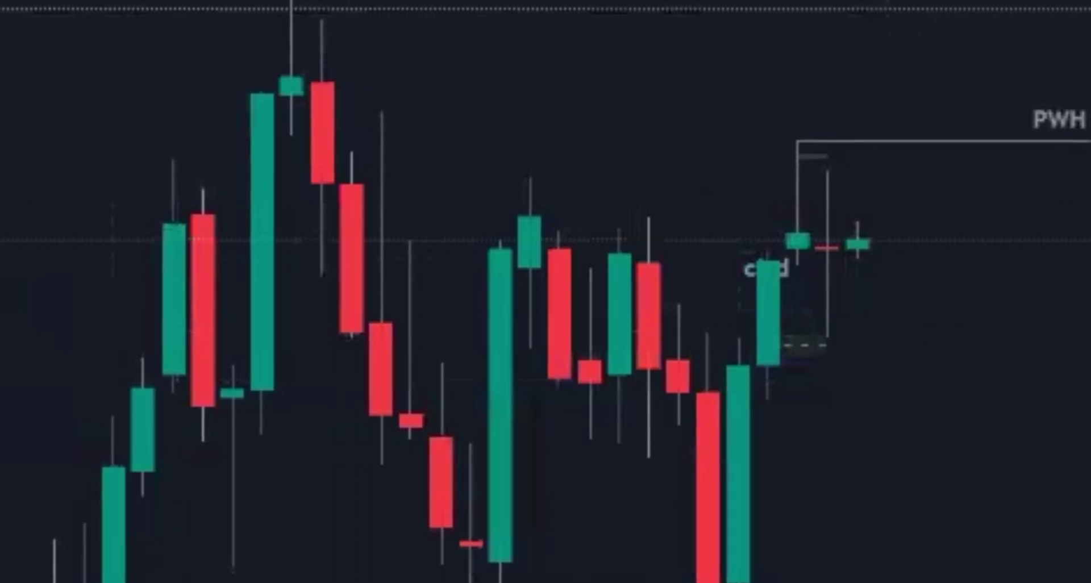
{"action": "left_click", "coordinate": [531, 178]}
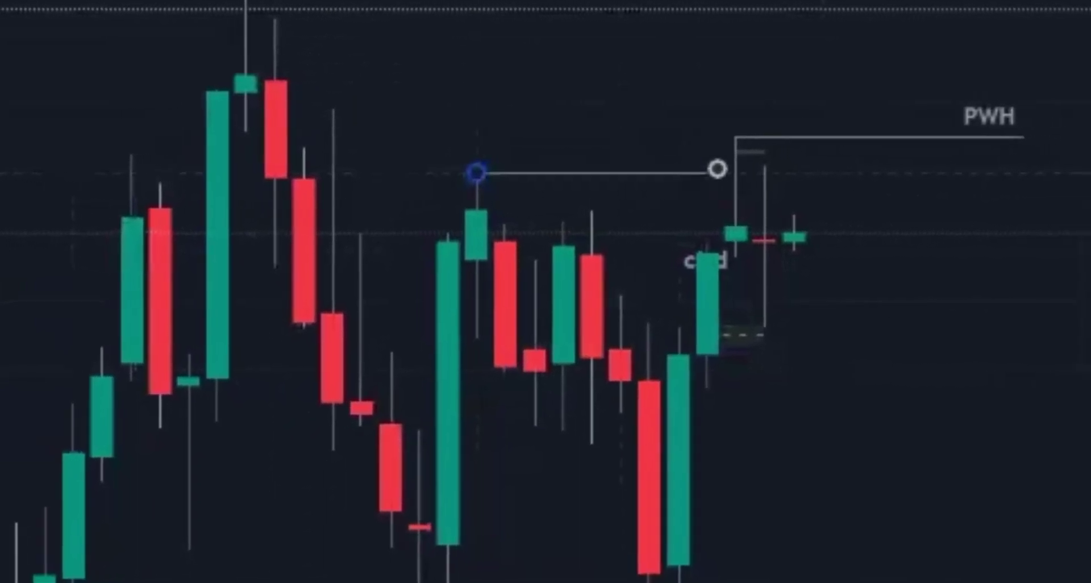
{"action": "left_click", "coordinate": [796, 177]}
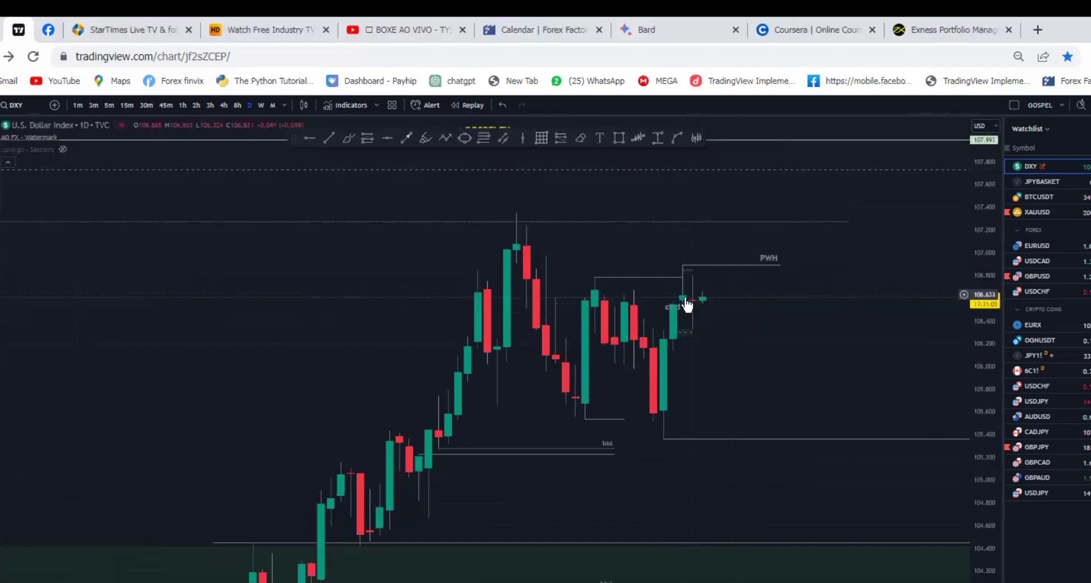
Place a horizontal ray at 108.440 from the high of the red daily candle just before the 107.993 high
{"action": "left_click_drag", "start_coordinate": [723, 298], "coordinate": [702, 282]}
{"action": "scroll", "coordinate": [707, 286], "scroll_direction": "down", "scroll_amount": 3}
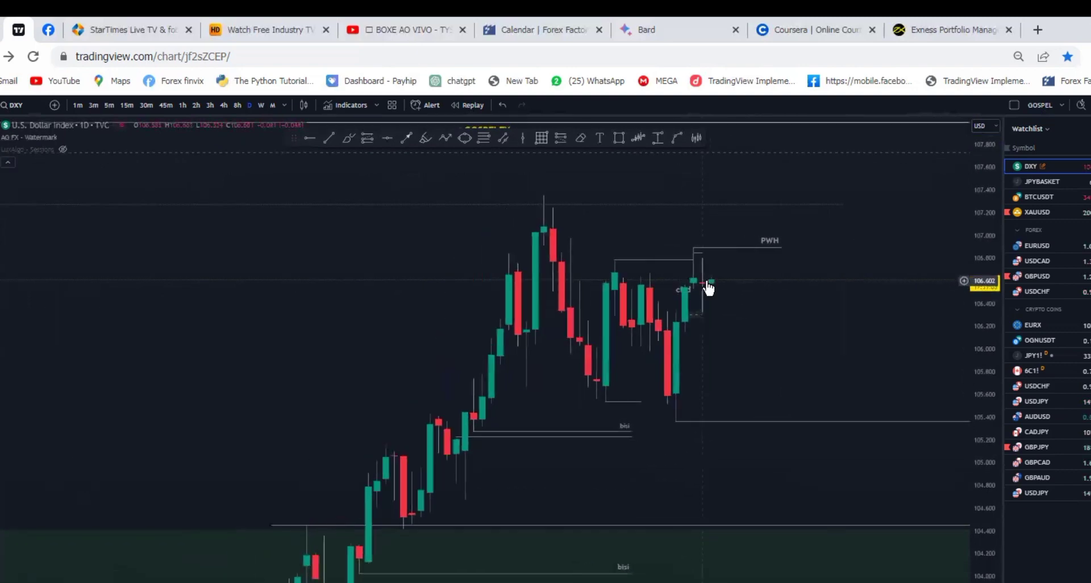
{"action": "left_click_drag", "start_coordinate": [749, 342], "coordinate": [666, 413]}
{"action": "scroll", "coordinate": [704, 183], "scroll_direction": "down", "scroll_amount": 2}
{"action": "scroll", "coordinate": [692, 212], "scroll_direction": "left", "scroll_amount": 5}
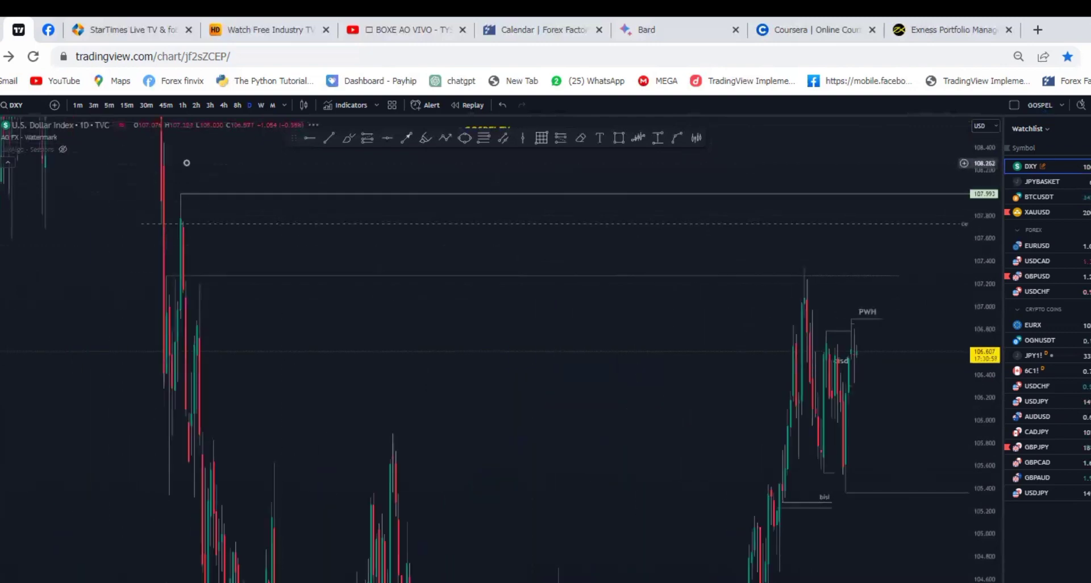
{"action": "scroll", "coordinate": [185, 164], "scroll_direction": "up", "scroll_amount": 3}
{"action": "left_click_drag", "start_coordinate": [186, 163], "coordinate": [197, 294]}
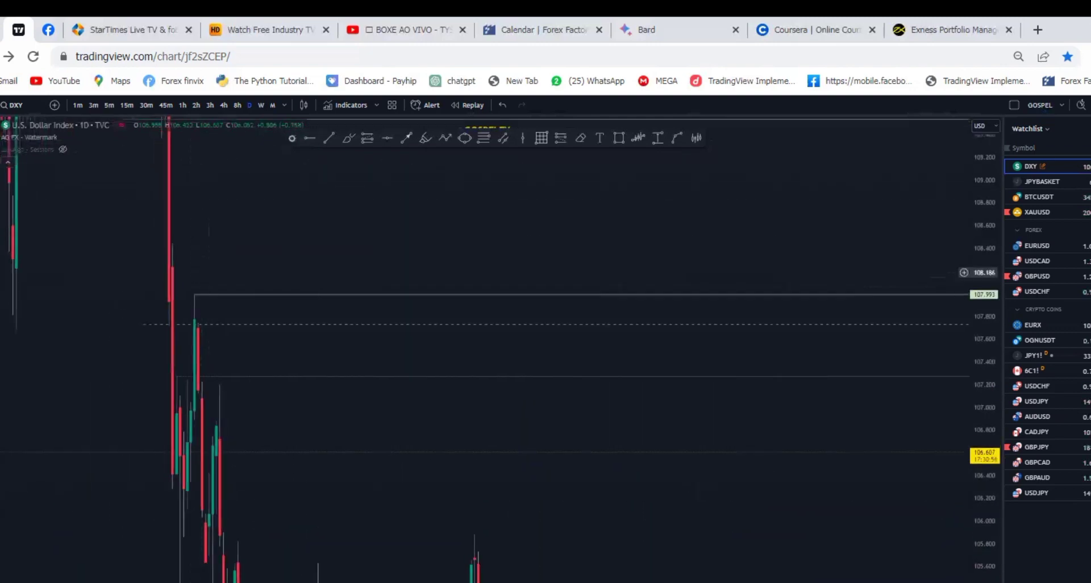
{"action": "left_click", "coordinate": [306, 143]}
{"action": "left_click", "coordinate": [171, 240]}
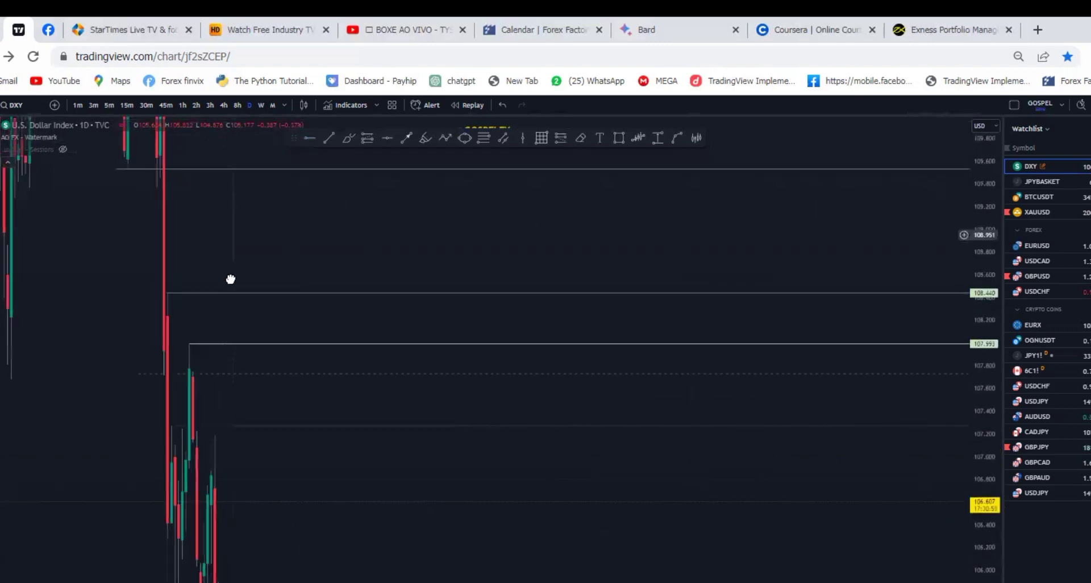
Label the 108.440 horizontal ray DAILY SIBI, with the text aligned bottom right
{"action": "left_click_drag", "start_coordinate": [165, 134], "coordinate": [161, 236]}
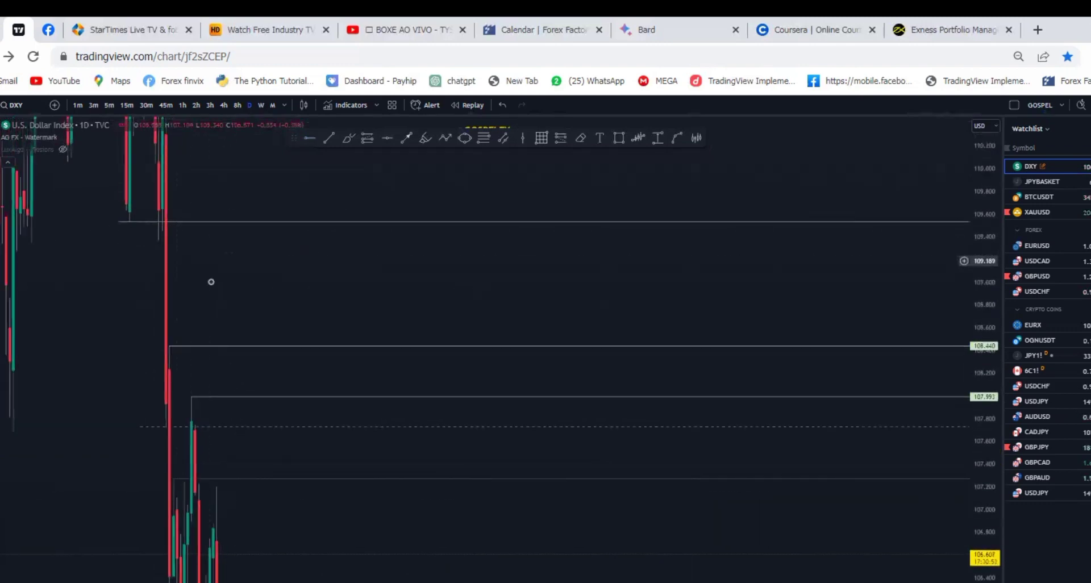
{"action": "left_click_drag", "start_coordinate": [596, 321], "coordinate": [320, 180]}
{"action": "scroll", "coordinate": [914, 409], "scroll_direction": "down", "scroll_amount": 4}
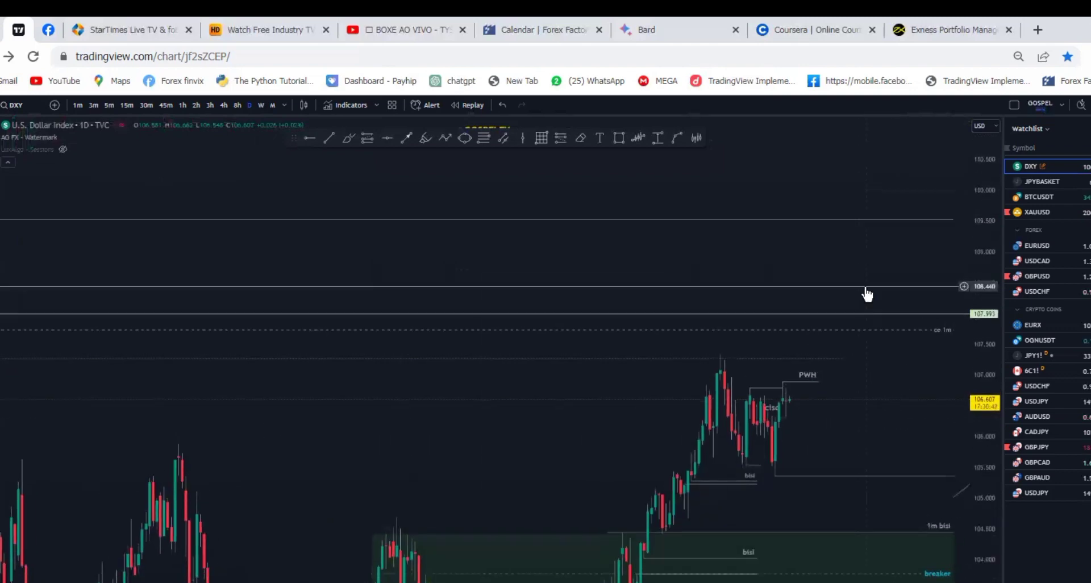
{"action": "double_click", "coordinate": [866, 294]}
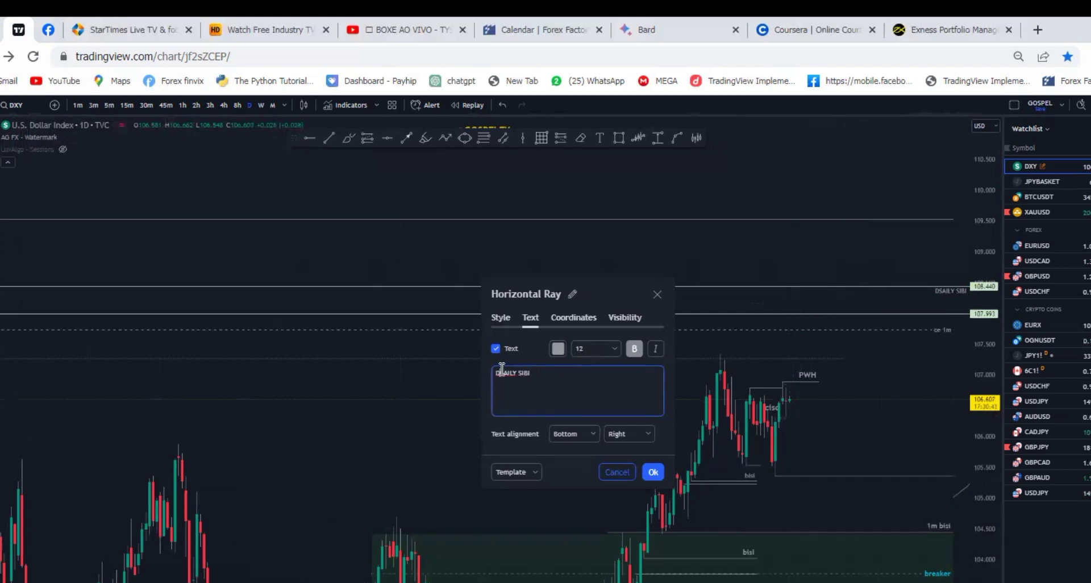
{"action": "key", "text": "BackSpace"}
{"action": "left_click", "coordinate": [888, 347]}
Delete the "cisd" line beside the latest daily candles
{"action": "scroll", "coordinate": [827, 388], "scroll_direction": "up", "scroll_amount": 2}
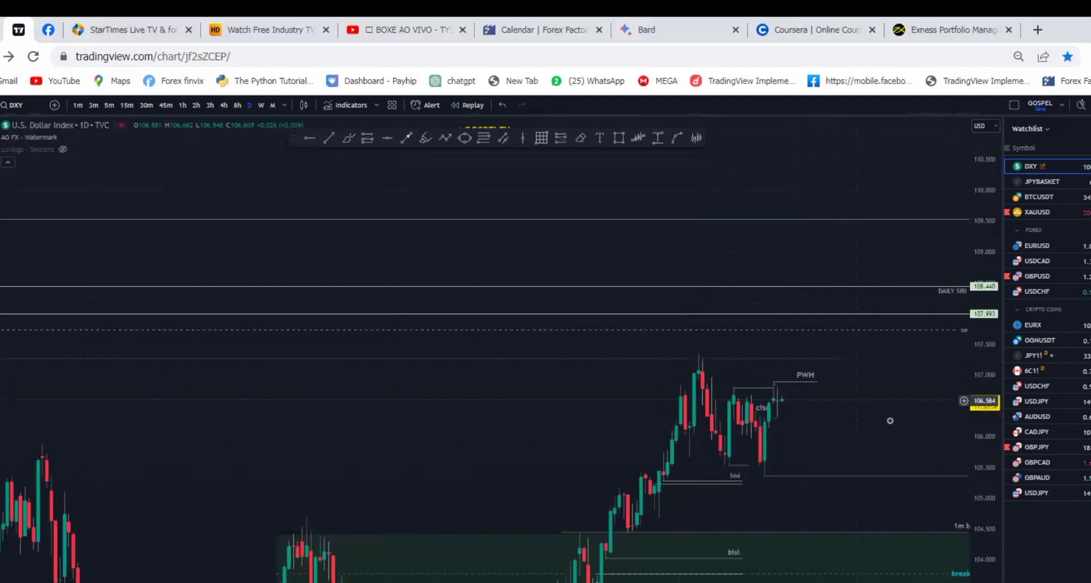
{"action": "left_click_drag", "start_coordinate": [941, 409], "coordinate": [933, 381]}
{"action": "left_click_drag", "start_coordinate": [973, 366], "coordinate": [972, 267]}
{"action": "scroll", "coordinate": [725, 377], "scroll_direction": "up", "scroll_amount": 1}
{"action": "scroll", "coordinate": [725, 378], "scroll_direction": "up", "scroll_amount": 2}
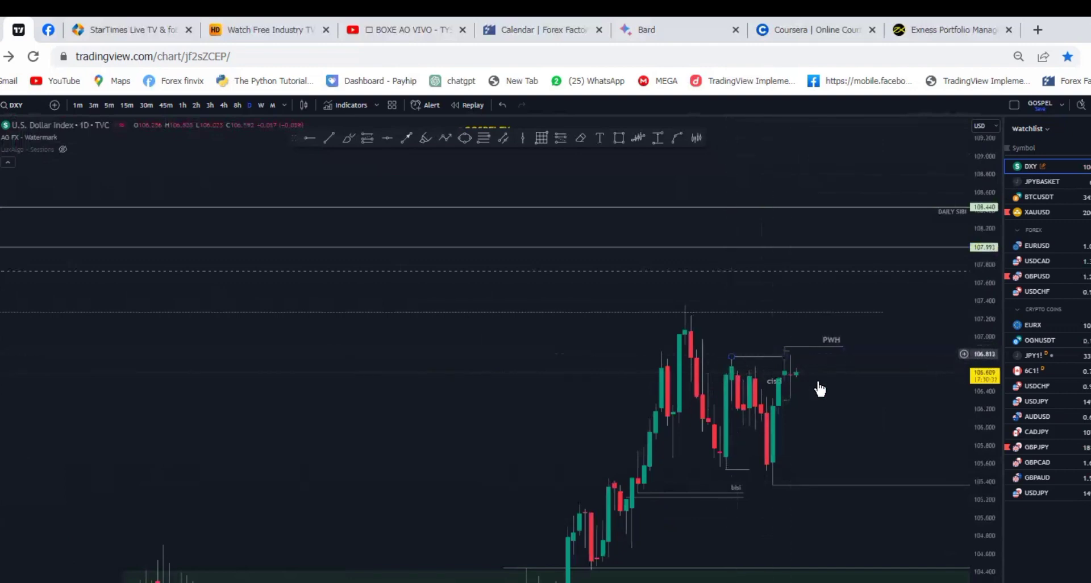
{"action": "scroll", "coordinate": [834, 398], "scroll_direction": "up", "scroll_amount": 2}
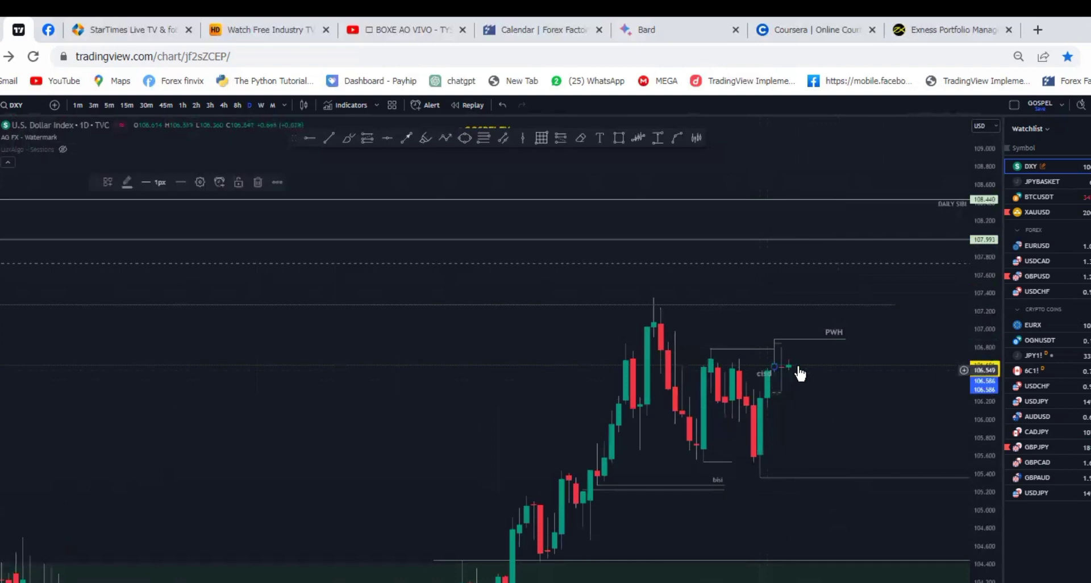
{"action": "scroll", "coordinate": [713, 353], "scroll_direction": "up", "scroll_amount": 3}
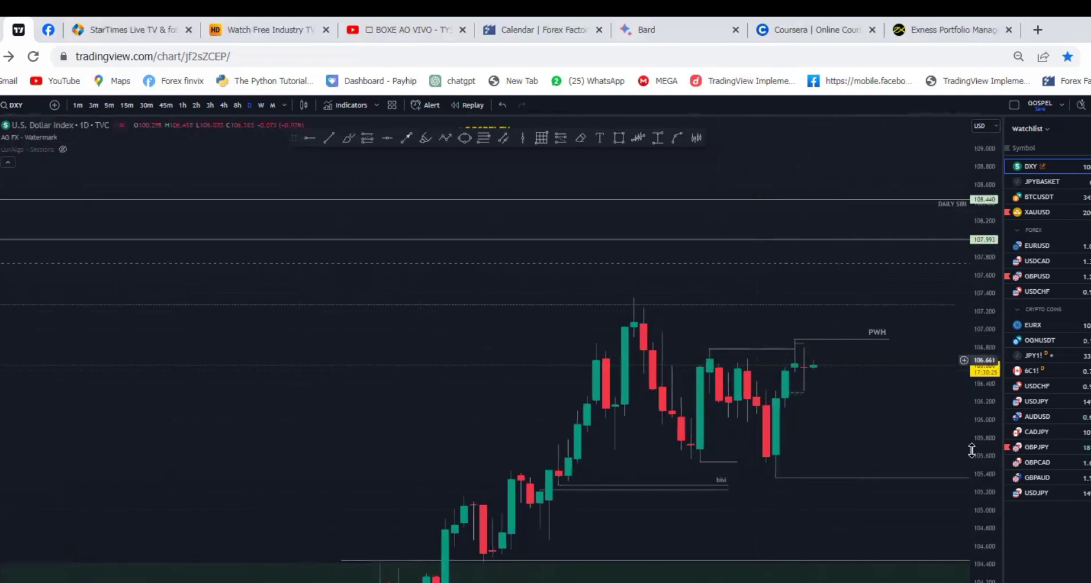
Draw a rectangle from about 106.319 to 106.532 over the small imbalance just below the latest daily candles
{"action": "left_click_drag", "start_coordinate": [982, 457], "coordinate": [982, 415]}
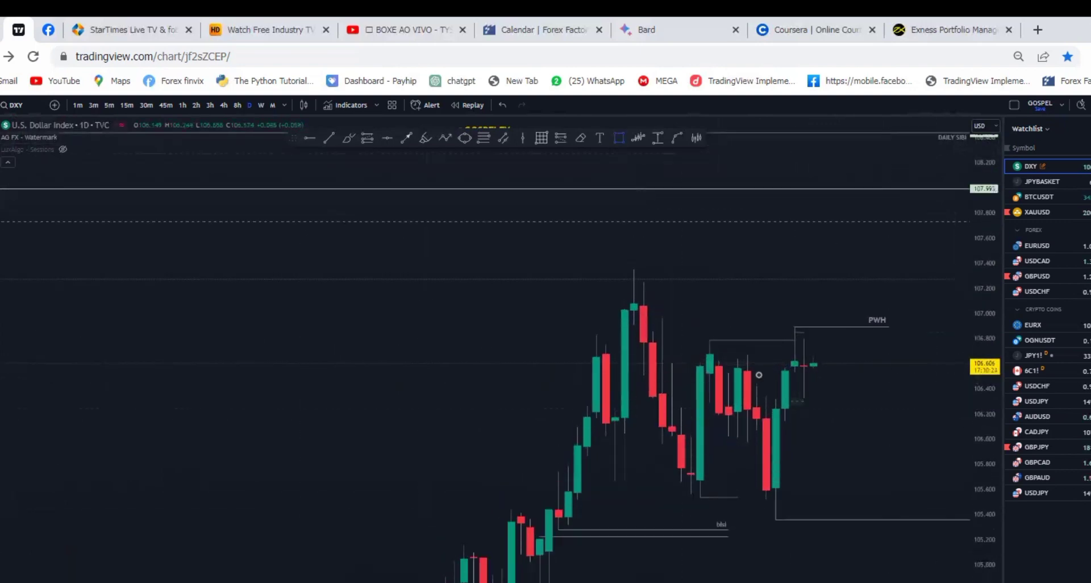
{"action": "left_click", "coordinate": [776, 399]}
{"action": "left_click", "coordinate": [862, 371]}
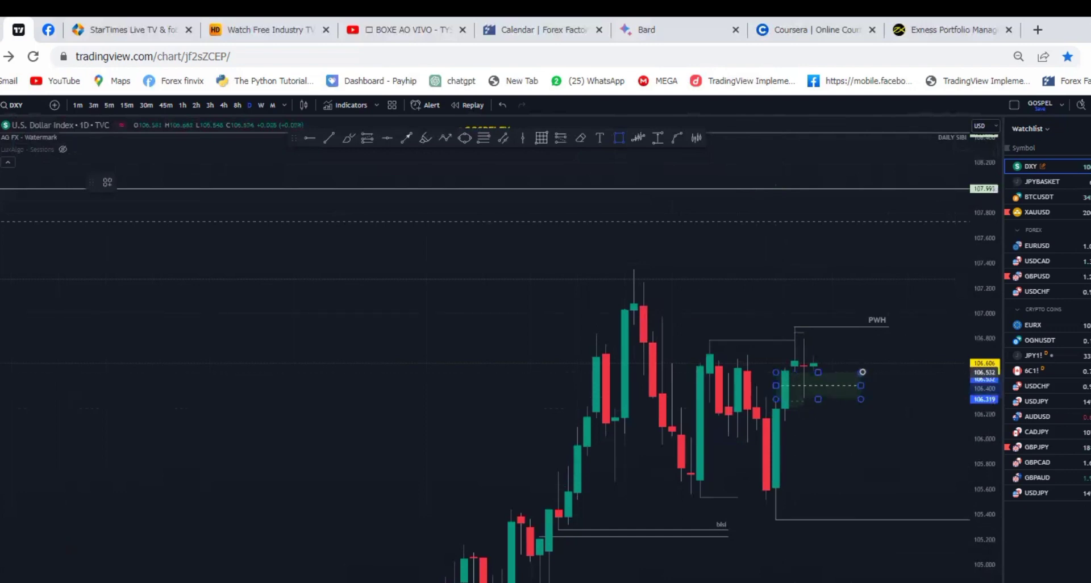
{"action": "left_click", "coordinate": [881, 368]}
Circle the wick at PWH with the highlighter and sketch the expected rise from the latest candle towards the 107.993 and 108.440 rays
{"action": "left_click", "coordinate": [795, 349]}
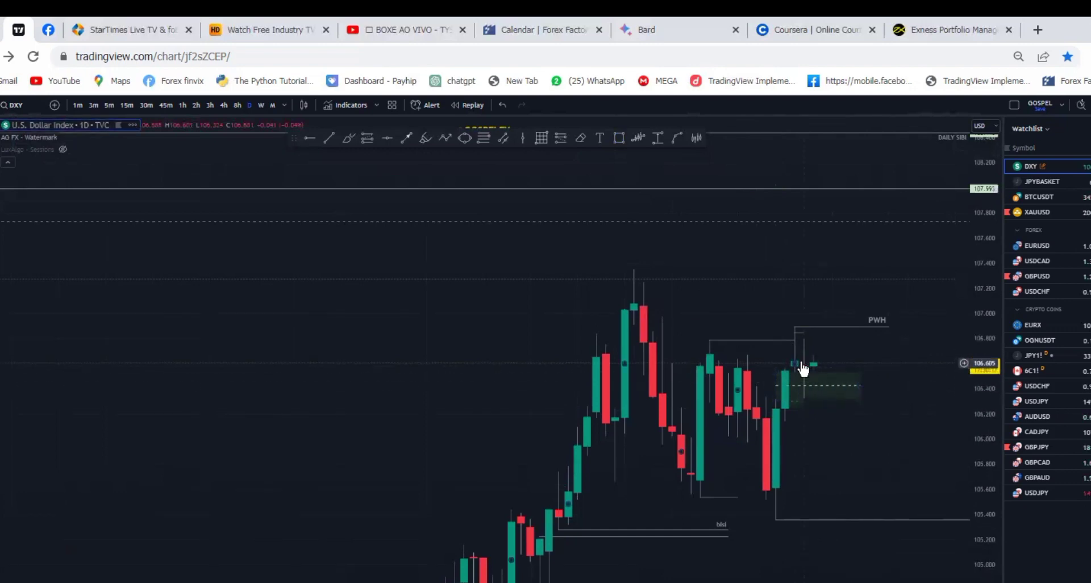
{"action": "left_click_drag", "start_coordinate": [792, 353], "coordinate": [725, 369]}
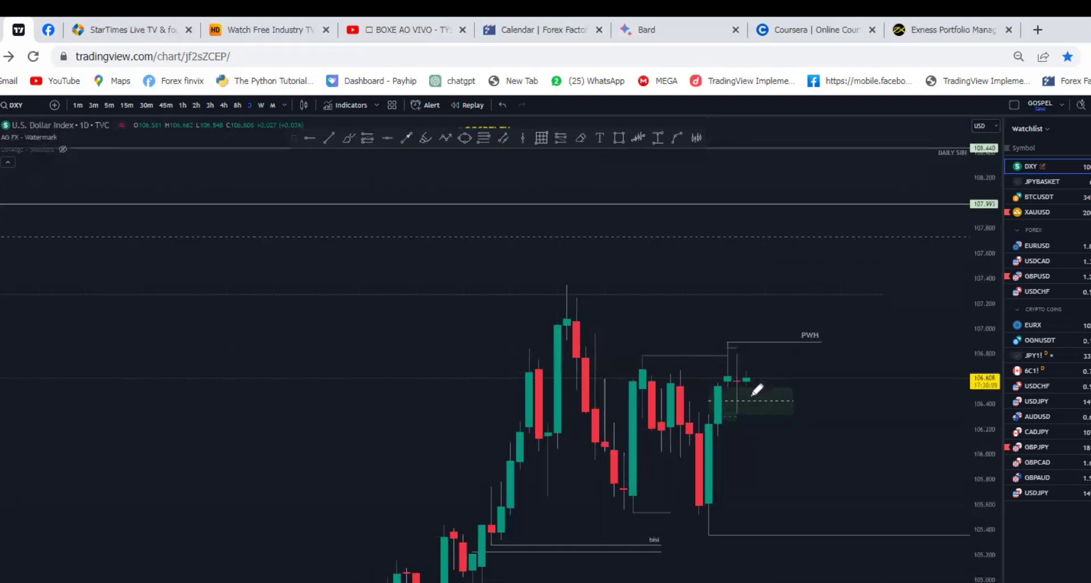
{"action": "left_click_drag", "start_coordinate": [750, 397], "coordinate": [804, 195]}
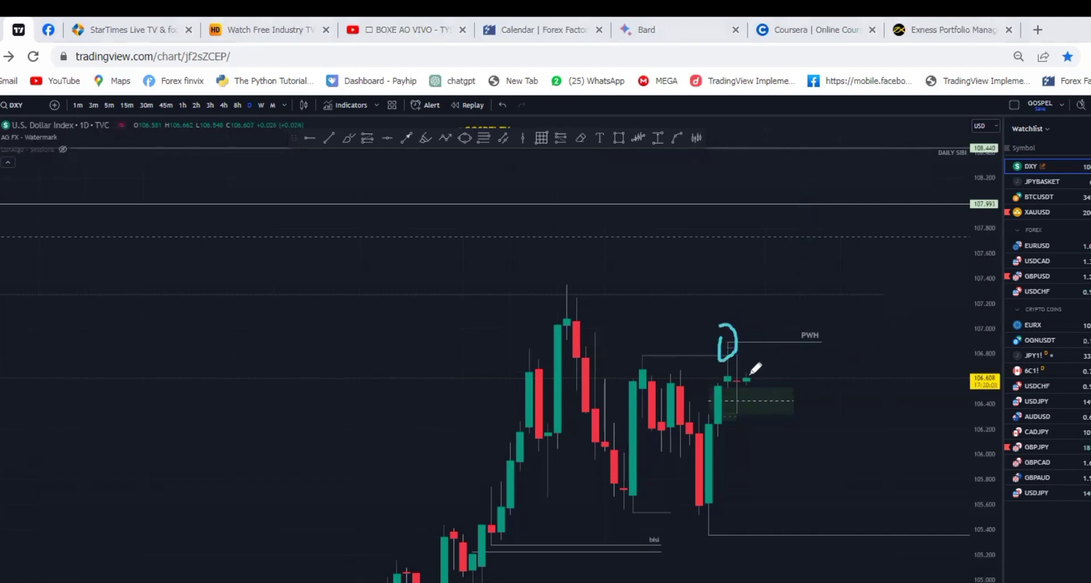
{"action": "mouse_move", "coordinate": [747, 380]}
{"action": "left_mouse_down"}
{"action": "mouse_move", "coordinate": [831, 244]}
{"action": "mouse_move", "coordinate": [842, 150]}
{"action": "left_mouse_up"}
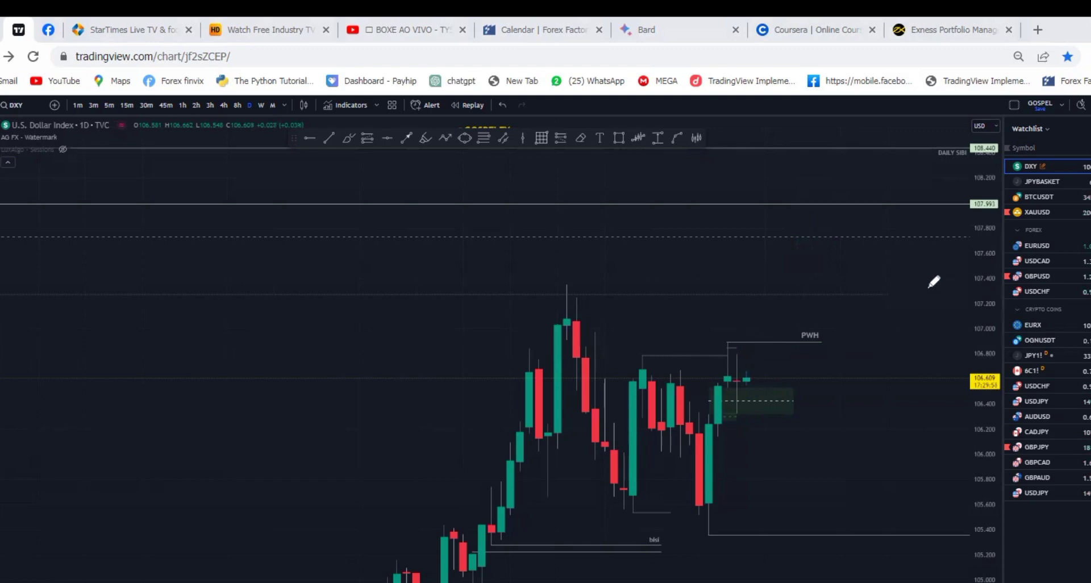
Draw a larger rectangle from about 106.15 down to 105.60 beside the large green candle, extending past the latest candles
{"action": "left_click_drag", "start_coordinate": [818, 358], "coordinate": [813, 300]}
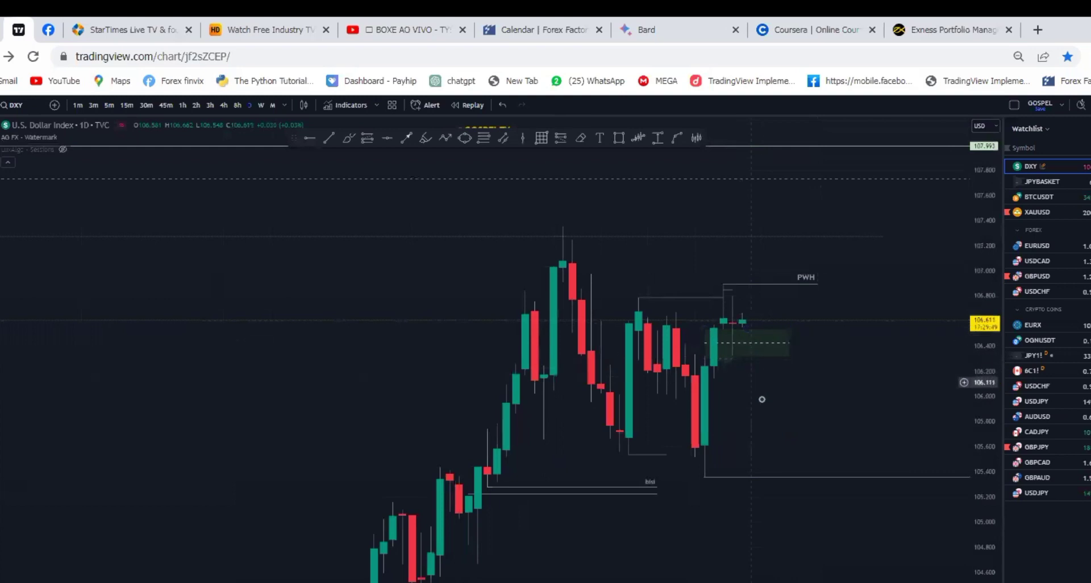
{"action": "left_click_drag", "start_coordinate": [760, 385], "coordinate": [747, 275]}
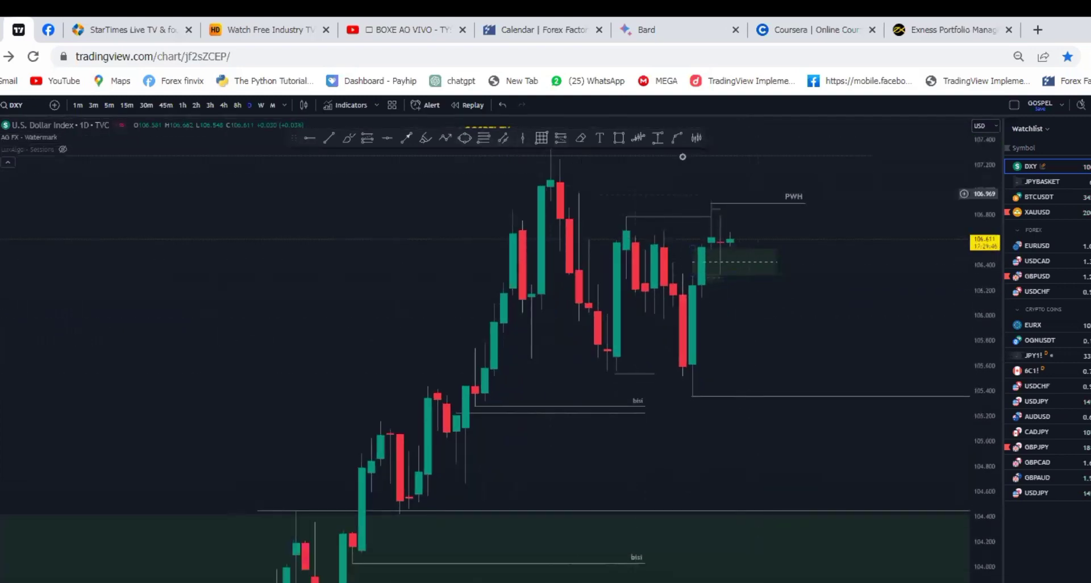
{"action": "left_click", "coordinate": [618, 137]}
{"action": "left_click_drag", "start_coordinate": [682, 295], "coordinate": [834, 366]}
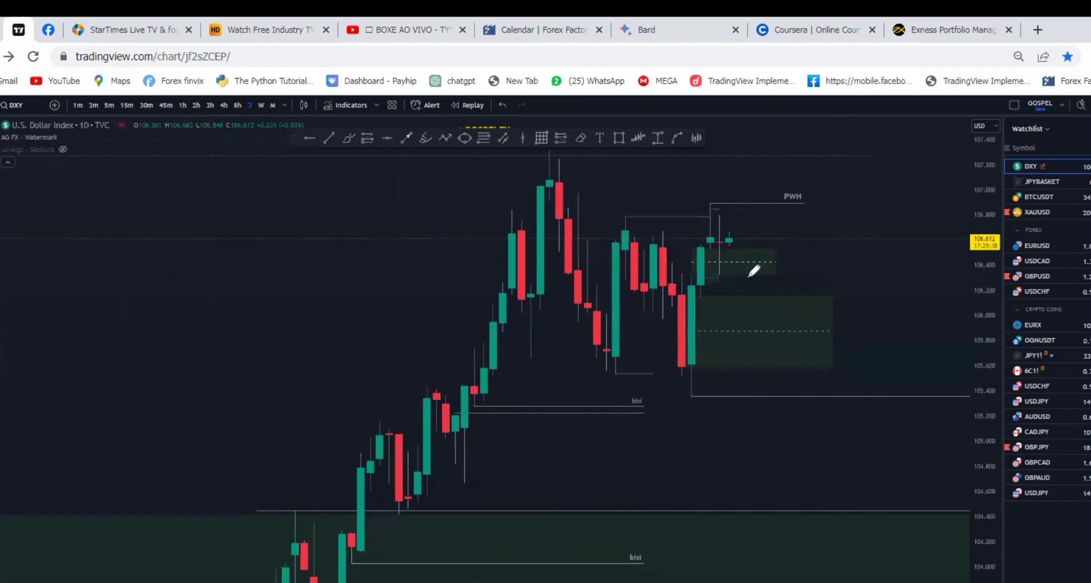
Sketch the expected price path with the highlighter, dipping to the top of the larger rectangle and then climbing above PWH
{"action": "left_click_drag", "start_coordinate": [739, 247], "coordinate": [768, 271]}
{"action": "left_click_drag", "start_coordinate": [820, 236], "coordinate": [833, 169]}
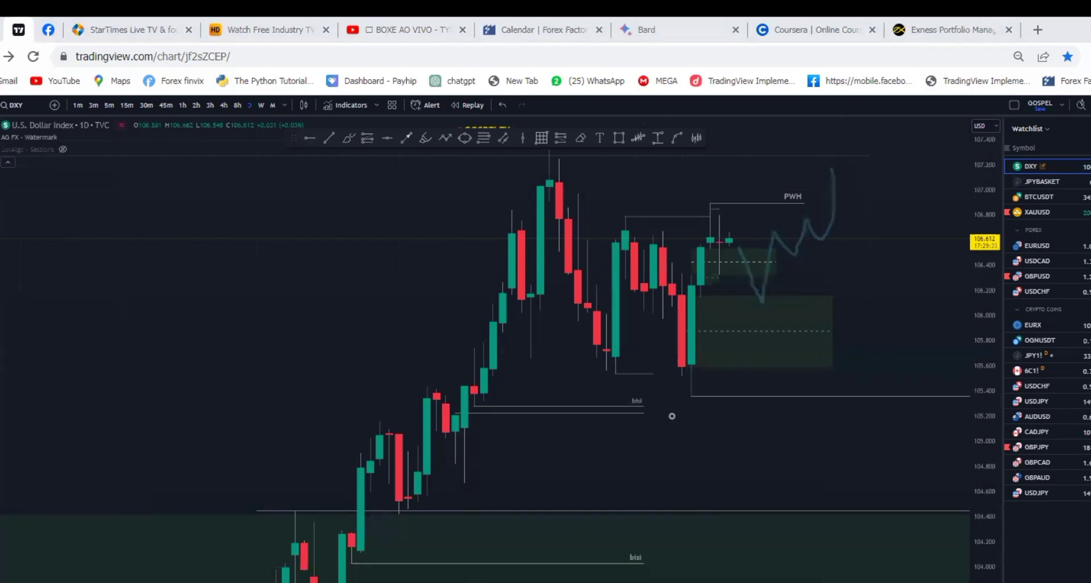
Highlight the candles around the lower bisi level in the green zone and circle the swing low beneath the larger rectangle
{"action": "mouse_move", "coordinate": [671, 414]}
{"action": "left_mouse_down"}
{"action": "mouse_move", "coordinate": [633, 353]}
{"action": "mouse_move", "coordinate": [638, 318]}
{"action": "left_mouse_up"}
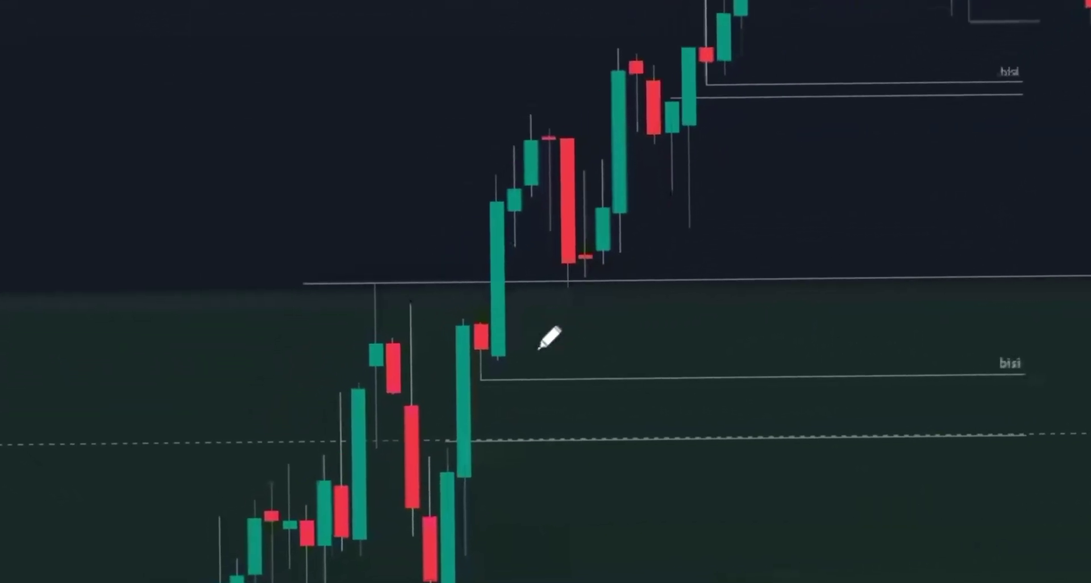
{"action": "mouse_move", "coordinate": [445, 405]}
{"action": "left_mouse_down"}
{"action": "mouse_move", "coordinate": [495, 406]}
{"action": "mouse_move", "coordinate": [384, 484]}
{"action": "left_mouse_up"}
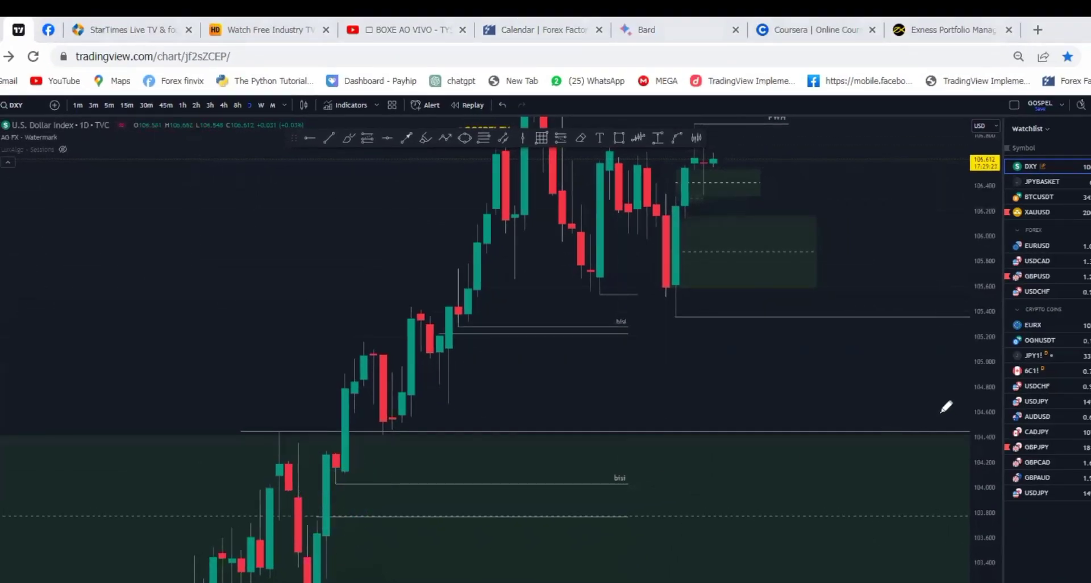
{"action": "mouse_move", "coordinate": [672, 309]}
{"action": "left_mouse_down"}
{"action": "mouse_move", "coordinate": [663, 319]}
{"action": "mouse_move", "coordinate": [689, 305]}
{"action": "mouse_move", "coordinate": [660, 326]}
{"action": "mouse_move", "coordinate": [657, 307]}
{"action": "left_mouse_up"}
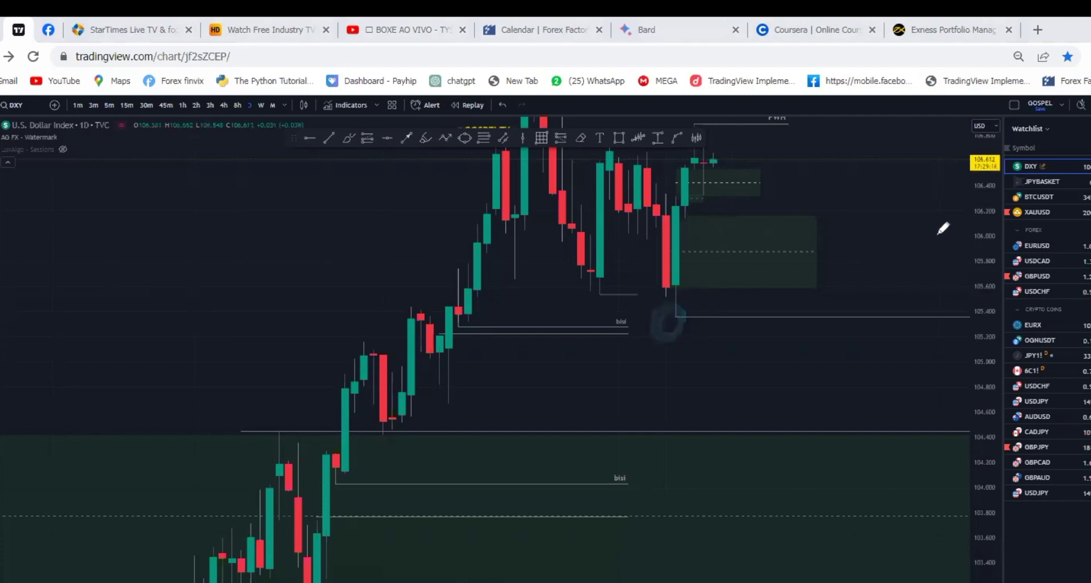
Sketch the alternative bearish path from the latest candle down towards the lower green zone and circle the swing low under the larger rectangle
{"action": "left_click_drag", "start_coordinate": [839, 267], "coordinate": [631, 372]}
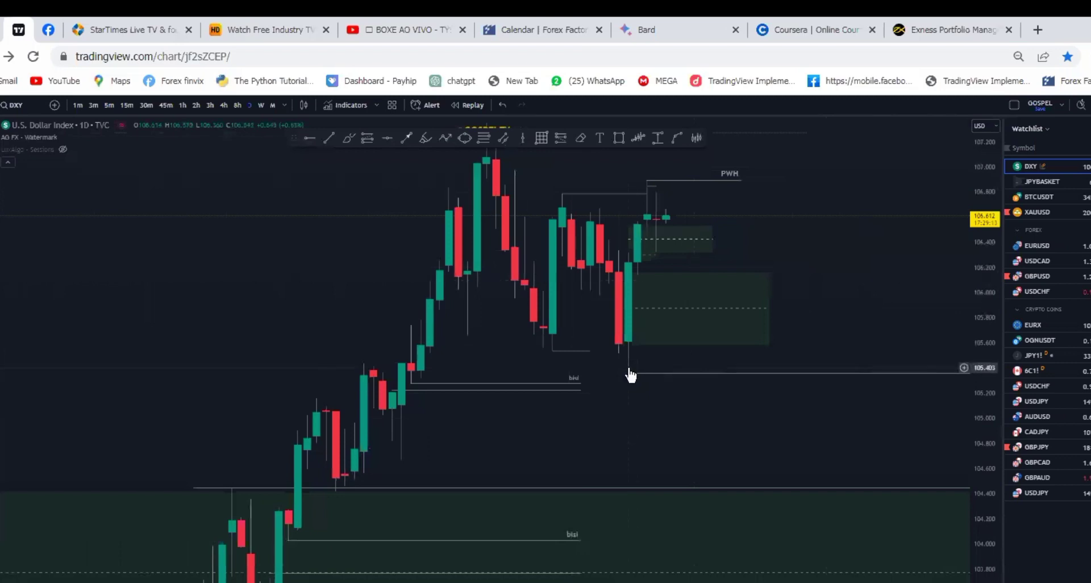
{"action": "left_click_drag", "start_coordinate": [612, 390], "coordinate": [600, 365]}
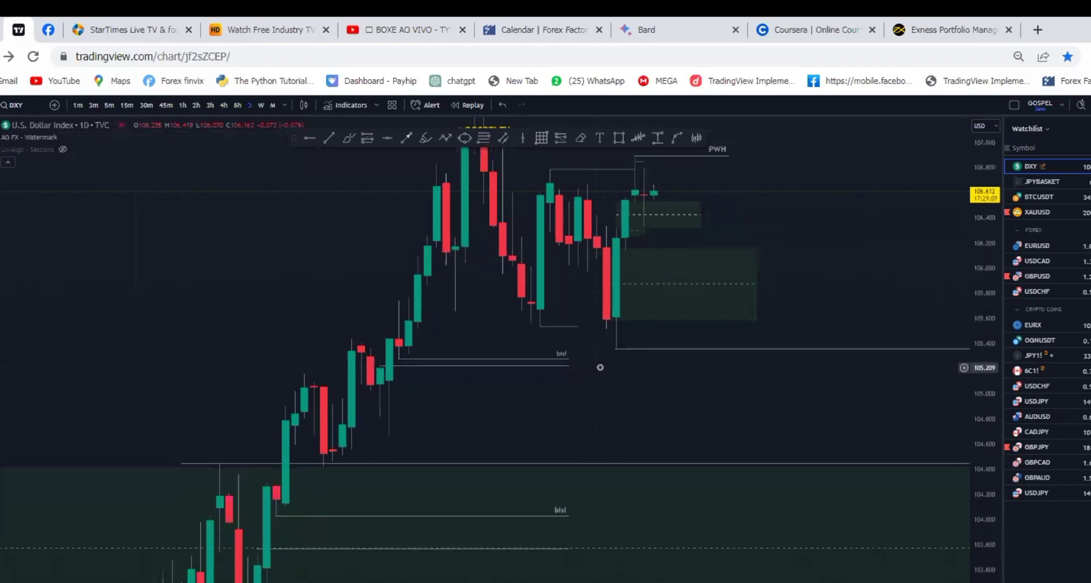
{"action": "left_click_drag", "start_coordinate": [550, 397], "coordinate": [548, 394]}
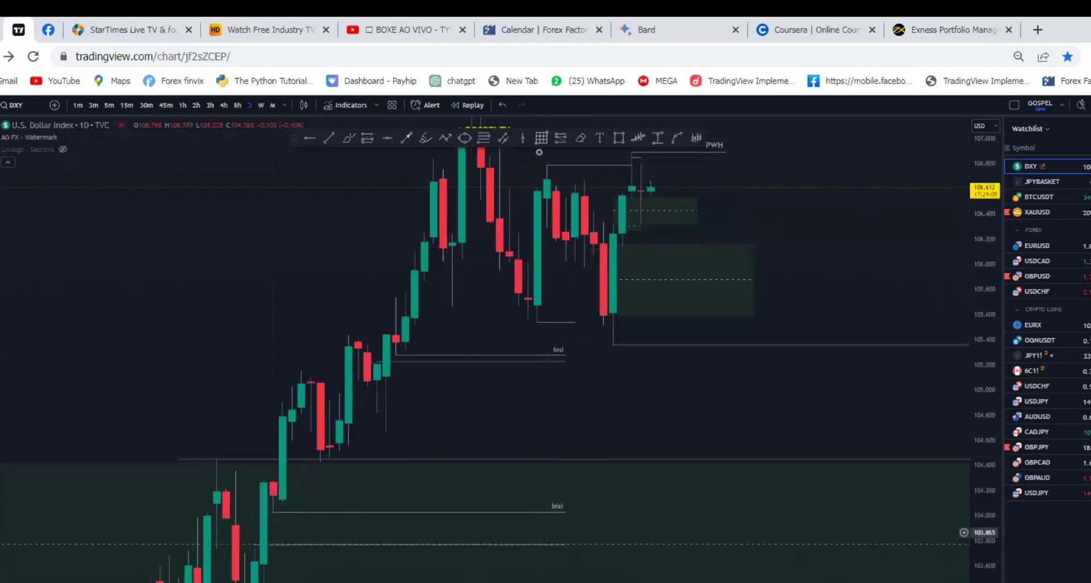
{"action": "mouse_move", "coordinate": [653, 202]}
{"action": "left_mouse_down"}
{"action": "mouse_move", "coordinate": [681, 340]}
{"action": "mouse_move", "coordinate": [732, 442]}
{"action": "left_mouse_up"}
{"action": "left_click_drag", "start_coordinate": [756, 372], "coordinate": [818, 538]}
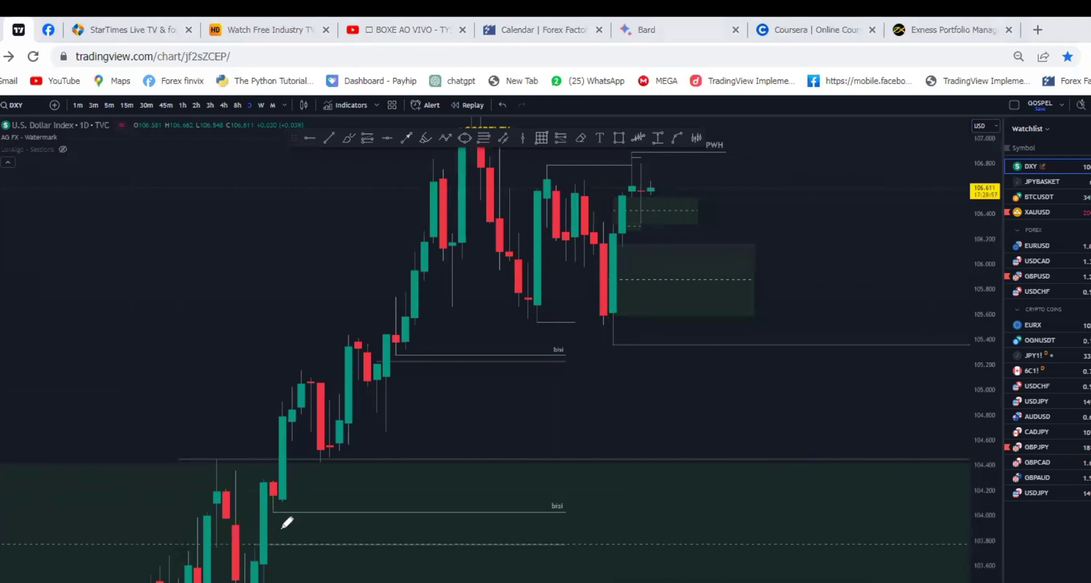
{"action": "left_click_drag", "start_coordinate": [594, 349], "coordinate": [637, 337]}
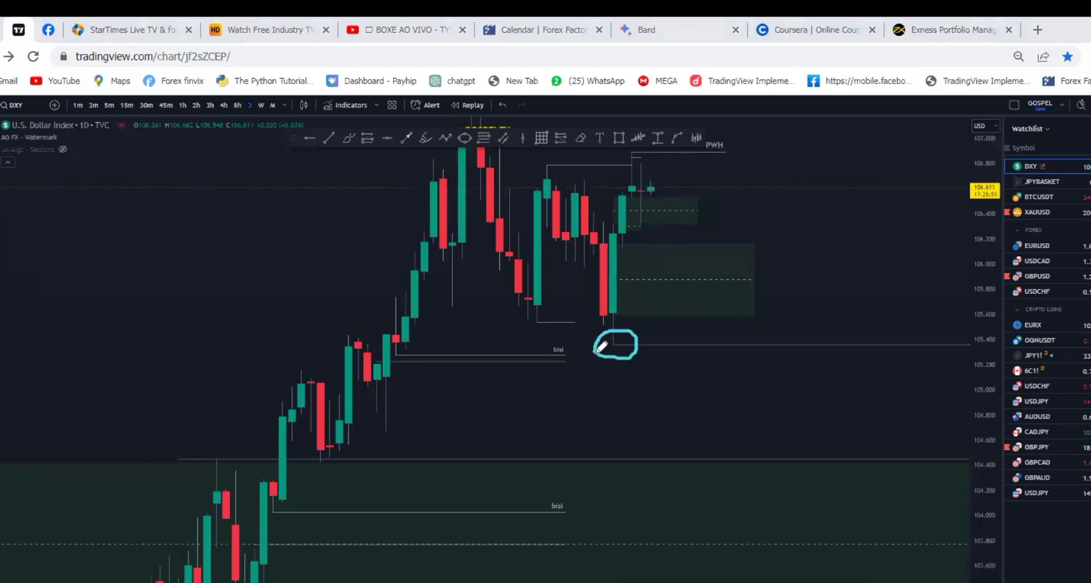
Sketch the bullish price path with the highlighter from the latest candle through PWH, past the upper swing-high line towards 107.993
{"action": "mouse_move", "coordinate": [277, 507]}
{"action": "left_mouse_down"}
{"action": "mouse_move", "coordinate": [257, 528]}
{"action": "mouse_move", "coordinate": [289, 514]}
{"action": "left_mouse_up"}
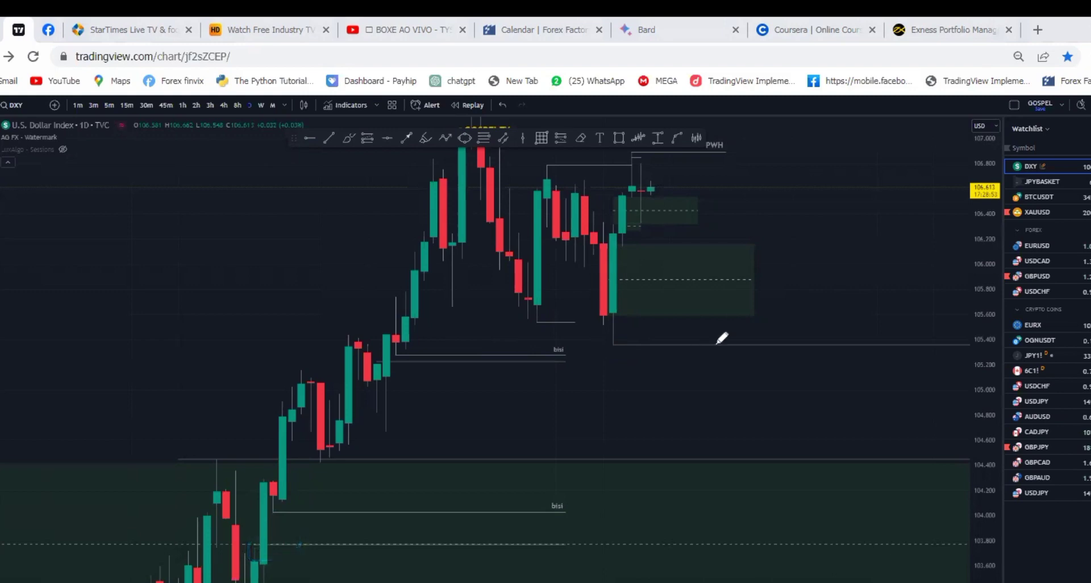
{"action": "scroll", "coordinate": [806, 338], "scroll_direction": "up", "scroll_amount": 3}
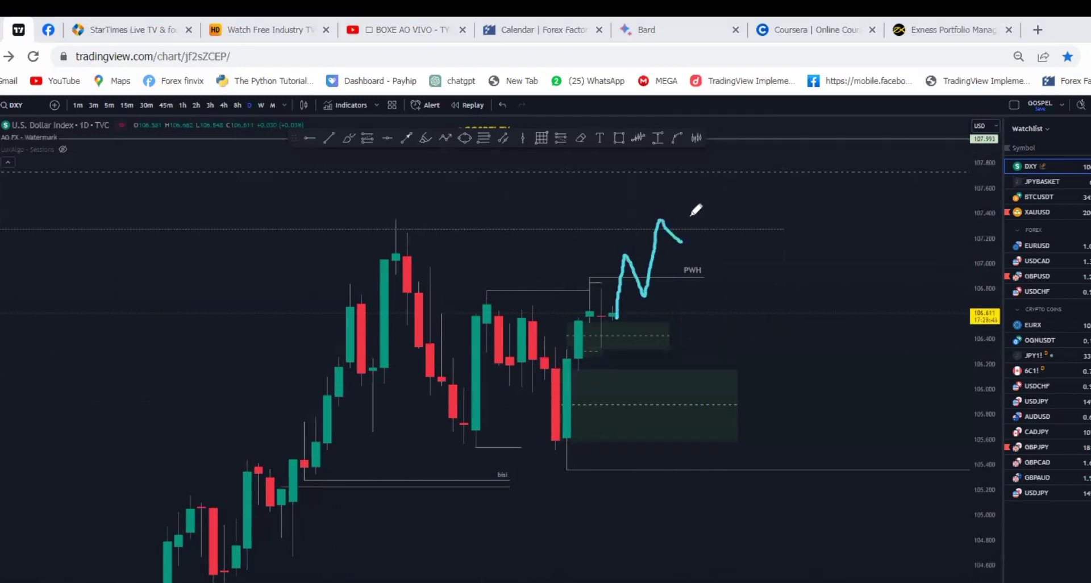
{"action": "left_click_drag", "start_coordinate": [691, 216], "coordinate": [714, 139]}
Sketch the alternative bearish path with the highlighter from the latest candle through both green rectangles to below the 105.35 swing-low line
{"action": "mouse_move", "coordinate": [619, 334]}
{"action": "left_mouse_down"}
{"action": "mouse_move", "coordinate": [625, 392]}
{"action": "mouse_move", "coordinate": [680, 481]}
{"action": "mouse_move", "coordinate": [686, 462]}
{"action": "left_mouse_up"}
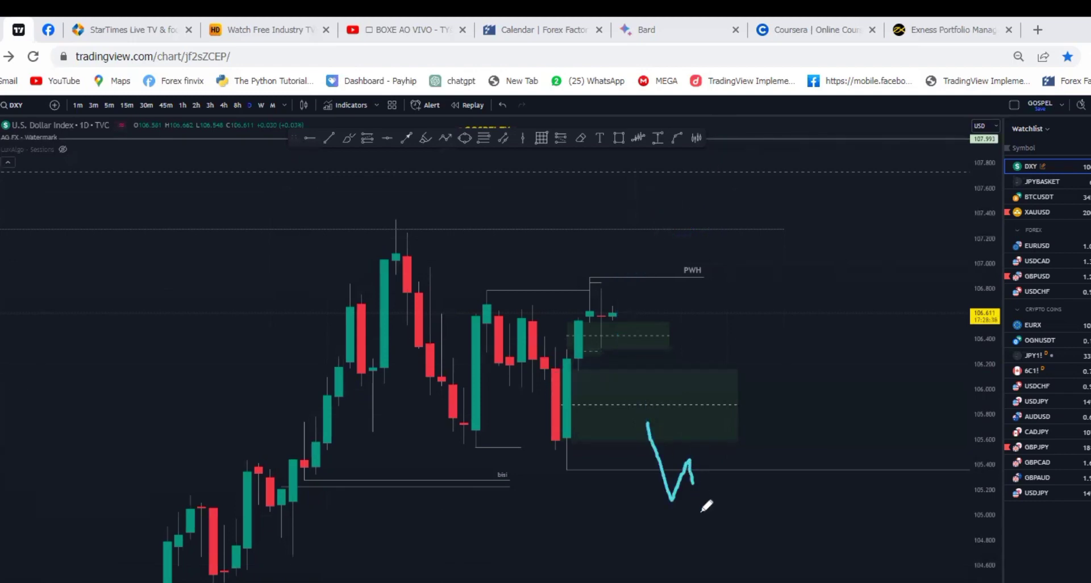
{"action": "left_click_drag", "start_coordinate": [741, 507], "coordinate": [738, 509]}
{"action": "left_click_drag", "start_coordinate": [745, 525], "coordinate": [759, 582]}
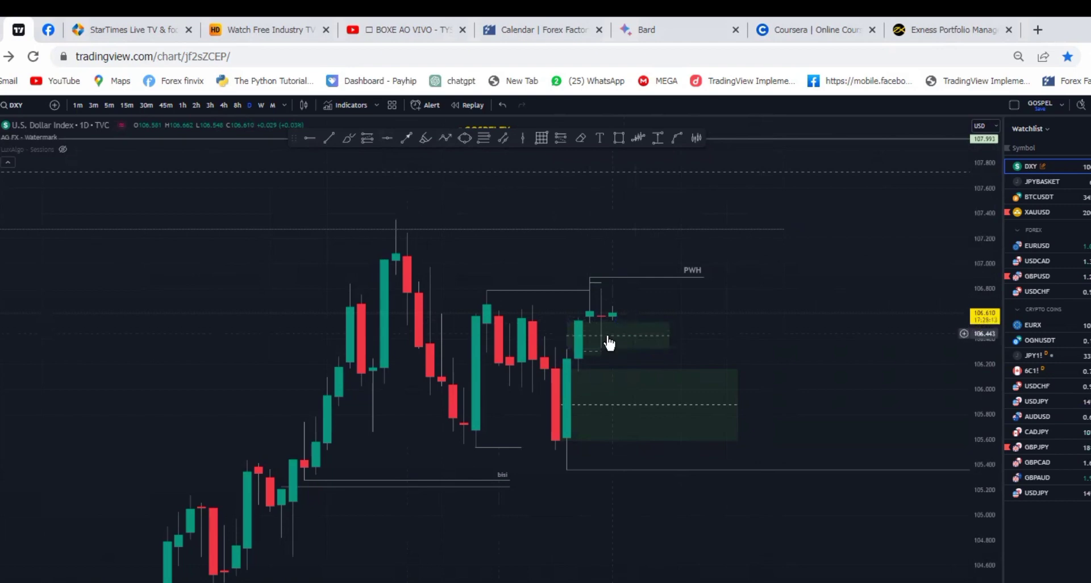
Delete the tiny rectangle spanning 106.332 to 106.262 at the lower edge of the upper green zone
{"action": "left_click", "coordinate": [589, 351]}
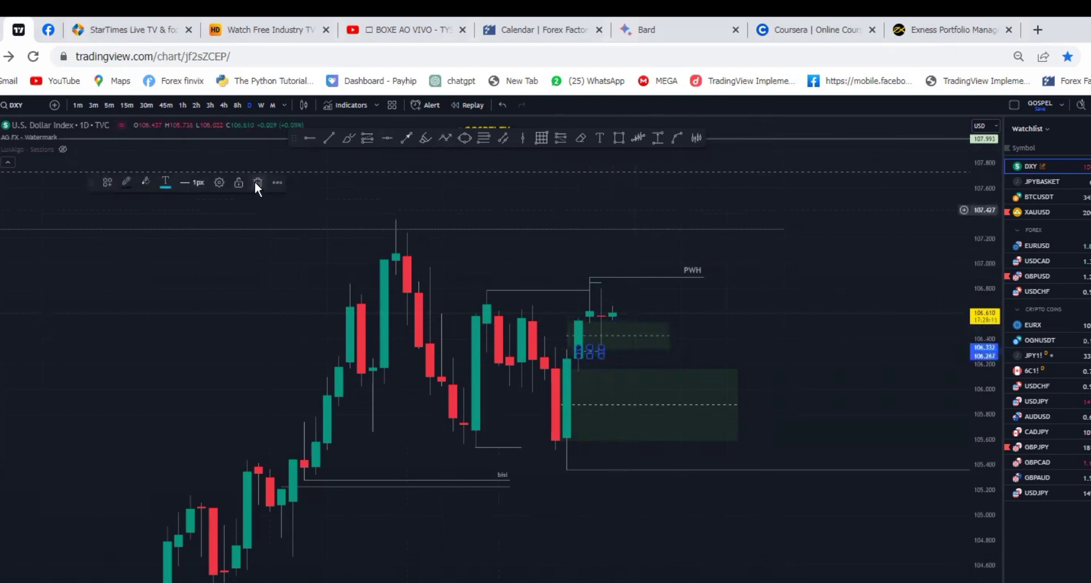
{"action": "left_click", "coordinate": [258, 182]}
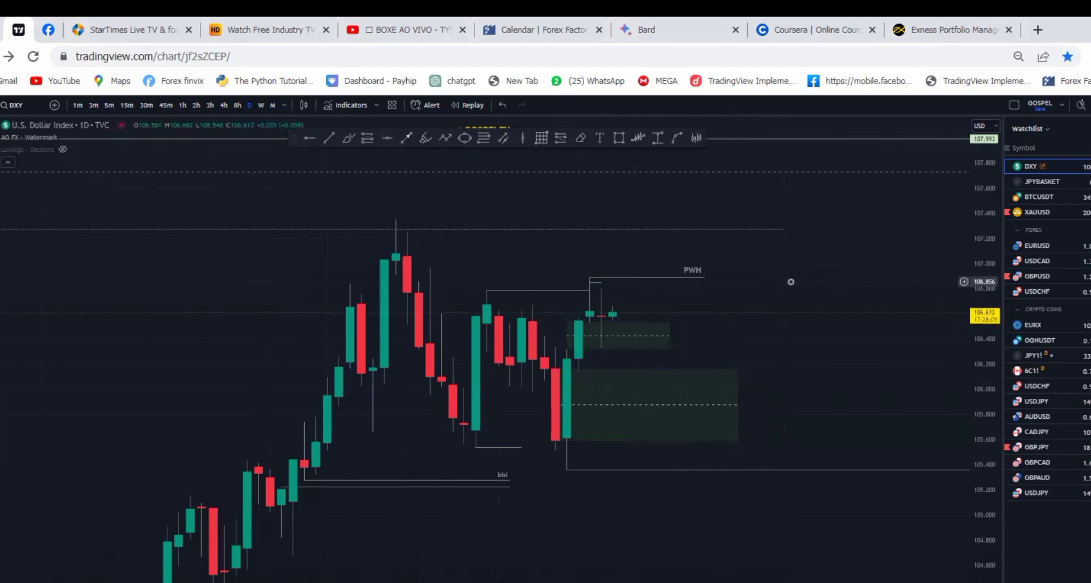
{"action": "left_click_drag", "start_coordinate": [769, 304], "coordinate": [772, 348]}
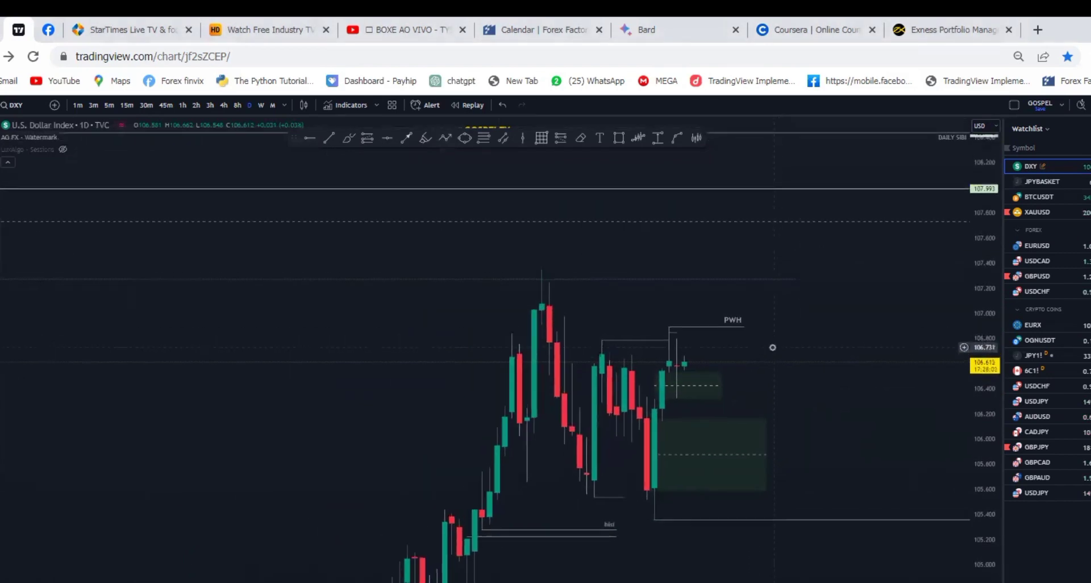
{"action": "left_click_drag", "start_coordinate": [979, 206], "coordinate": [960, 335]}
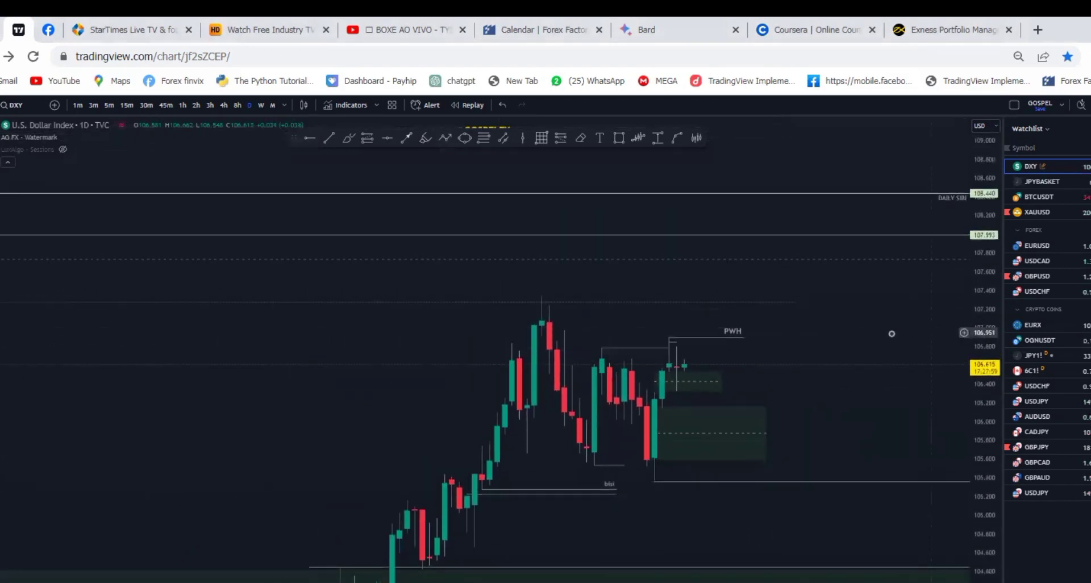
{"action": "scroll", "coordinate": [891, 334], "scroll_direction": "down", "scroll_amount": 2}
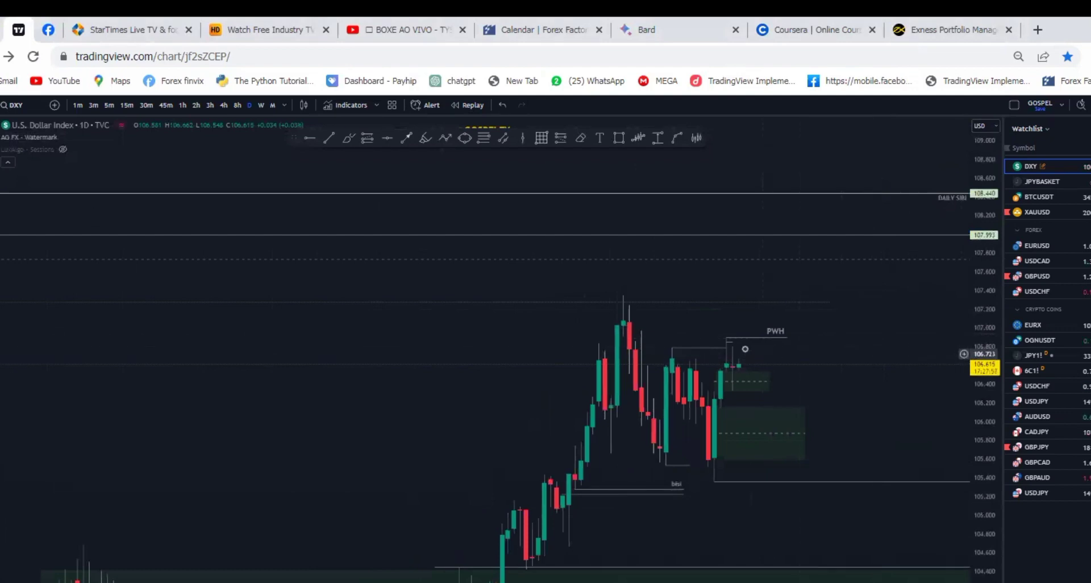
{"action": "left_click", "coordinate": [618, 138]}
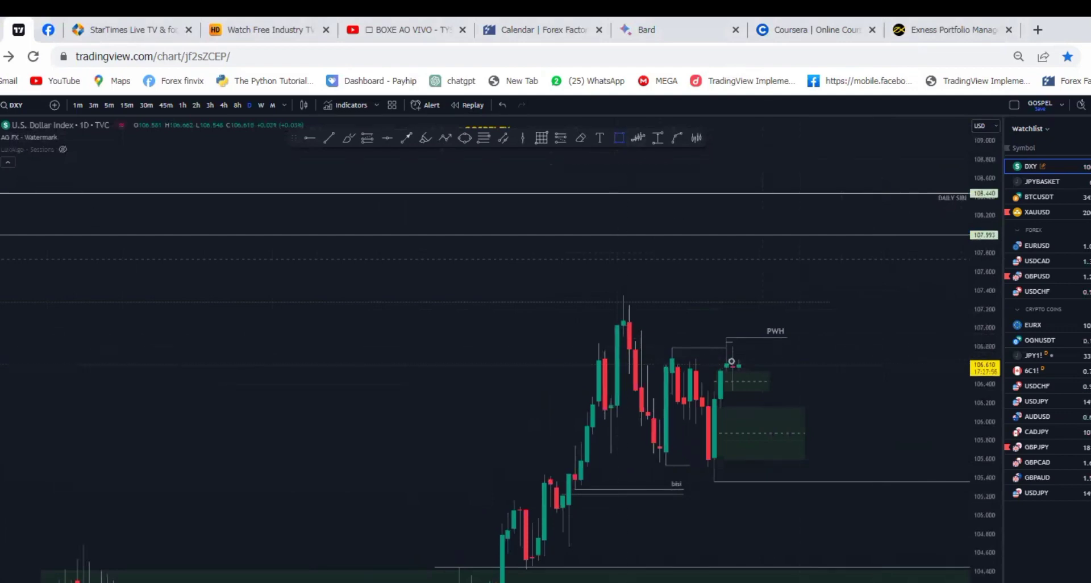
{"action": "left_click", "coordinate": [720, 369]}
{"action": "right_click", "coordinate": [755, 377]}
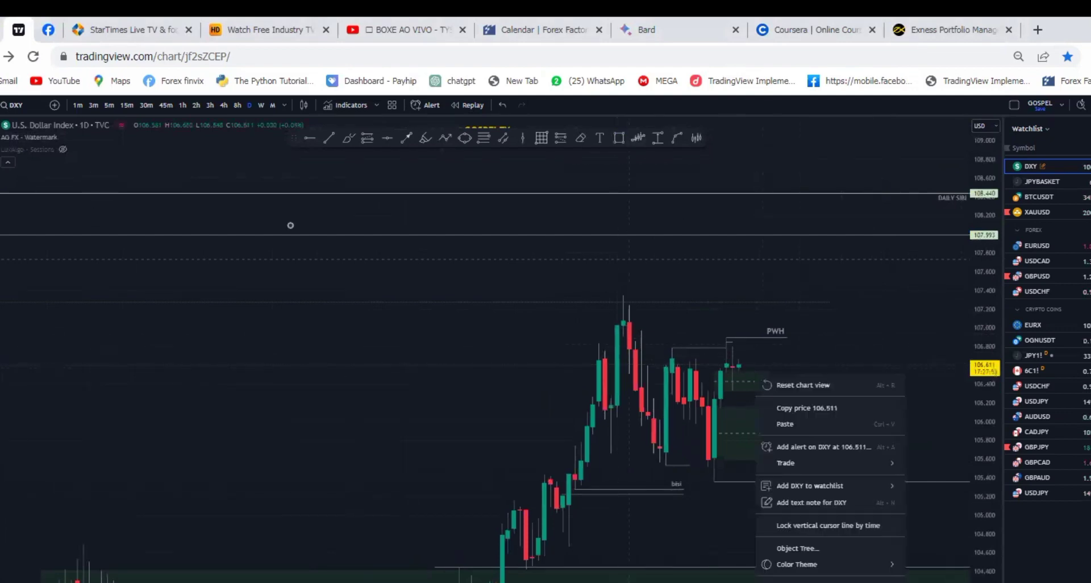
Switch the DXY chart to the 15-minute timeframe and examine the recent price action between the PWH line and the green zones
{"action": "left_click", "coordinate": [128, 105]}
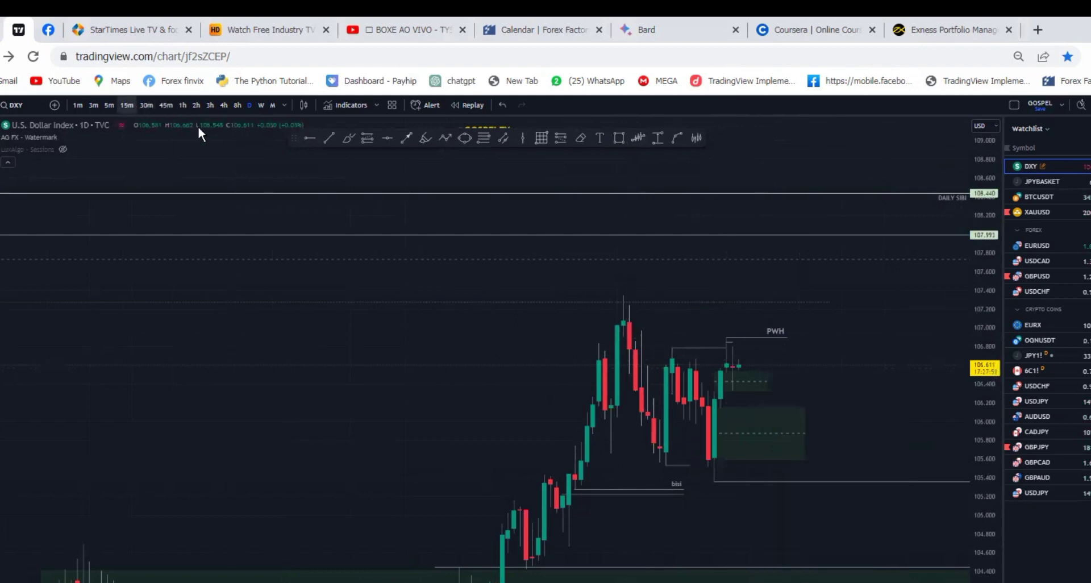
{"action": "scroll", "coordinate": [686, 371], "scroll_direction": "down", "scroll_amount": 9}
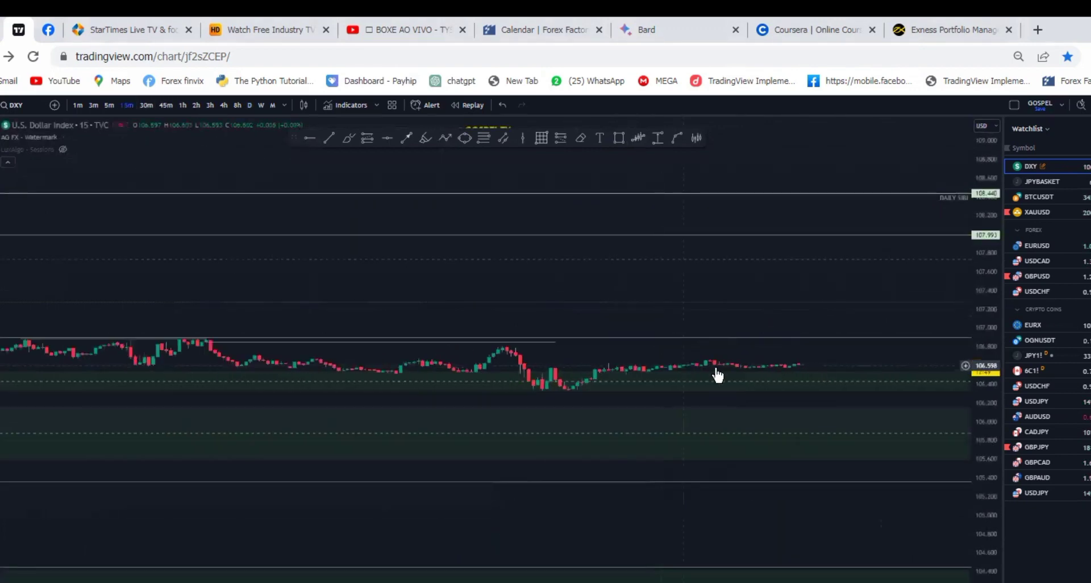
{"action": "left_click_drag", "start_coordinate": [984, 507], "coordinate": [875, 236]}
{"action": "scroll", "coordinate": [822, 312], "scroll_direction": "down", "scroll_amount": 5}
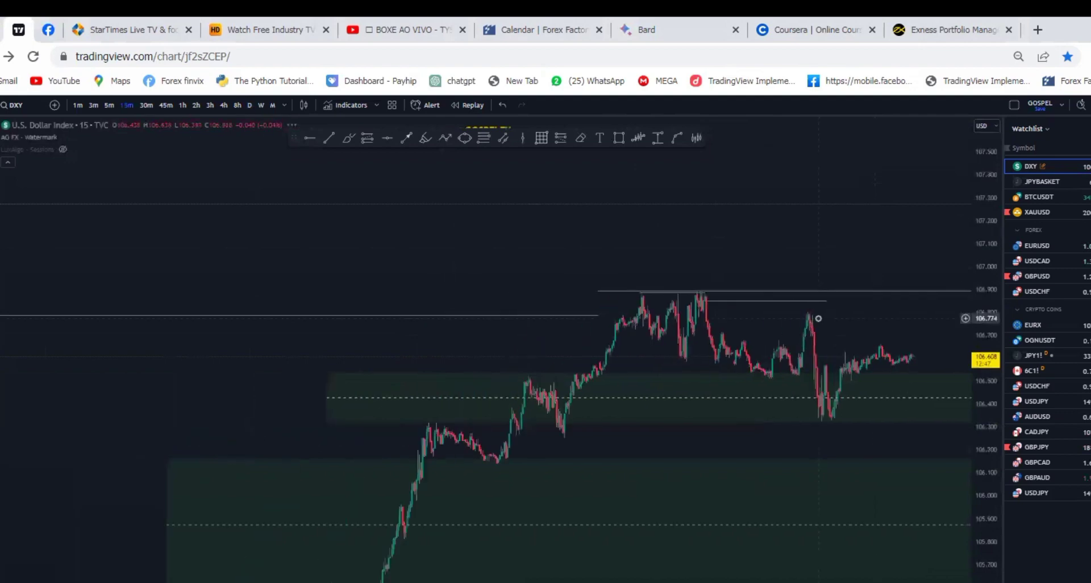
{"action": "left_click_drag", "start_coordinate": [701, 325], "coordinate": [617, 326]}
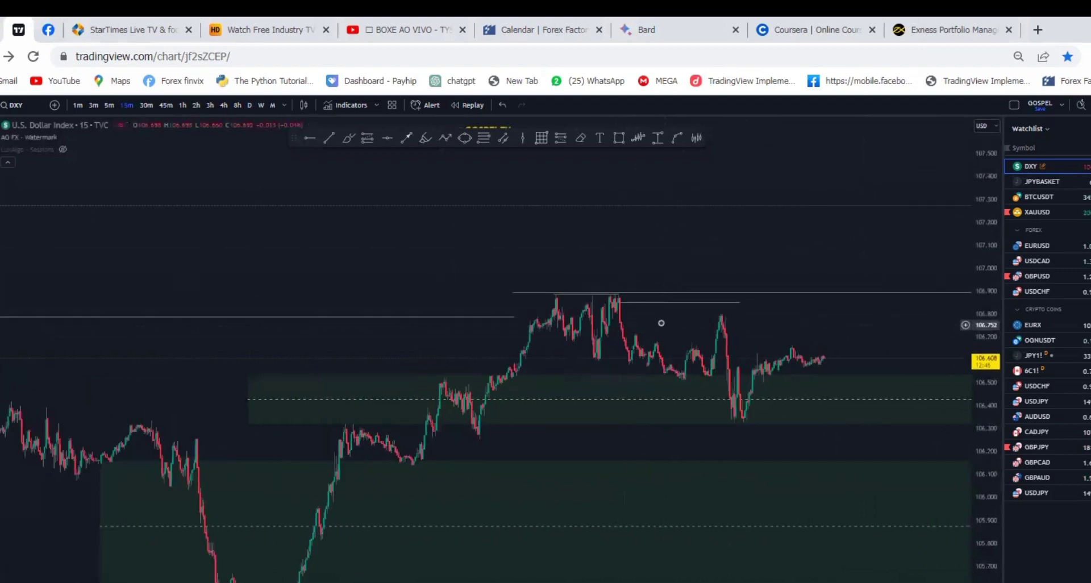
{"action": "left_click_drag", "start_coordinate": [701, 324], "coordinate": [620, 300]}
{"action": "scroll", "coordinate": [620, 300], "scroll_direction": "down", "scroll_amount": 2}
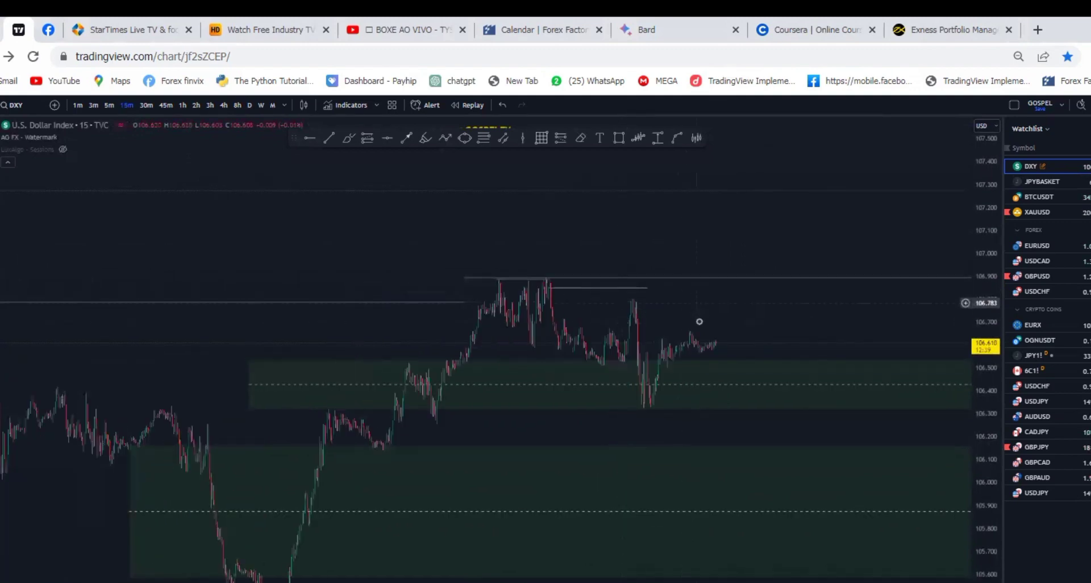
{"action": "scroll", "coordinate": [653, 312], "scroll_direction": "up", "scroll_amount": 2}
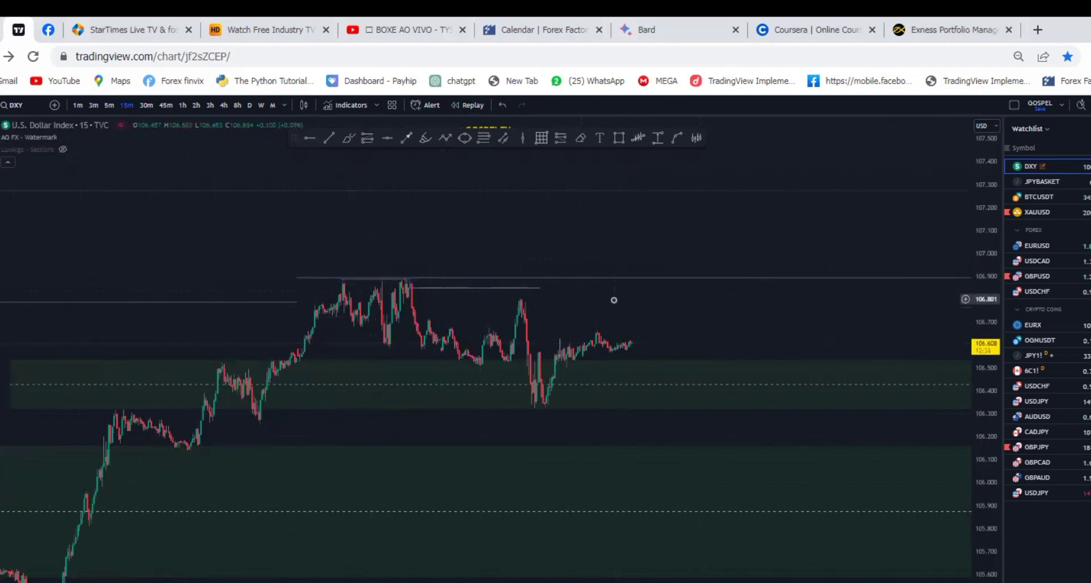
{"action": "scroll", "coordinate": [616, 301], "scroll_direction": "up", "scroll_amount": 2}
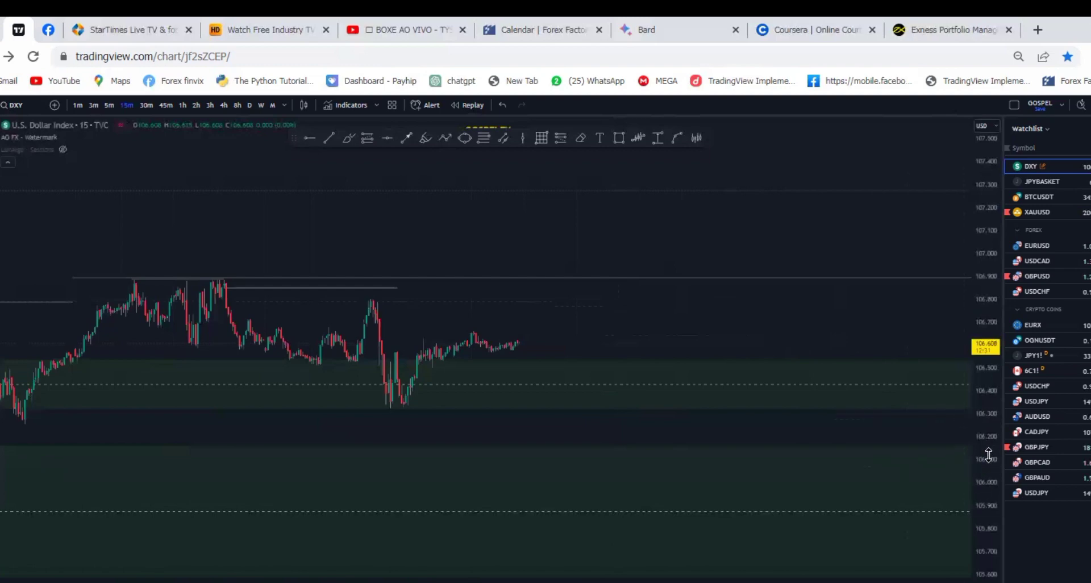
{"action": "left_click_drag", "start_coordinate": [986, 453], "coordinate": [591, 288]}
{"action": "scroll", "coordinate": [591, 288], "scroll_direction": "up", "scroll_amount": 1}
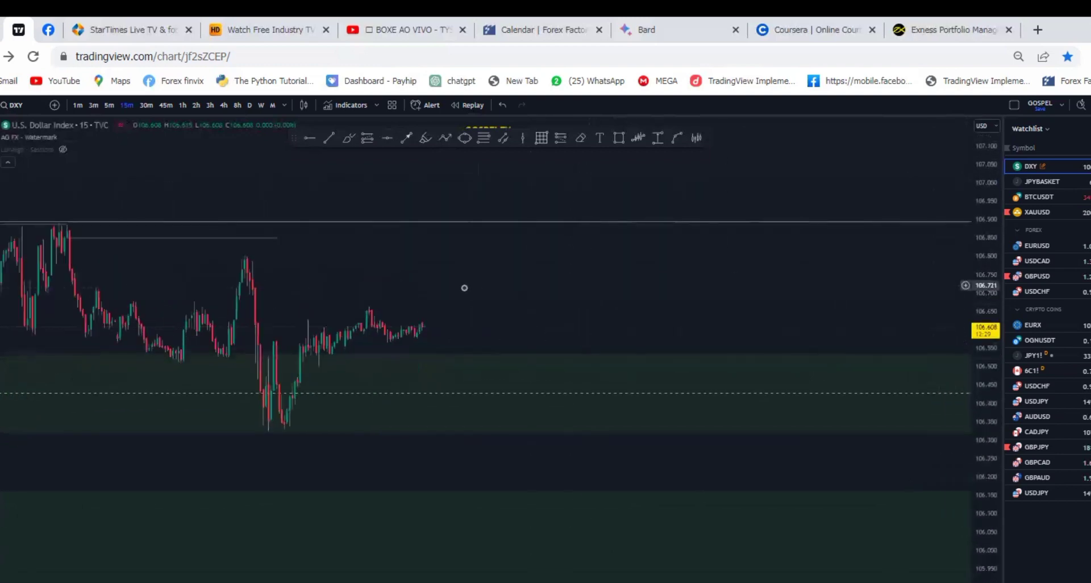
{"action": "left_click_drag", "start_coordinate": [507, 304], "coordinate": [670, 329]}
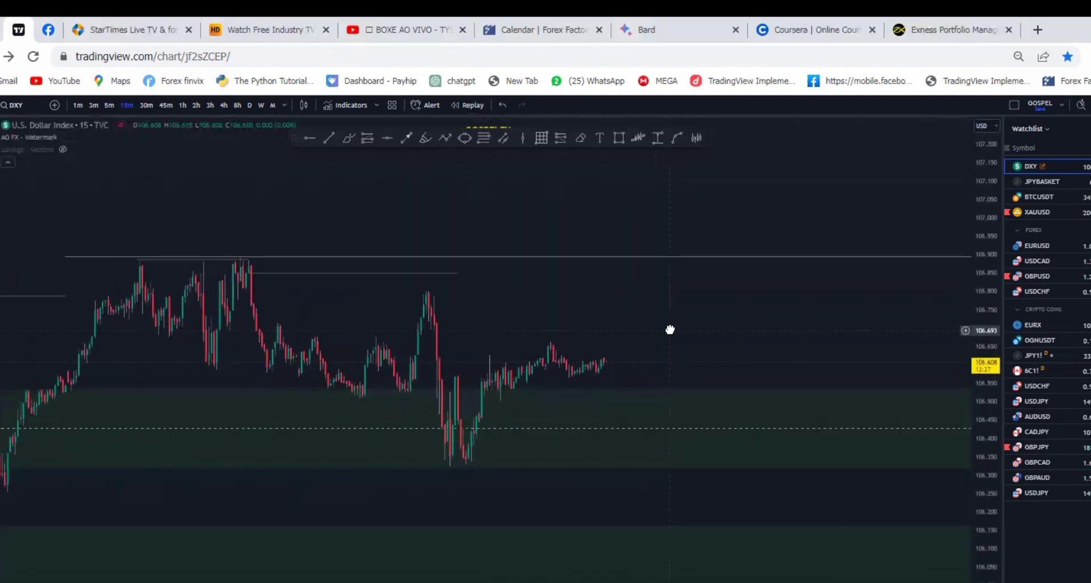
Open the EURUSD chart from the watchlist and examine the accumulation range, the long position and the retracement towards the 1w+ob level
{"action": "left_click", "coordinate": [1054, 248]}
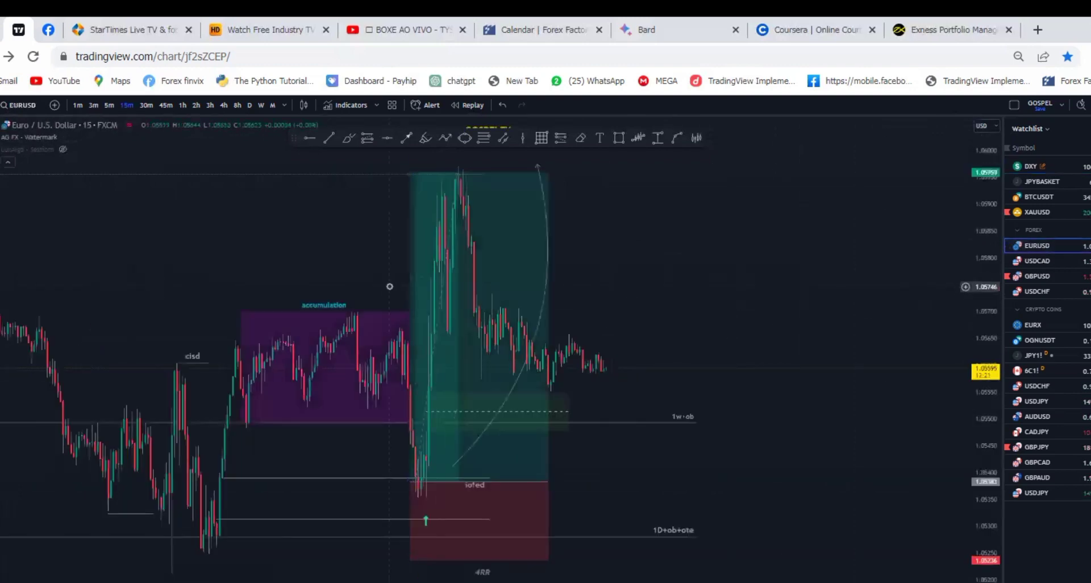
{"action": "scroll", "coordinate": [889, 251], "scroll_direction": "down", "scroll_amount": 3}
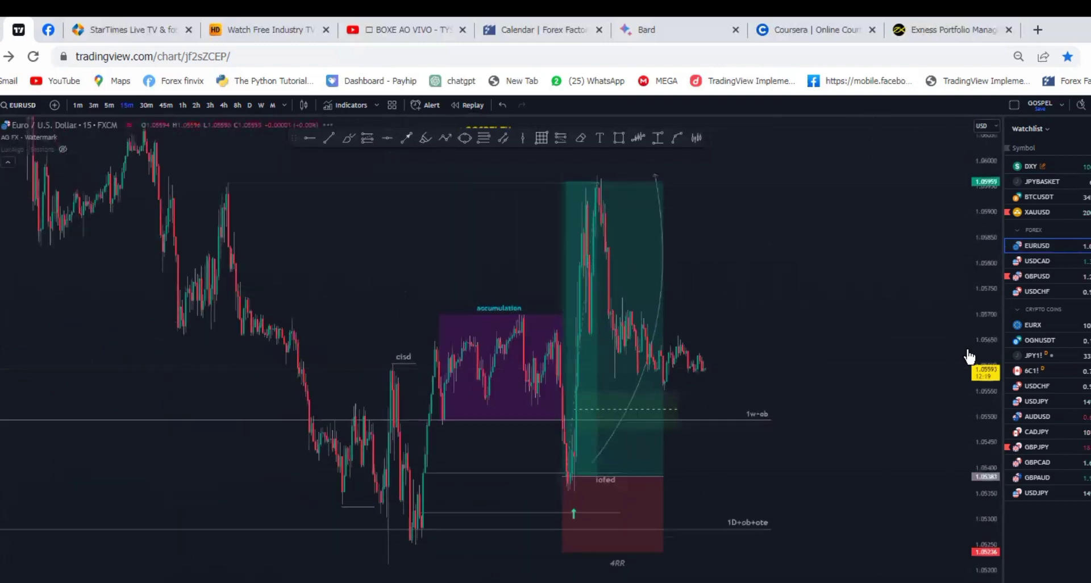
{"action": "left_click_drag", "start_coordinate": [875, 349], "coordinate": [881, 372]}
{"action": "scroll", "coordinate": [766, 320], "scroll_direction": "up", "scroll_amount": 3}
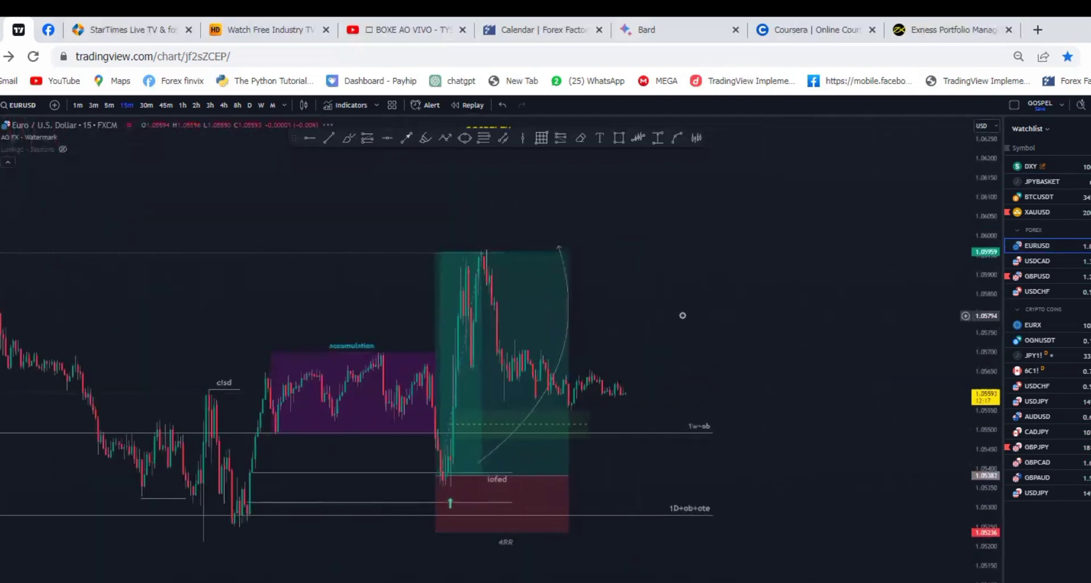
{"action": "left_click_drag", "start_coordinate": [802, 310], "coordinate": [866, 308]}
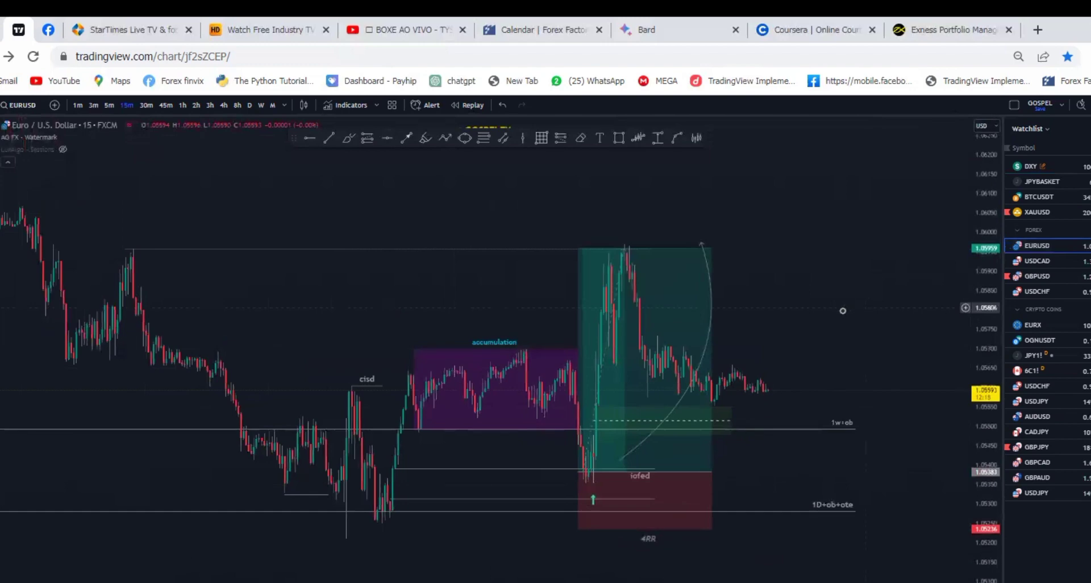
{"action": "scroll", "coordinate": [791, 326], "scroll_direction": "up", "scroll_amount": 3}
{"action": "left_click_drag", "start_coordinate": [767, 318], "coordinate": [798, 319]}
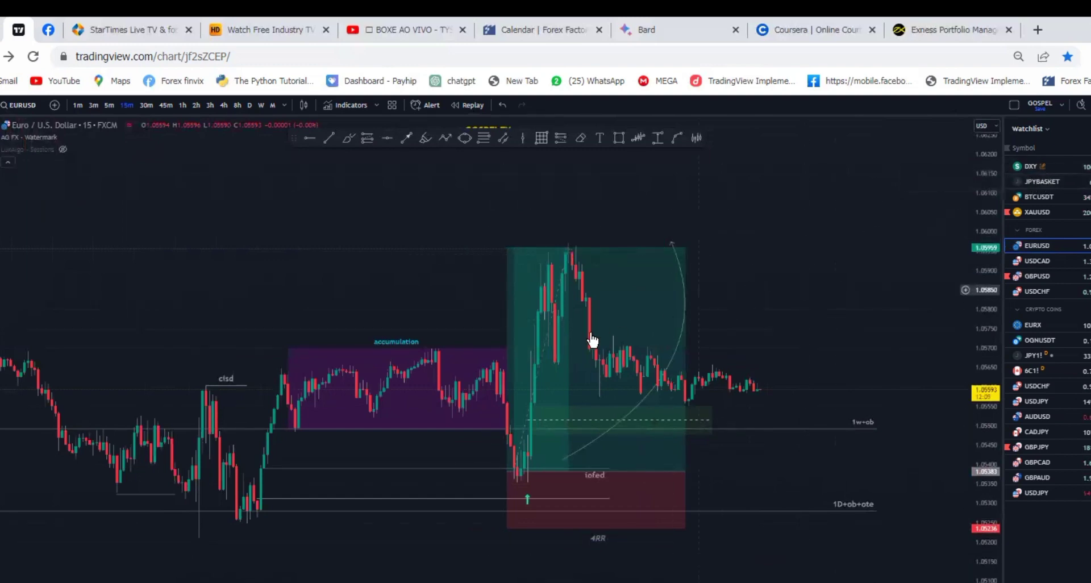
{"action": "scroll", "coordinate": [592, 341], "scroll_direction": "down", "scroll_amount": 3}
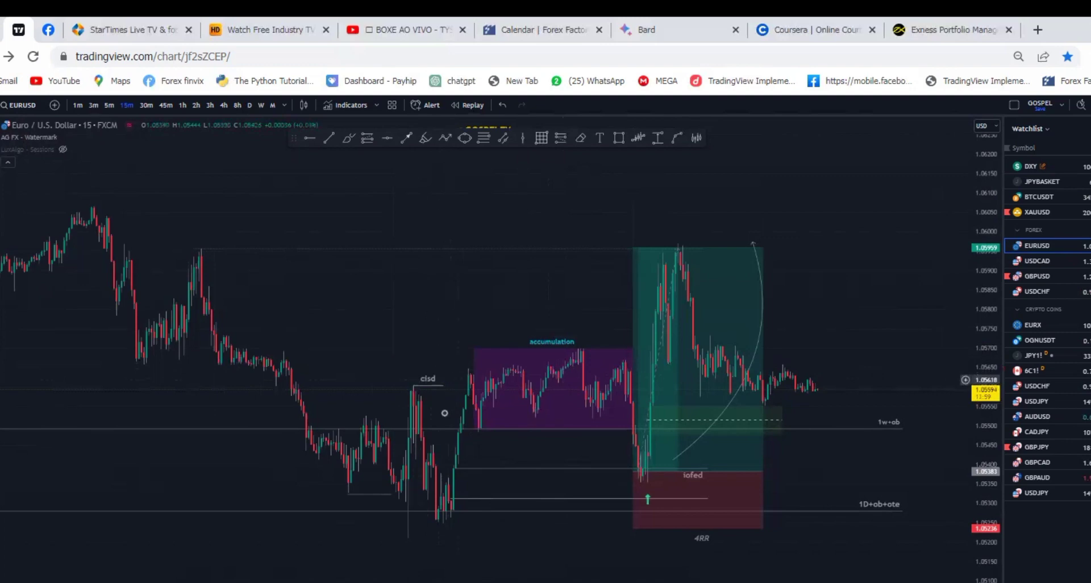
{"action": "mouse_move", "coordinate": [698, 391]}
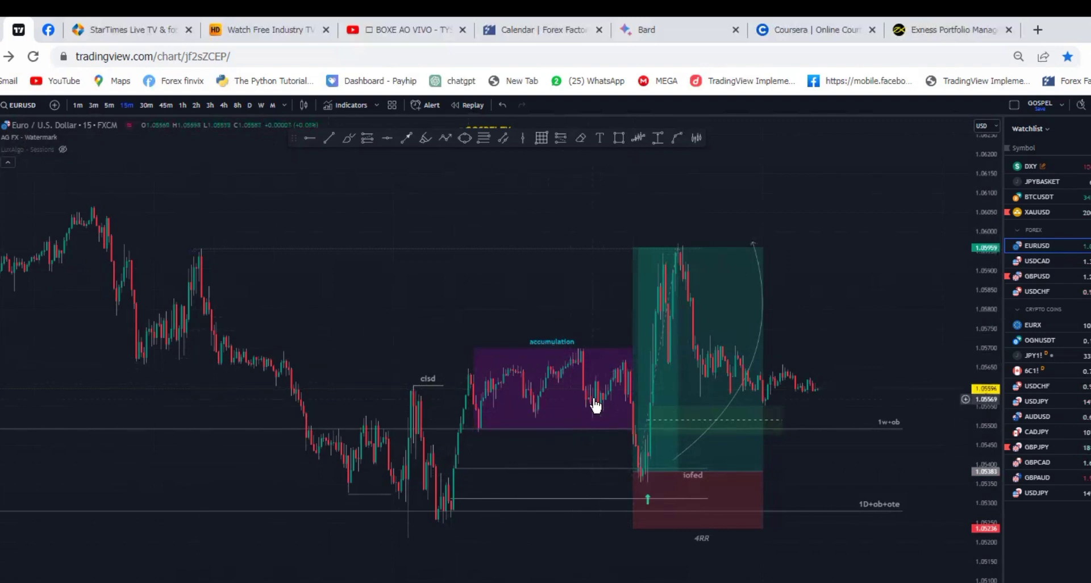
Extend the green rectangle at 1w+ob past the latest candles and pull the long position's far edge back over the accumulation box
{"action": "left_click_drag", "start_coordinate": [731, 362], "coordinate": [672, 386]}
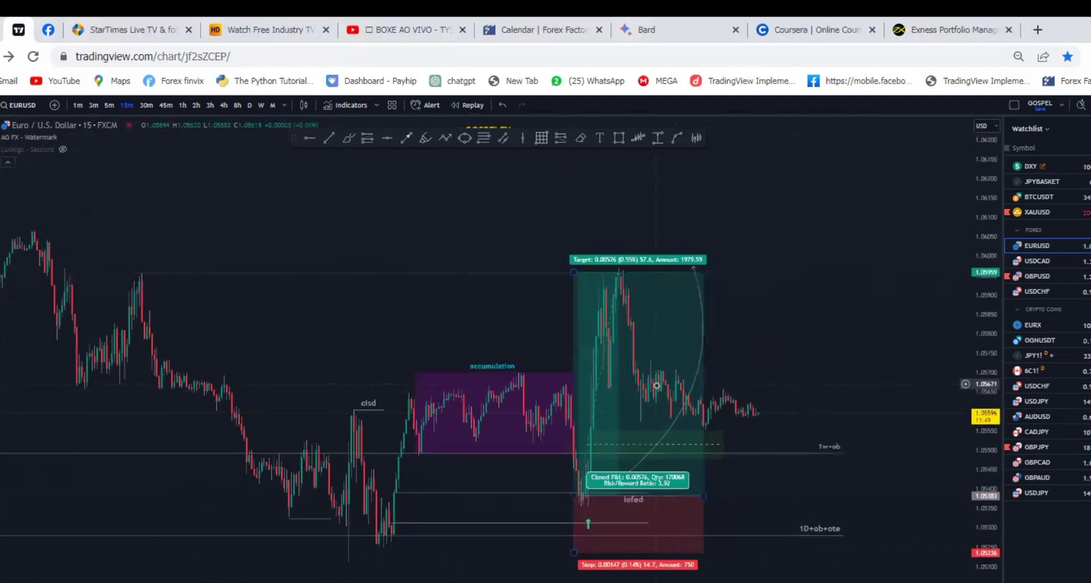
{"action": "scroll", "coordinate": [701, 383], "scroll_direction": "up", "scroll_amount": 2}
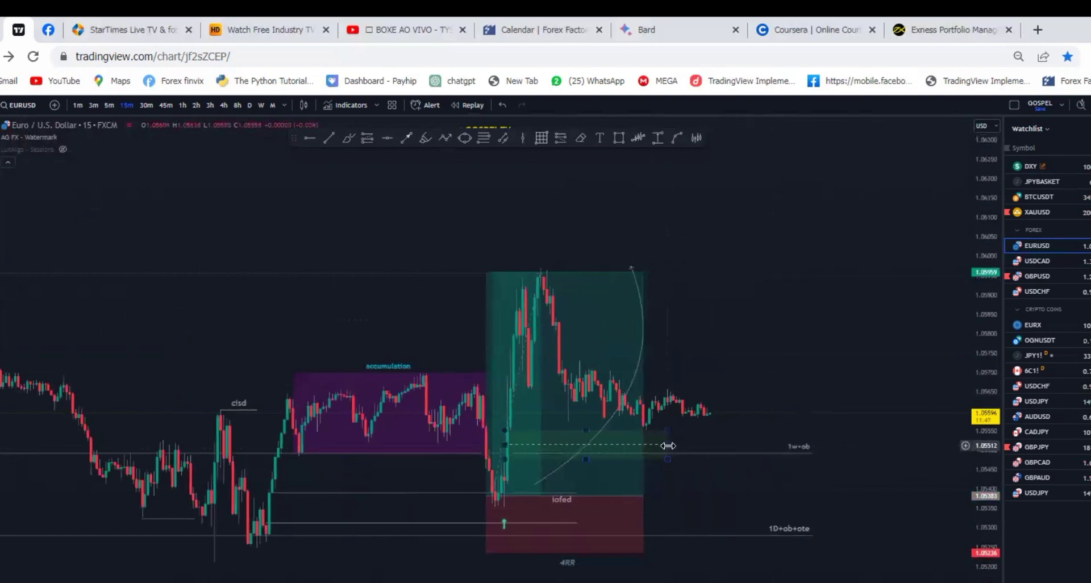
{"action": "left_click_drag", "start_coordinate": [668, 446], "coordinate": [851, 446]}
{"action": "left_click", "coordinate": [519, 446]}
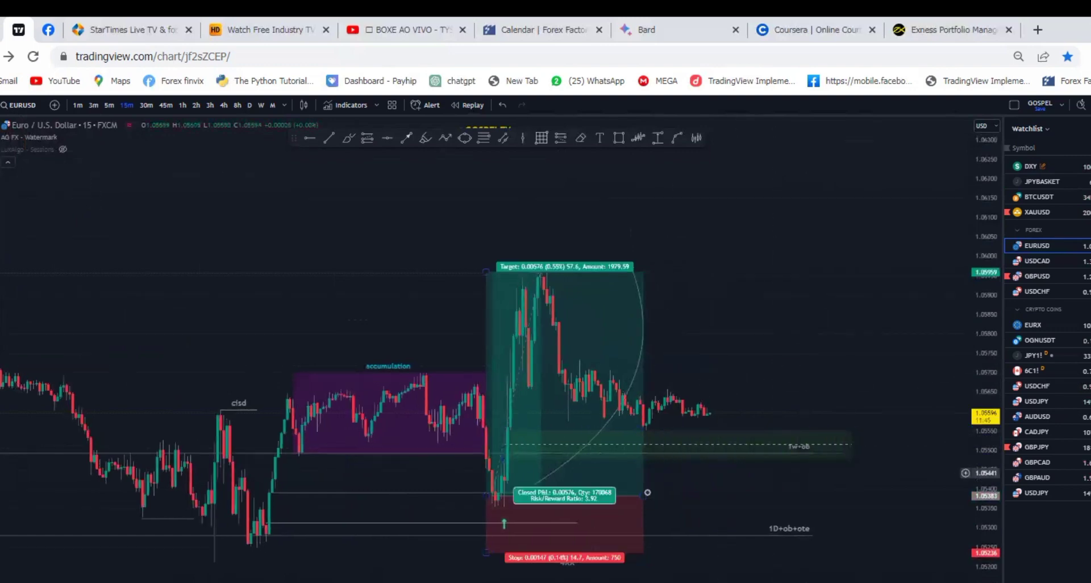
{"action": "left_click_drag", "start_coordinate": [647, 493], "coordinate": [411, 496]}
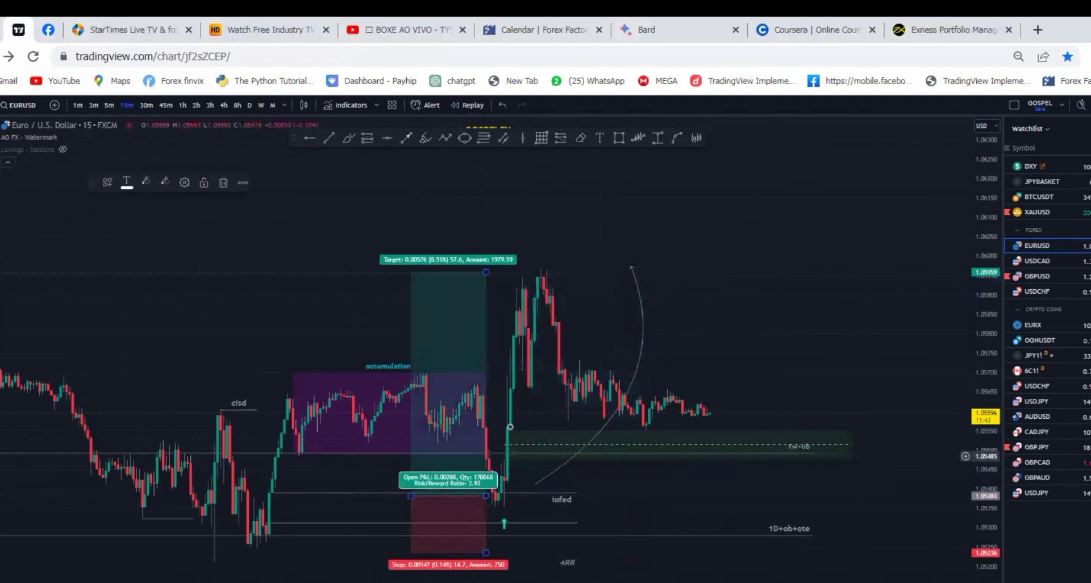
Move the curved projection arrow beyond the latest candles so it rises from the green rectangle at about 1.05525 to about 1.06088
{"action": "scroll", "coordinate": [510, 426], "scroll_direction": "up", "scroll_amount": 1}
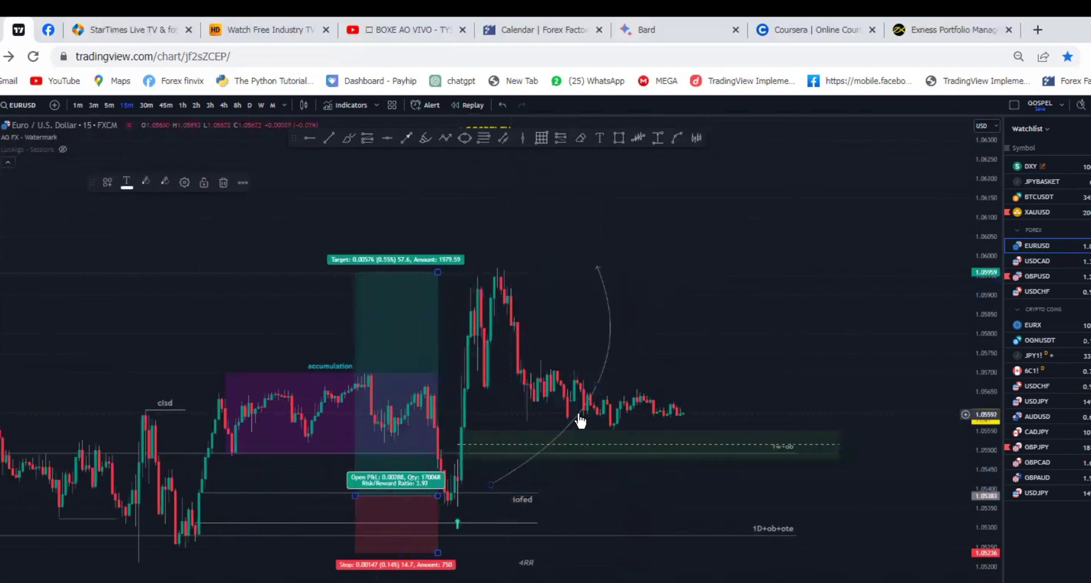
{"action": "mouse_move", "coordinate": [580, 420]}
{"action": "left_mouse_down"}
{"action": "mouse_move", "coordinate": [694, 370]}
{"action": "mouse_move", "coordinate": [791, 375]}
{"action": "left_mouse_up"}
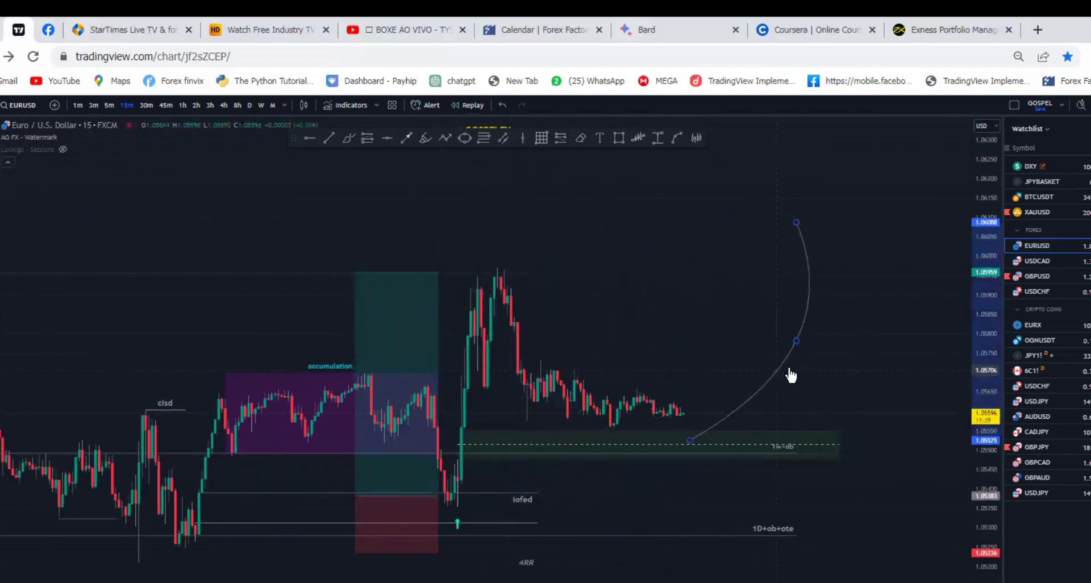
{"action": "scroll", "coordinate": [628, 383], "scroll_direction": "down", "scroll_amount": 1}
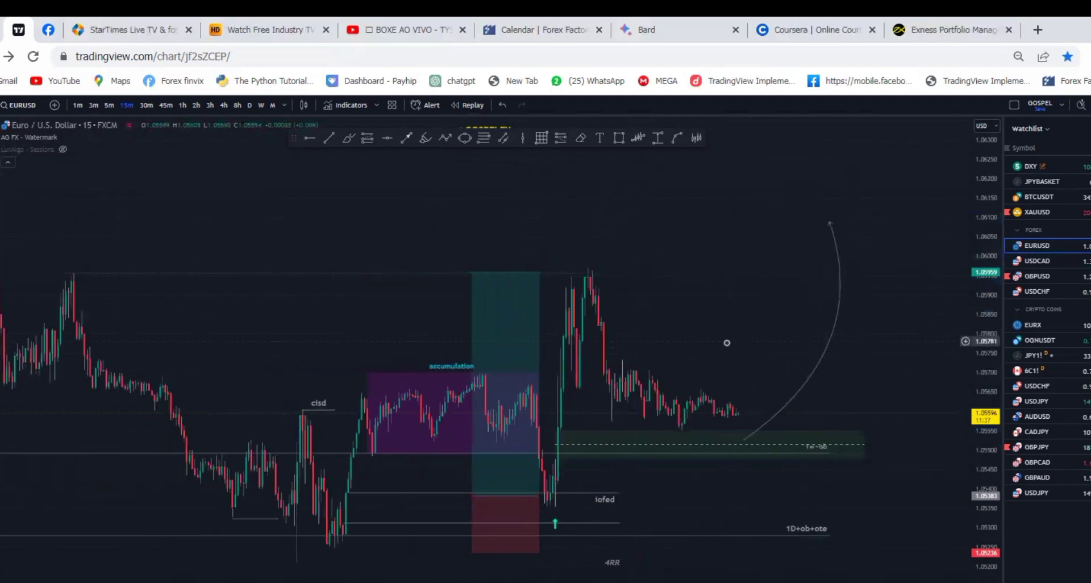
{"action": "scroll", "coordinate": [690, 348], "scroll_direction": "up", "scroll_amount": 2}
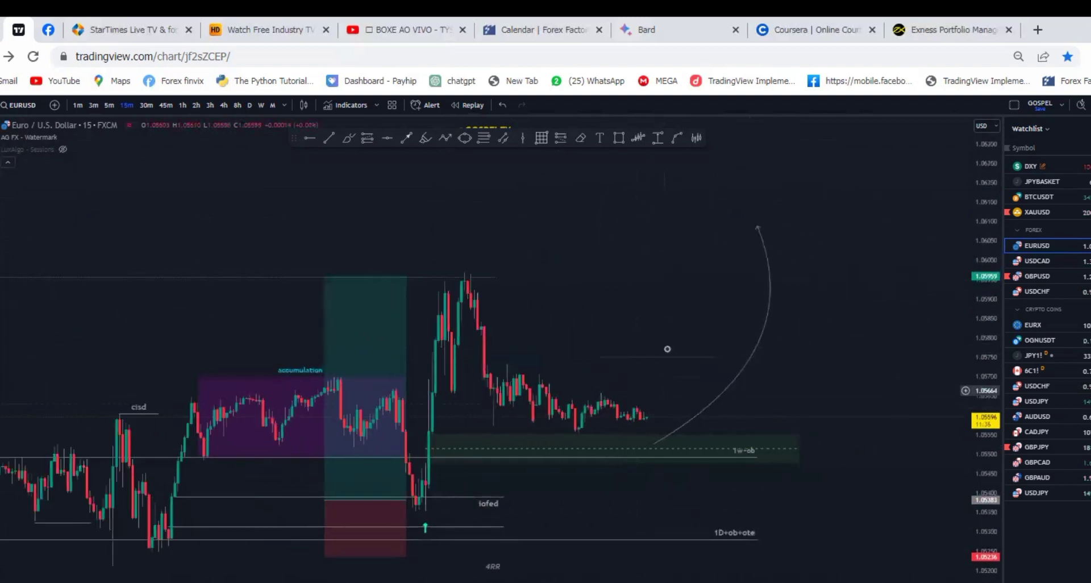
Sketch a projected path dipping to about 1.0550 in the 1w+ob zone, rising to about 1.0585, pulling back to about 1.0565 and rallying
{"action": "left_click_drag", "start_coordinate": [662, 346], "coordinate": [613, 334]}
{"action": "scroll", "coordinate": [569, 198], "scroll_direction": "down", "scroll_amount": 1}
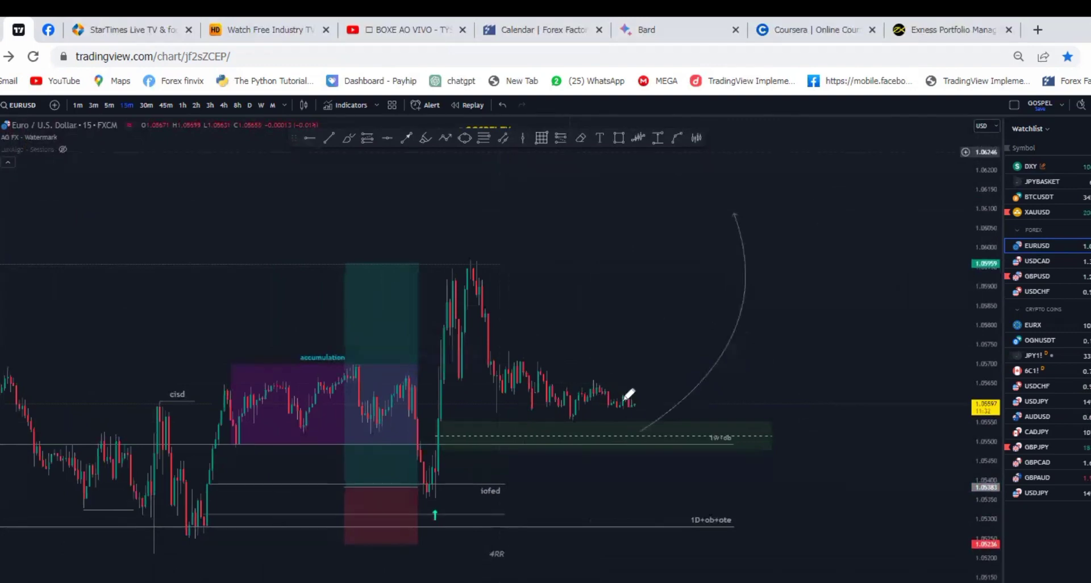
{"action": "mouse_move", "coordinate": [630, 406]}
{"action": "left_mouse_down"}
{"action": "mouse_move", "coordinate": [640, 423]}
{"action": "mouse_move", "coordinate": [668, 361]}
{"action": "left_mouse_up"}
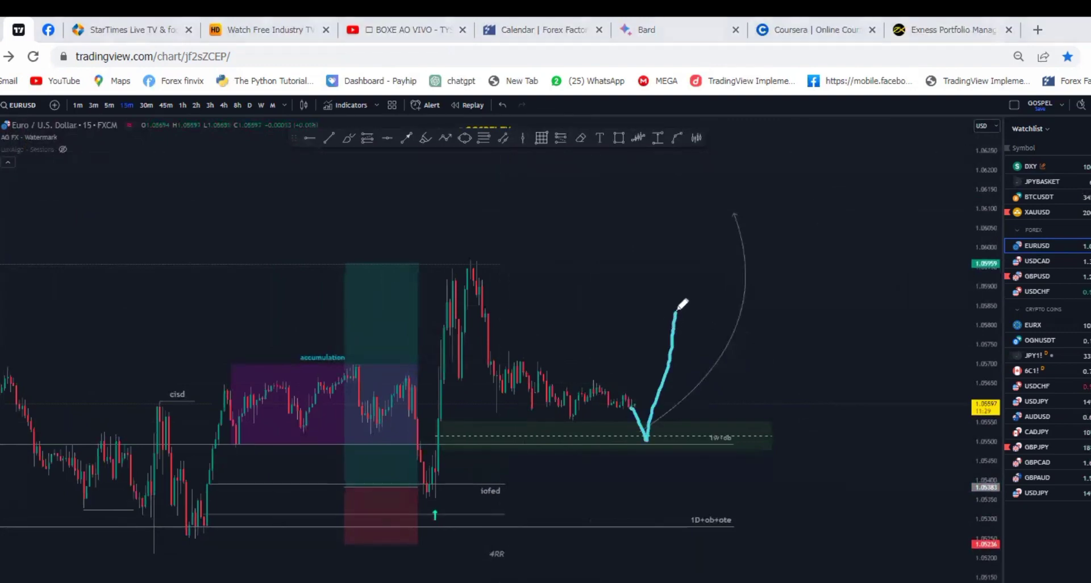
{"action": "left_click_drag", "start_coordinate": [676, 310], "coordinate": [703, 380]}
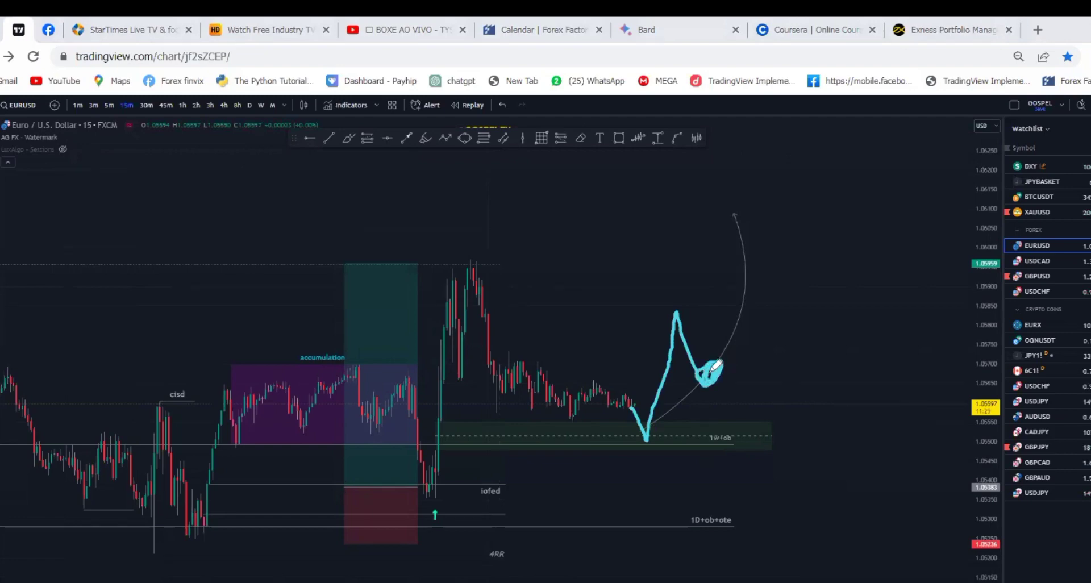
{"action": "left_click_drag", "start_coordinate": [716, 365], "coordinate": [755, 137]}
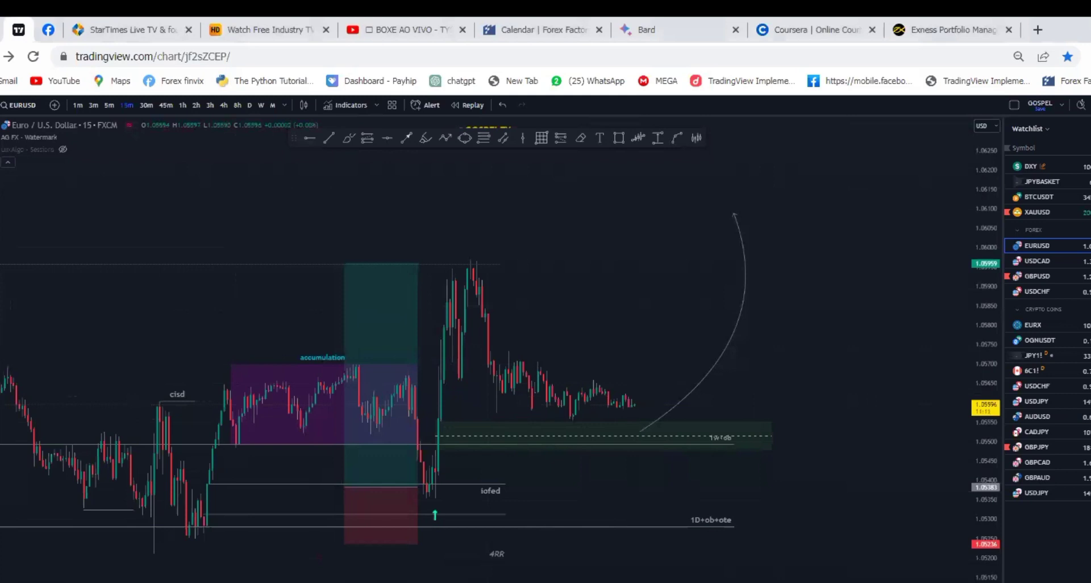
Hide all drawings and show the EURUSD chart on the monthly timeframe, with the price scale compressed to fit the multi-year swings
{"action": "key", "text": "ctrl+alt+h"}
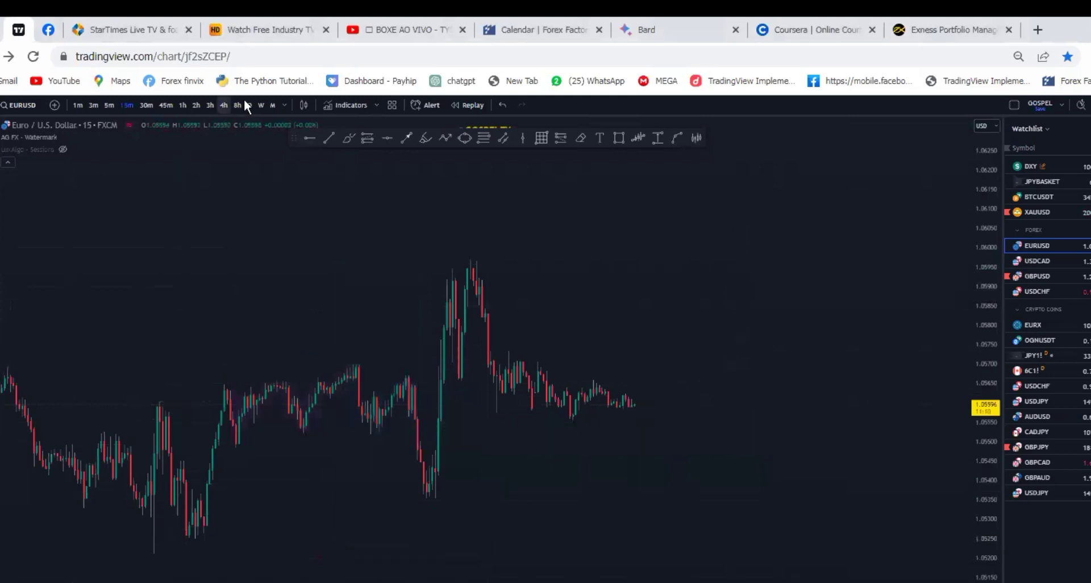
{"action": "left_click", "coordinate": [274, 108]}
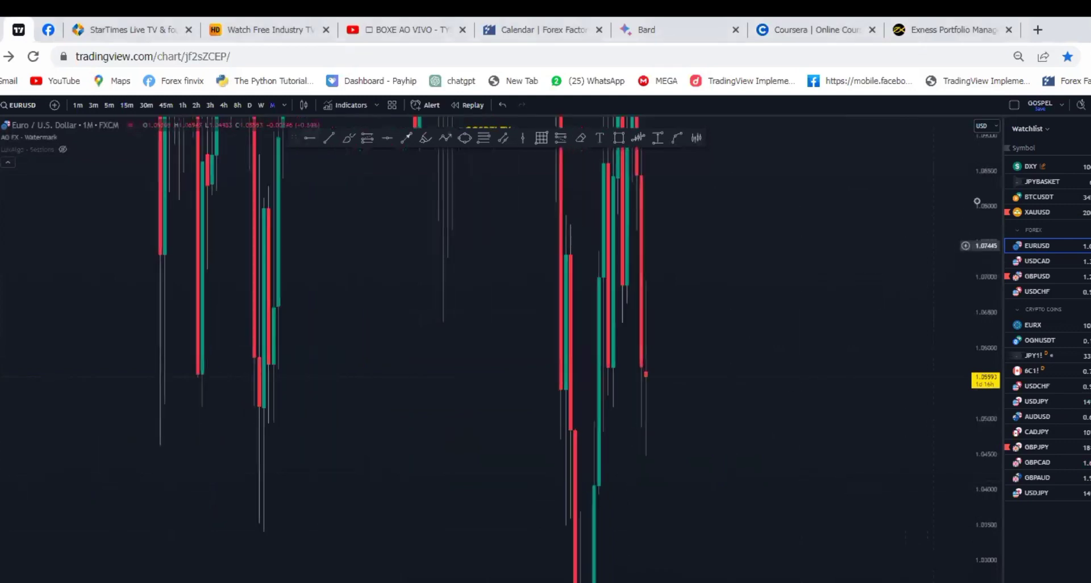
{"action": "left_click_drag", "start_coordinate": [994, 204], "coordinate": [913, 580]}
{"action": "scroll", "coordinate": [635, 450], "scroll_direction": "down", "scroll_amount": 2}
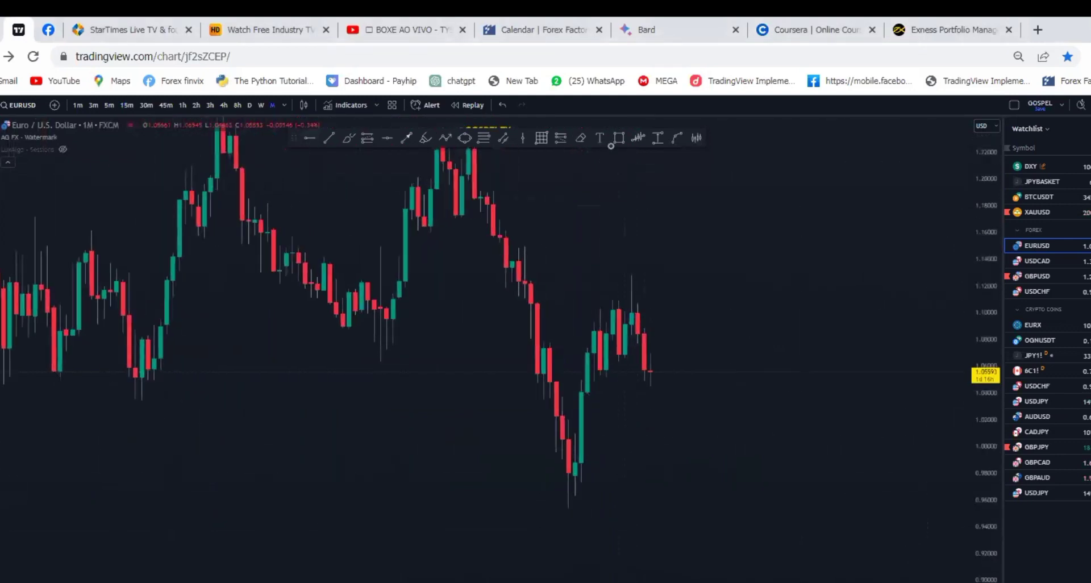
Outline the monthly imbalance beneath the current price with a freehand box from about 1.01 to 1.04
{"action": "left_click_drag", "start_coordinate": [654, 422], "coordinate": [571, 437]}
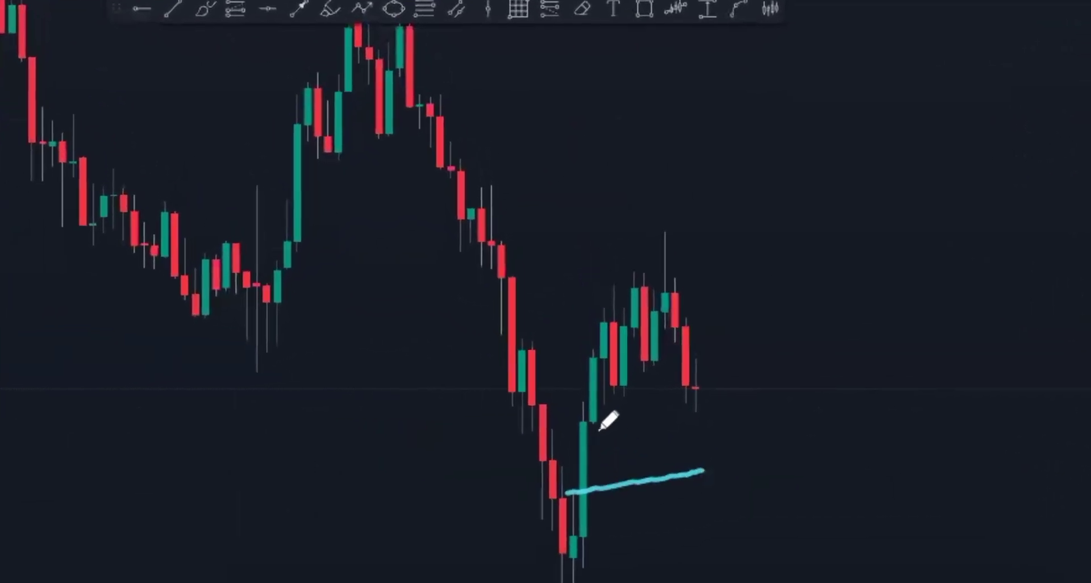
{"action": "left_click_drag", "start_coordinate": [587, 393], "coordinate": [624, 394]}
{"action": "mouse_move", "coordinate": [713, 372]}
{"action": "left_mouse_down"}
{"action": "mouse_move", "coordinate": [750, 443]}
{"action": "mouse_move", "coordinate": [520, 432]}
{"action": "mouse_move", "coordinate": [551, 381]}
{"action": "mouse_move", "coordinate": [614, 388]}
{"action": "left_mouse_up"}
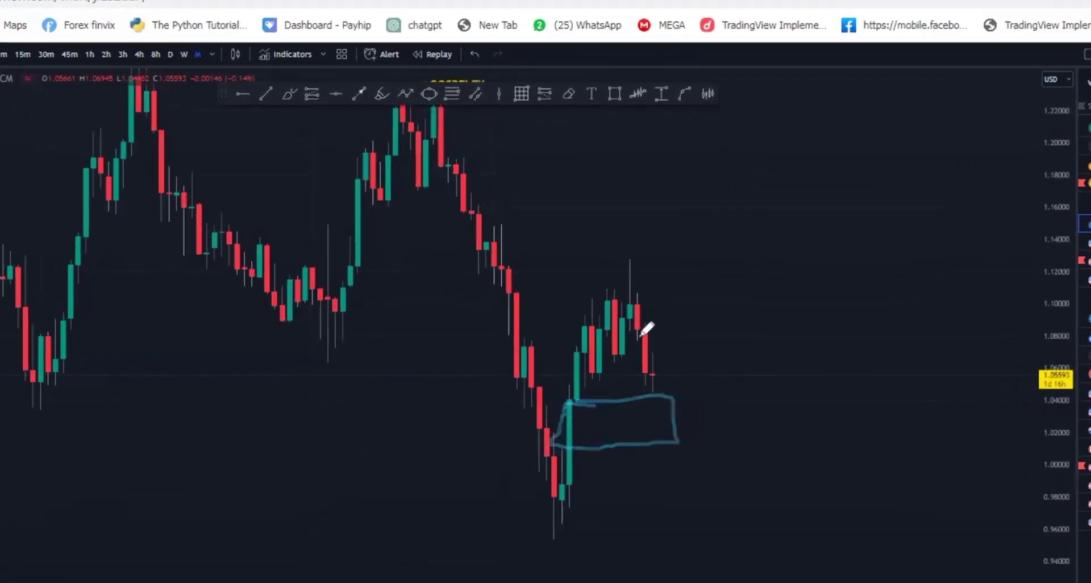
Mark the monthly imbalance near 1.08 and sketch a path rising to about 1.08 and falling to about 1.01
{"action": "mouse_move", "coordinate": [637, 332]}
{"action": "left_mouse_down"}
{"action": "mouse_move", "coordinate": [710, 335]}
{"action": "mouse_move", "coordinate": [707, 344]}
{"action": "mouse_move", "coordinate": [709, 331]}
{"action": "left_mouse_up"}
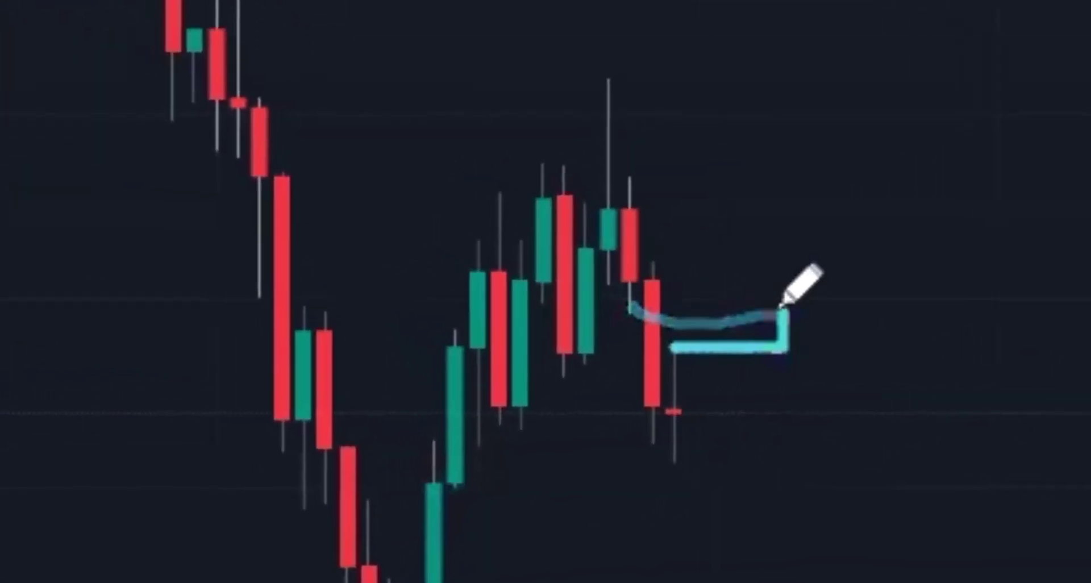
{"action": "mouse_move", "coordinate": [780, 308]}
{"action": "left_mouse_down"}
{"action": "mouse_move", "coordinate": [631, 296]}
{"action": "mouse_move", "coordinate": [630, 323]}
{"action": "mouse_move", "coordinate": [704, 348]}
{"action": "left_mouse_up"}
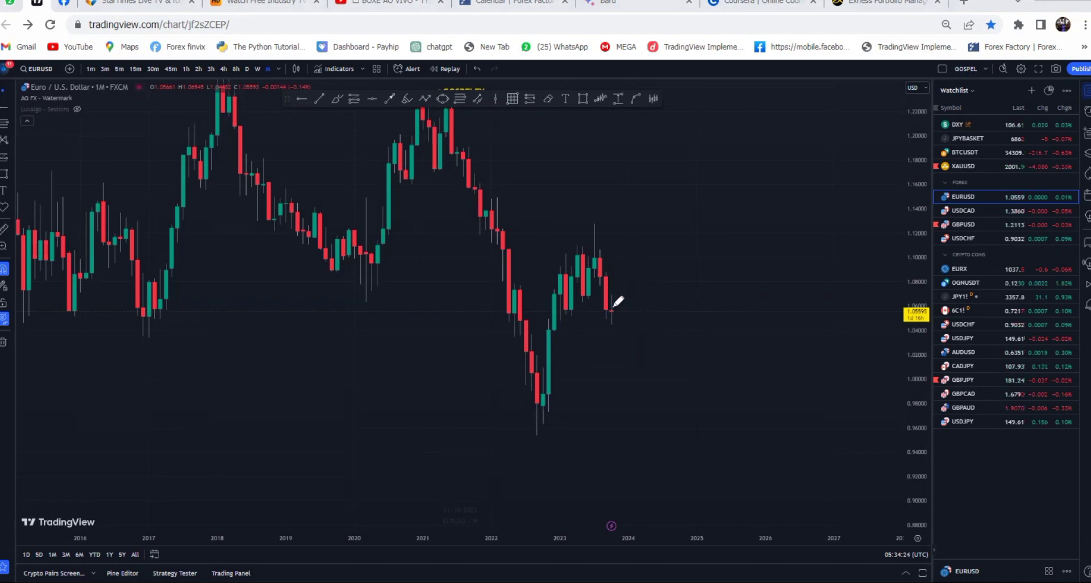
{"action": "left_click_drag", "start_coordinate": [617, 310], "coordinate": [624, 285]}
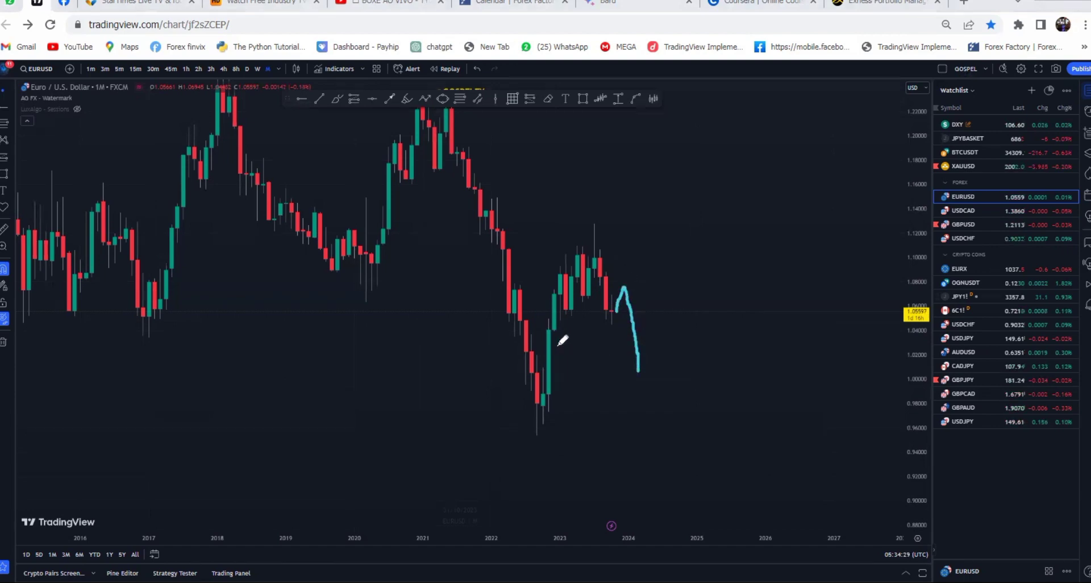
Mark the edges of the lower monthly imbalance again at about 1.04 and 1.01, and the upper imbalance near 1.08
{"action": "left_click_drag", "start_coordinate": [547, 333], "coordinate": [637, 323]}
{"action": "left_click_drag", "start_coordinate": [514, 353], "coordinate": [636, 359]}
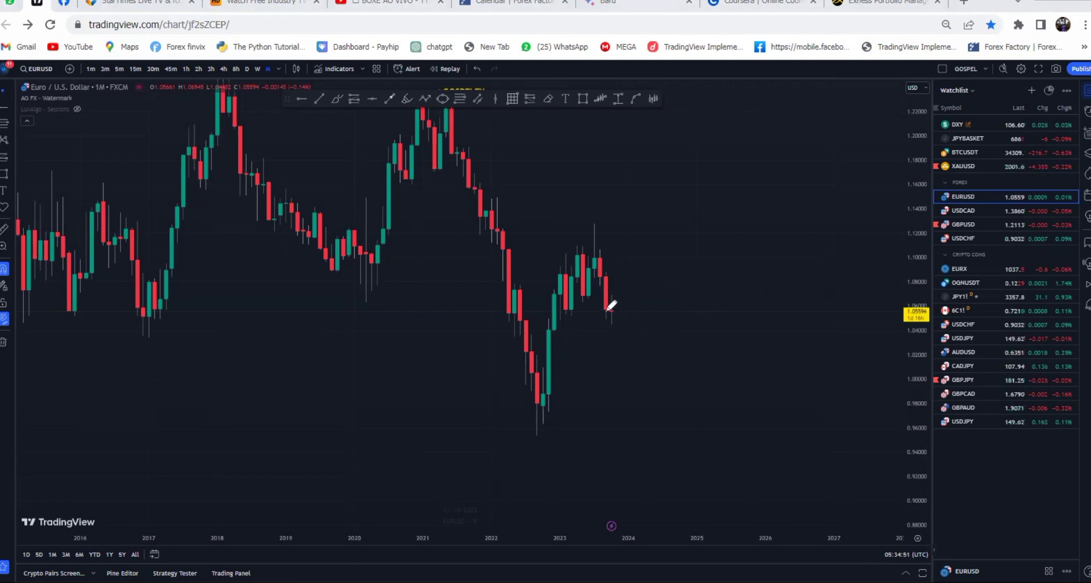
{"action": "left_click_drag", "start_coordinate": [551, 331], "coordinate": [659, 333]}
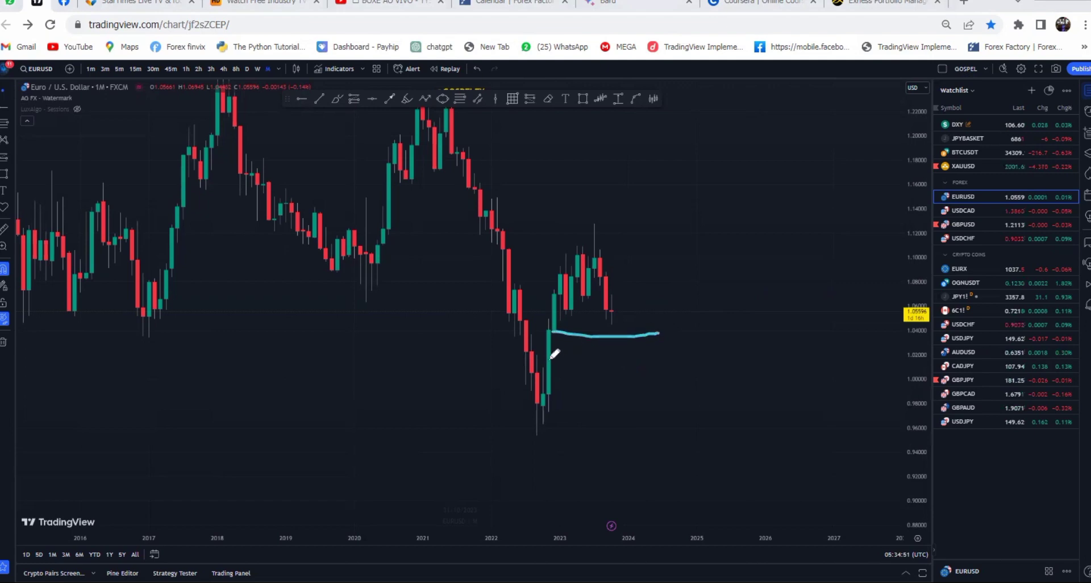
{"action": "left_click_drag", "start_coordinate": [545, 368], "coordinate": [652, 351]}
{"action": "left_click_drag", "start_coordinate": [584, 321], "coordinate": [544, 322]}
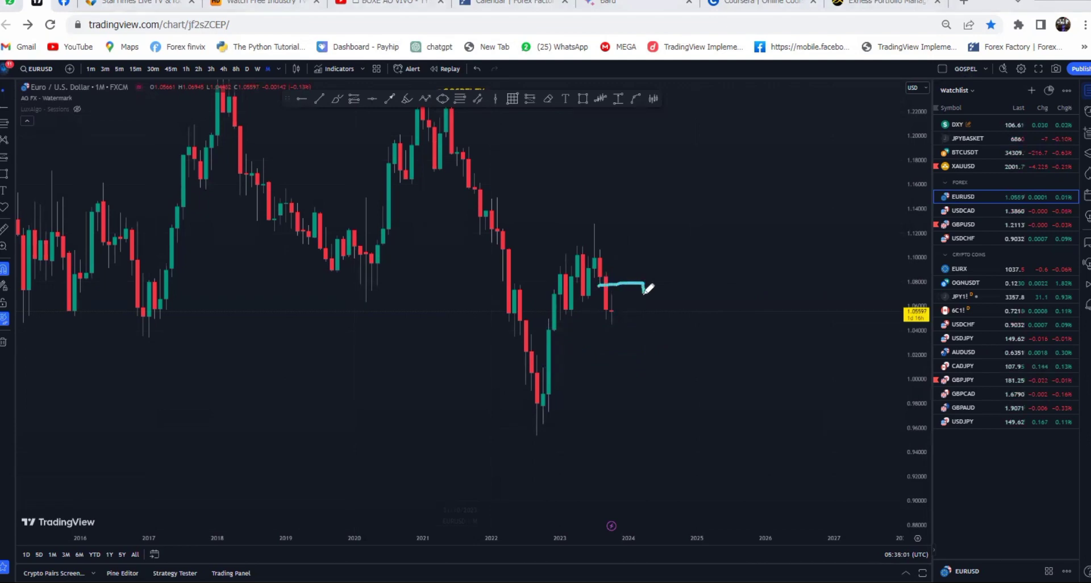
{"action": "mouse_move", "coordinate": [645, 292]}
{"action": "left_mouse_down"}
{"action": "mouse_move", "coordinate": [603, 295]}
{"action": "mouse_move", "coordinate": [598, 286]}
{"action": "left_mouse_up"}
Switch to the weekly timeframe, circle the decline from the July high and mark the broken swing low at about 1.0650
{"action": "left_click", "coordinate": [257, 68]}
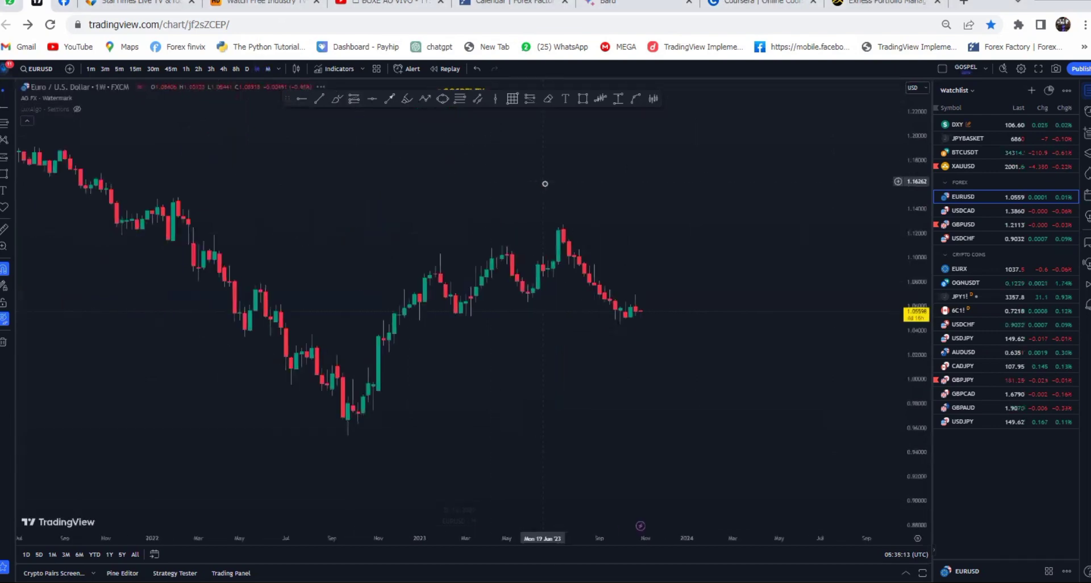
{"action": "scroll", "coordinate": [782, 173], "scroll_direction": "up", "scroll_amount": 5}
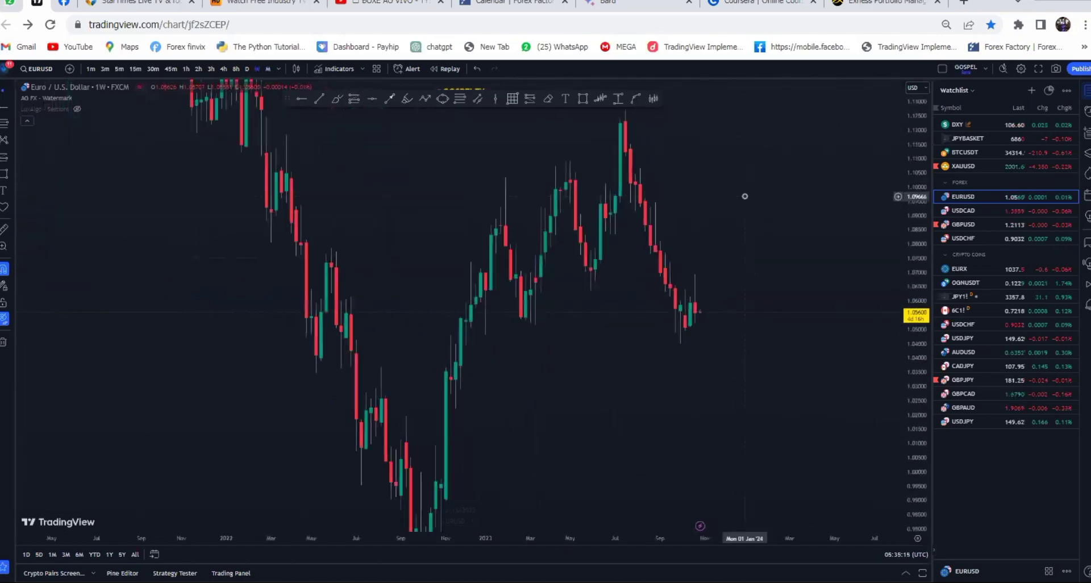
{"action": "left_click_drag", "start_coordinate": [708, 240], "coordinate": [674, 271]}
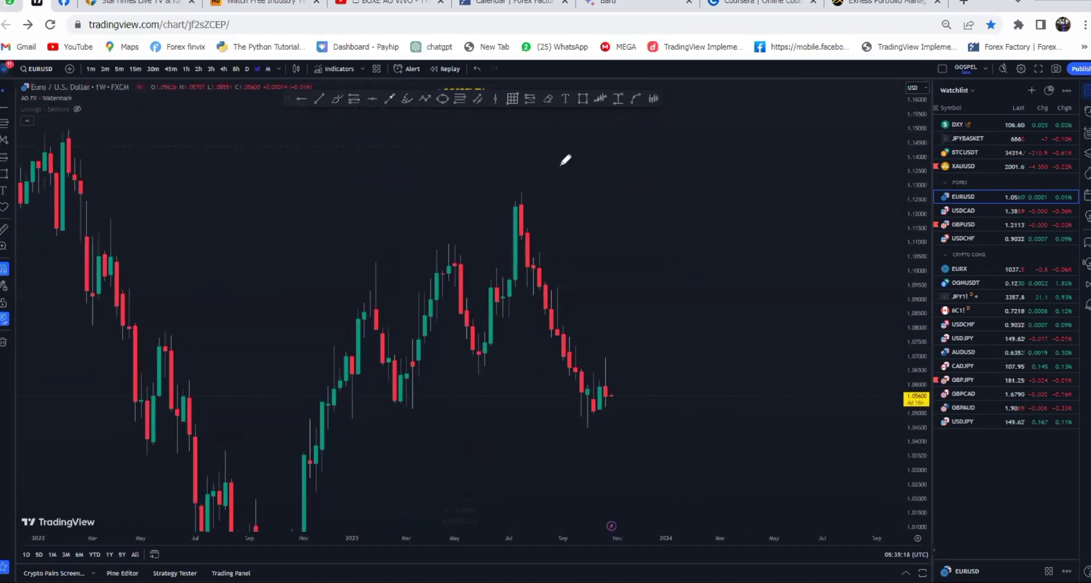
{"action": "left_click_drag", "start_coordinate": [520, 237], "coordinate": [578, 420]}
{"action": "left_click_drag", "start_coordinate": [546, 172], "coordinate": [530, 317]}
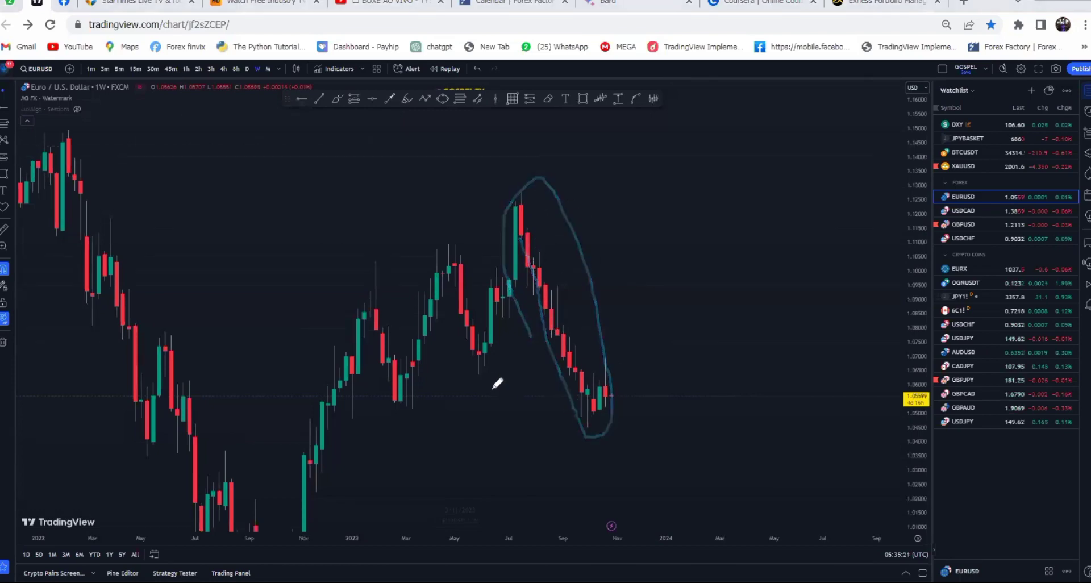
{"action": "left_click_drag", "start_coordinate": [477, 370], "coordinate": [566, 367]}
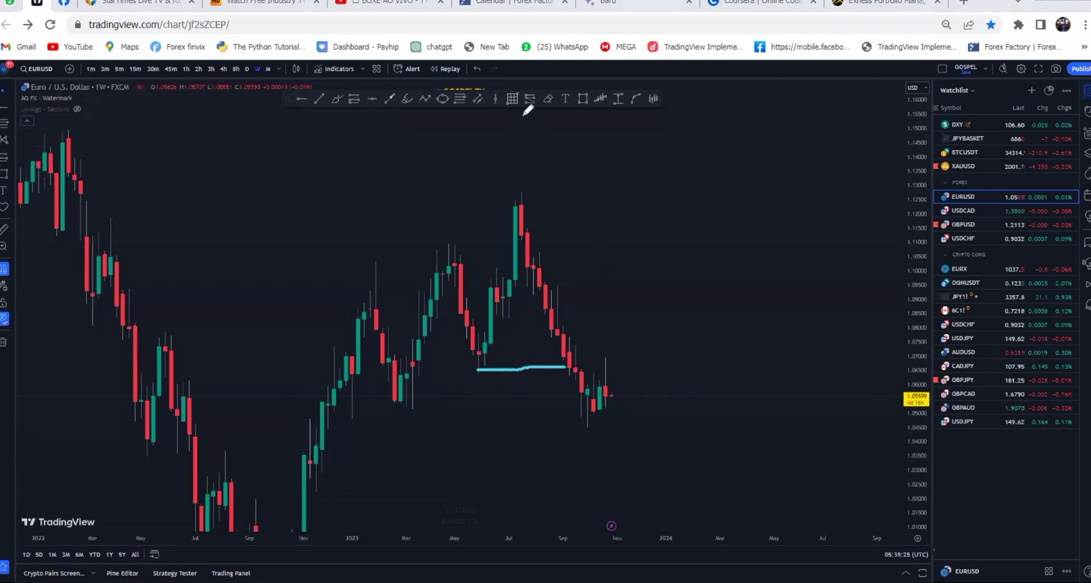
Draw a Fibonacci retracement over the weekly decline, from the July high at 1.12757 to the low at 1.04471
{"action": "left_click", "coordinate": [459, 96]}
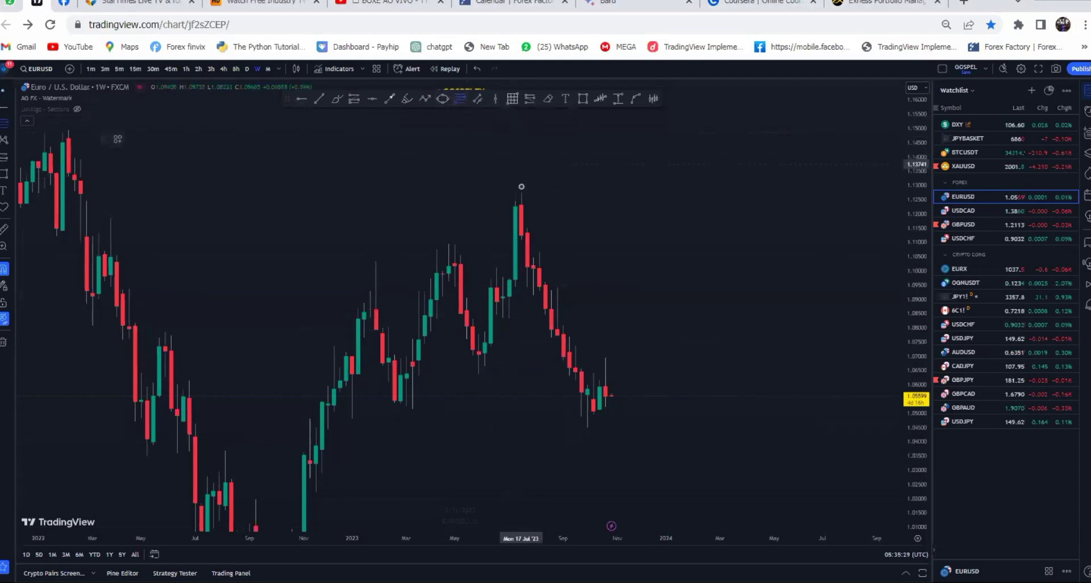
{"action": "left_click", "coordinate": [521, 193]}
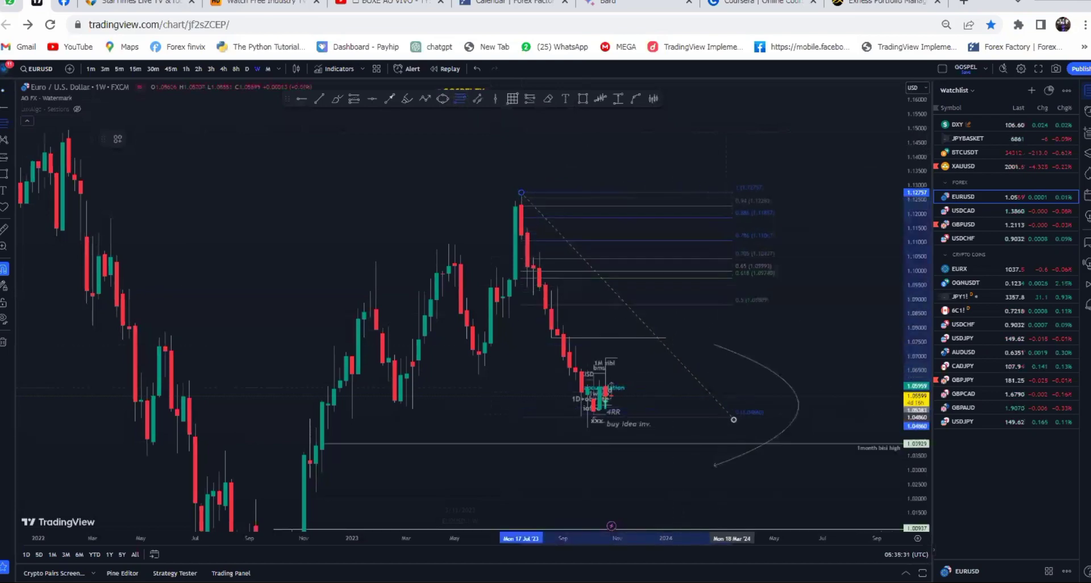
{"action": "left_click", "coordinate": [739, 426]}
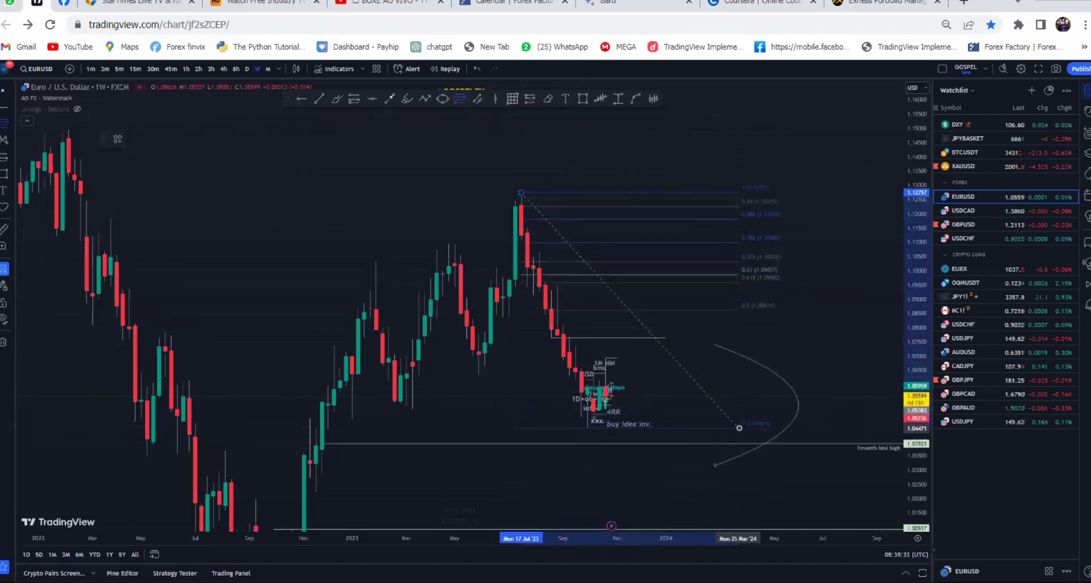
Draw a green rectangle over the upper retracement levels, from the July decline past the latest candles, between about 1.112 and 1.091
{"action": "left_click", "coordinate": [581, 98]}
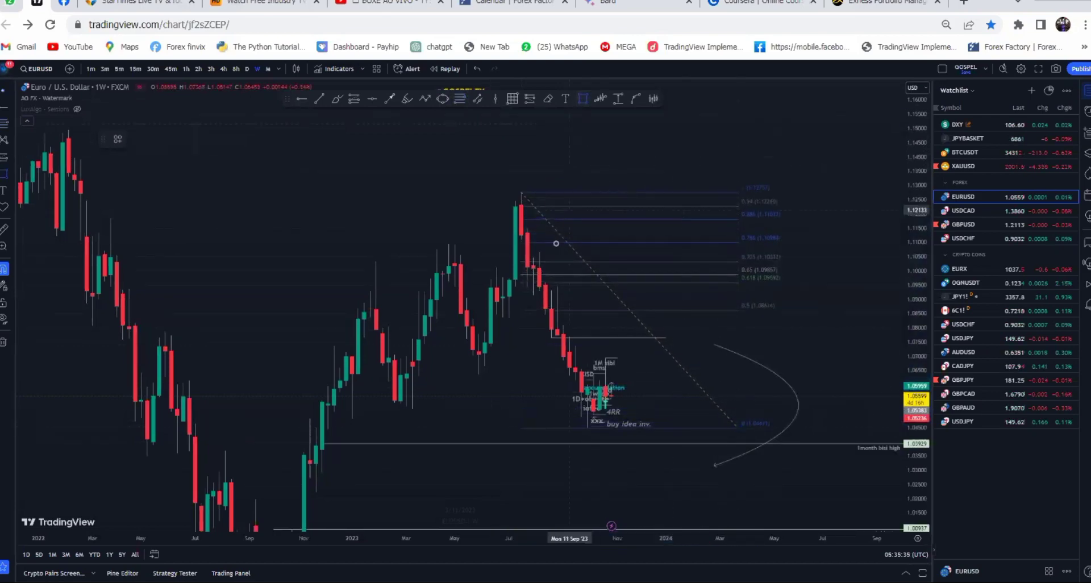
{"action": "left_click_drag", "start_coordinate": [521, 235], "coordinate": [779, 296]}
{"action": "left_click", "coordinate": [826, 256]}
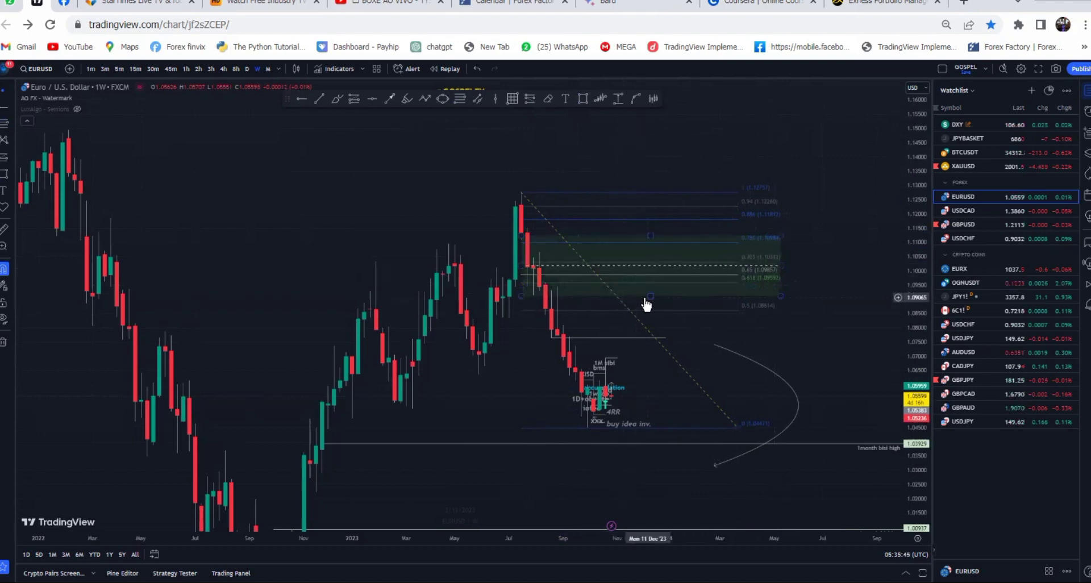
{"action": "left_click_drag", "start_coordinate": [690, 332], "coordinate": [680, 284]}
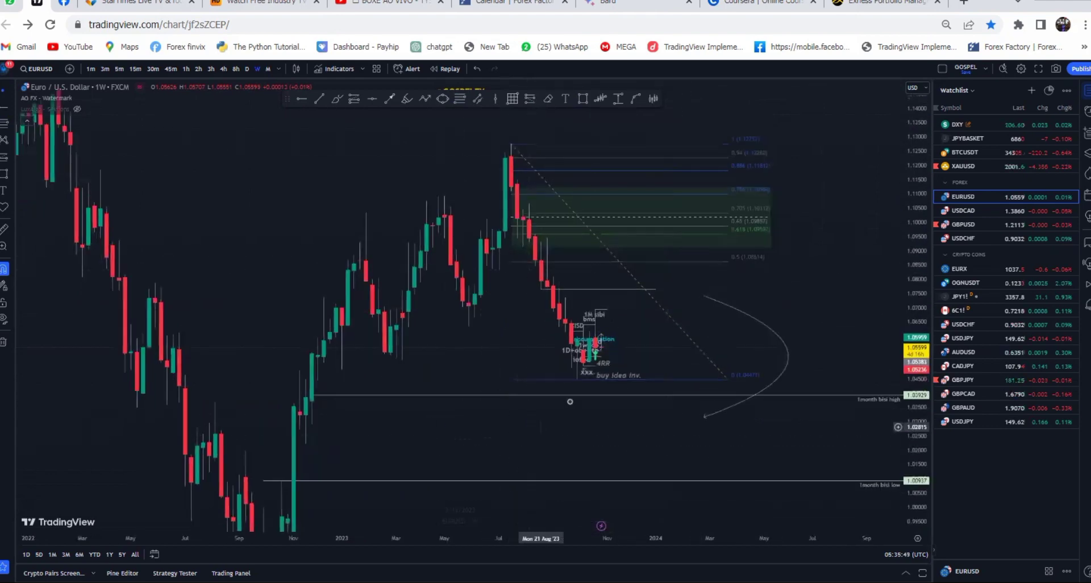
Check the weekly DXY chart for comparison and return to the weekly EURUSD chart
{"action": "left_click", "coordinate": [990, 128]}
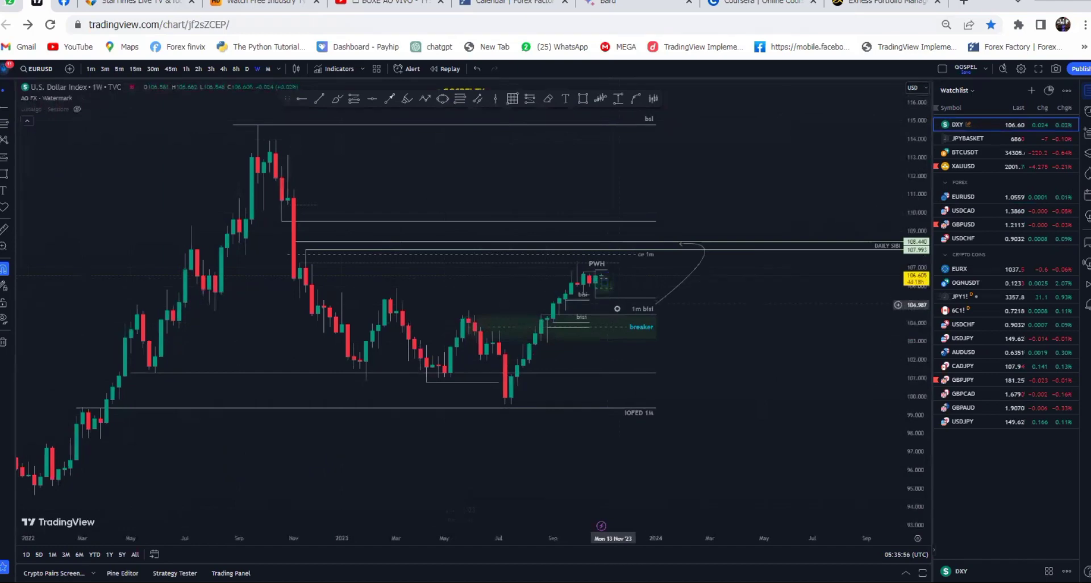
{"action": "left_click", "coordinate": [961, 197]}
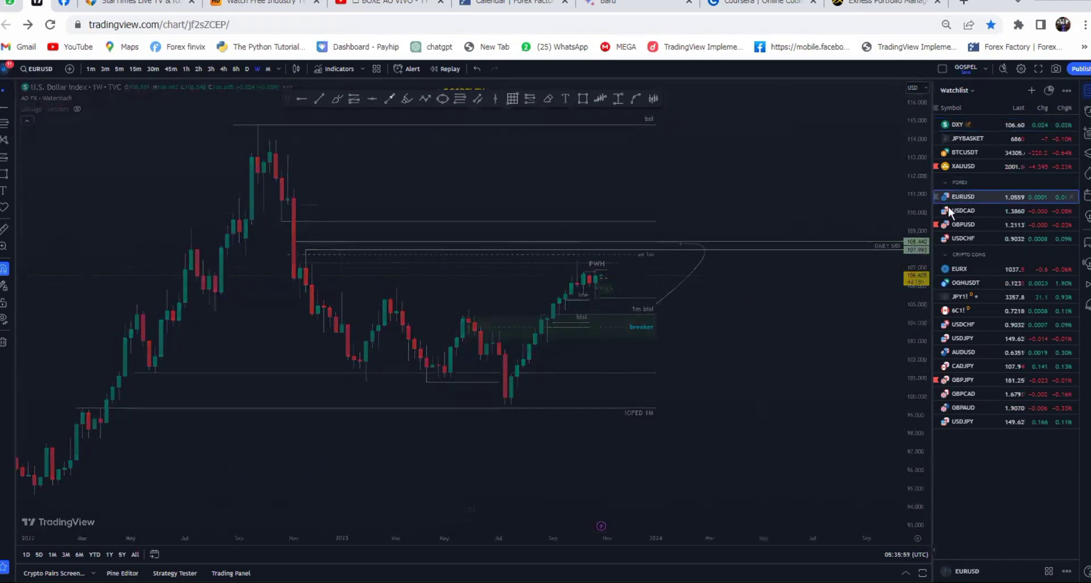
{"action": "scroll", "coordinate": [668, 258], "scroll_direction": "down", "scroll_amount": 2}
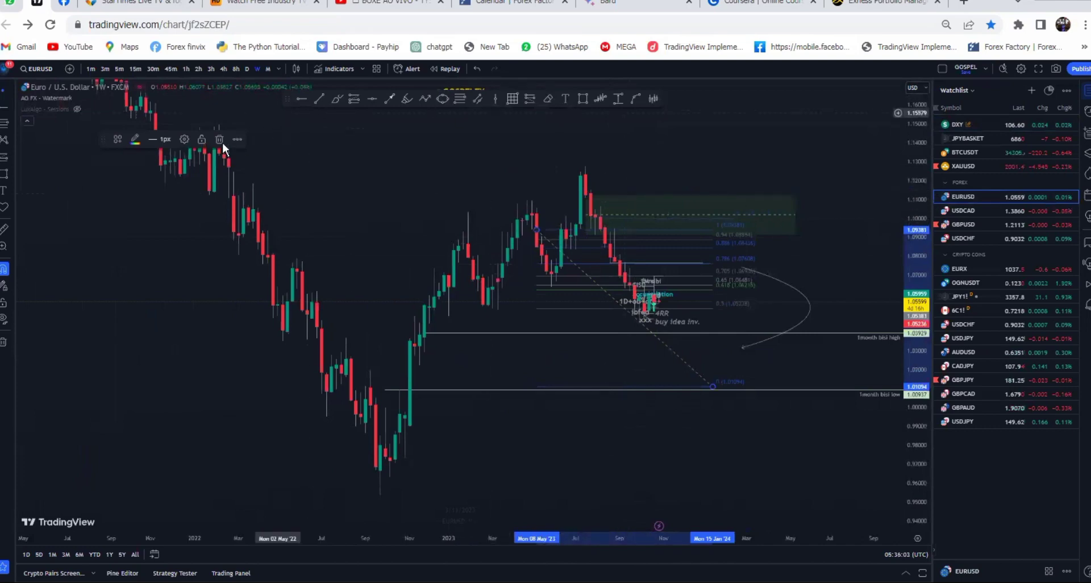
Delete the Fibonacci retracement and move the green rectangle down to span 1.08506 to 1.06374
{"action": "left_click", "coordinate": [219, 139]}
{"action": "left_click_drag", "start_coordinate": [644, 200], "coordinate": [609, 243]}
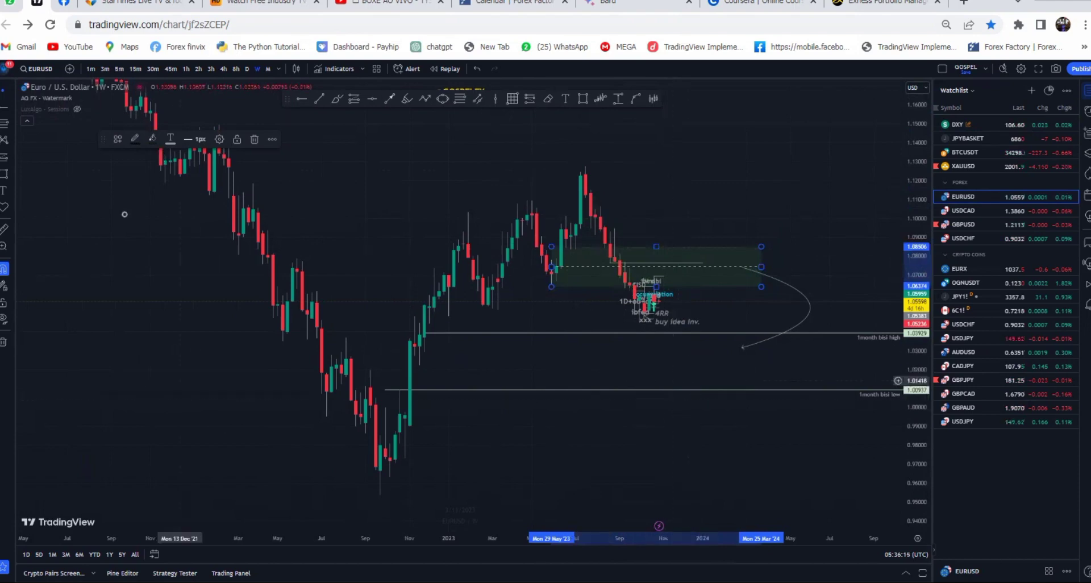
Hide all drawings, mark a level at about 1.0550 on the latest weekly candles and sketch a projected rise to about 1.0800
{"action": "left_click", "coordinate": [4, 319]}
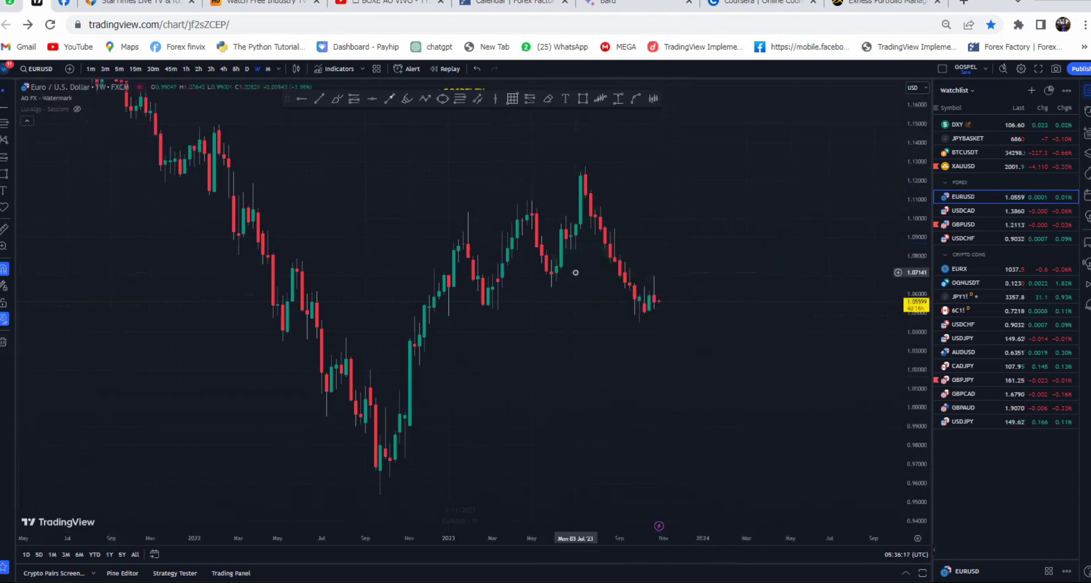
{"action": "scroll", "coordinate": [577, 272], "scroll_direction": "up", "scroll_amount": 4}
{"action": "scroll", "coordinate": [879, 255], "scroll_direction": "up", "scroll_amount": 5}
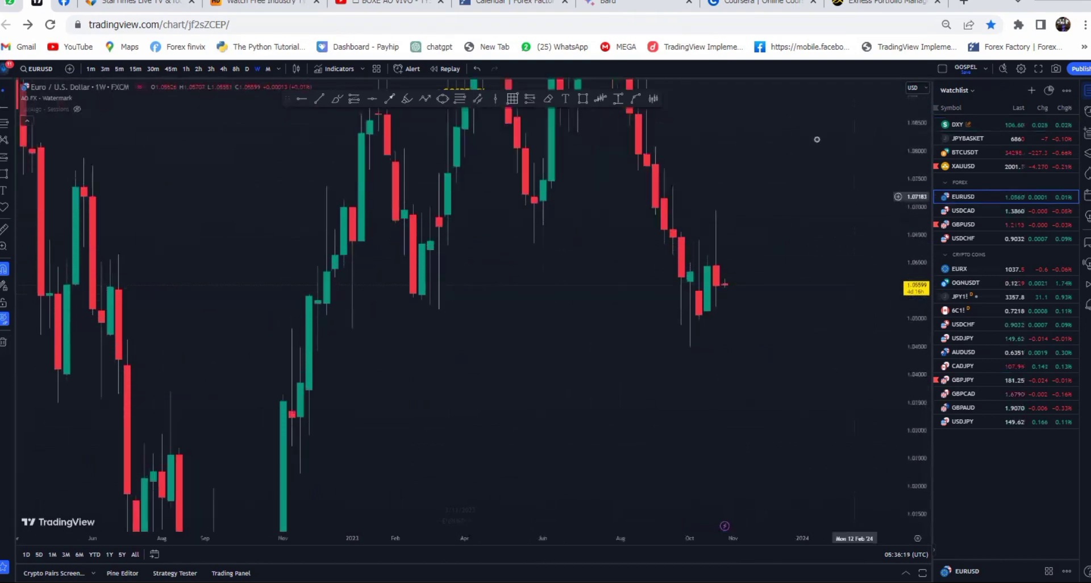
{"action": "scroll", "coordinate": [682, 250], "scroll_direction": "up", "scroll_amount": 2}
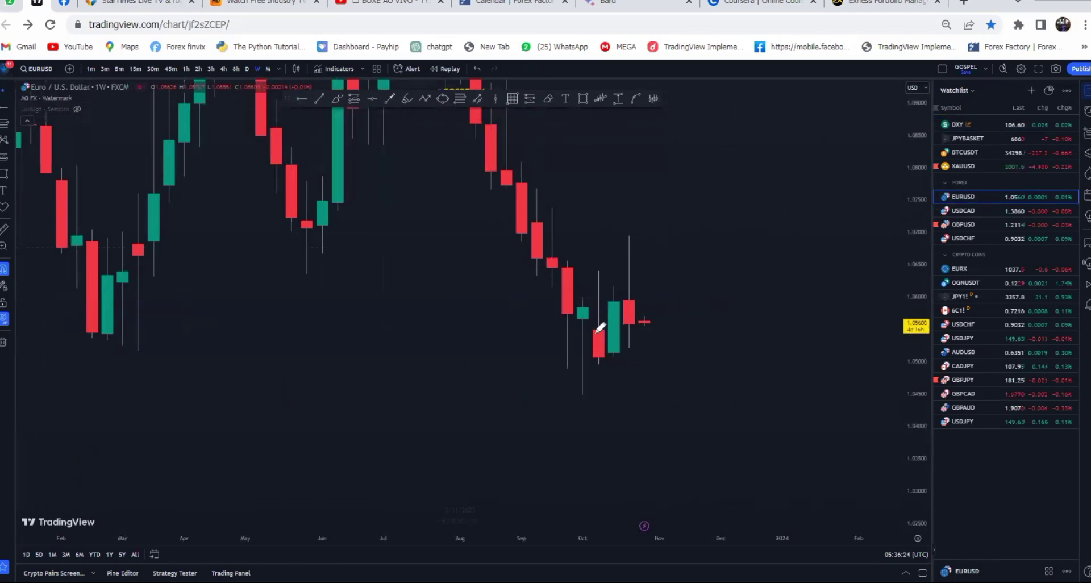
{"action": "left_click_drag", "start_coordinate": [598, 330], "coordinate": [638, 329]}
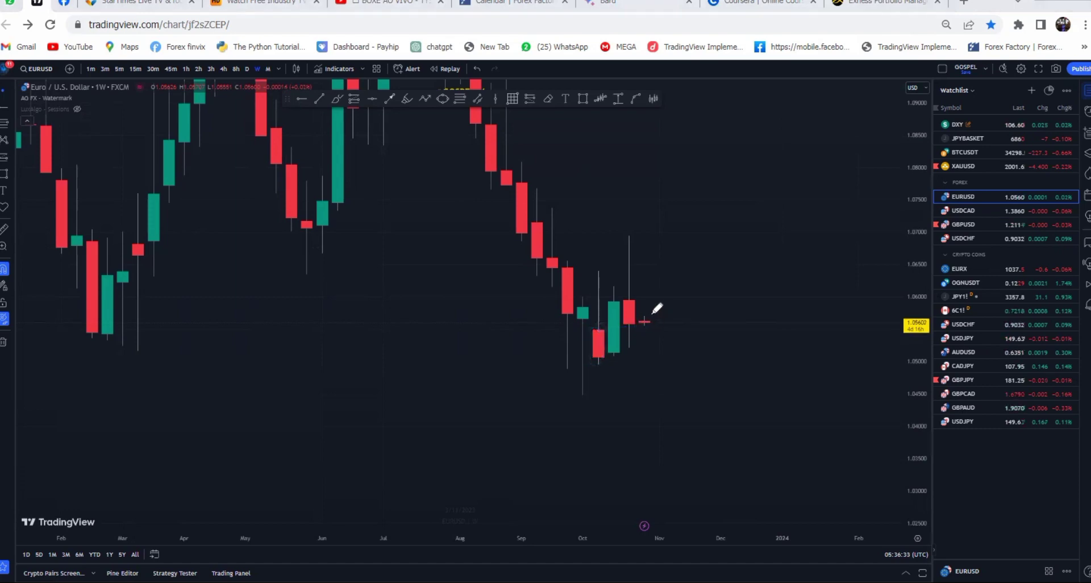
{"action": "mouse_move", "coordinate": [652, 313]}
{"action": "left_mouse_down"}
{"action": "mouse_move", "coordinate": [637, 315]}
{"action": "mouse_move", "coordinate": [657, 322]}
{"action": "left_mouse_up"}
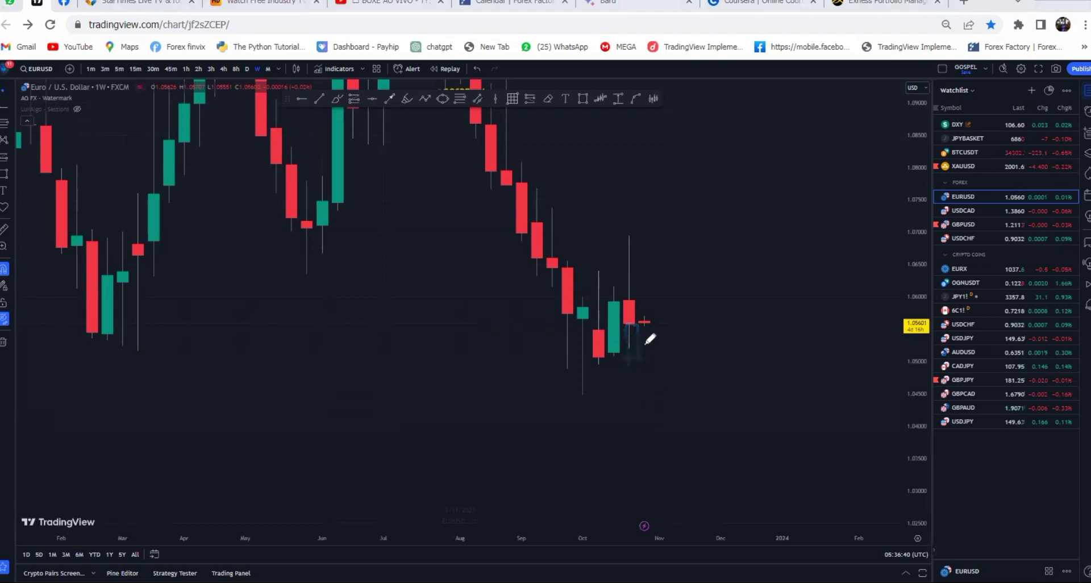
{"action": "left_click_drag", "start_coordinate": [640, 320], "coordinate": [678, 169]}
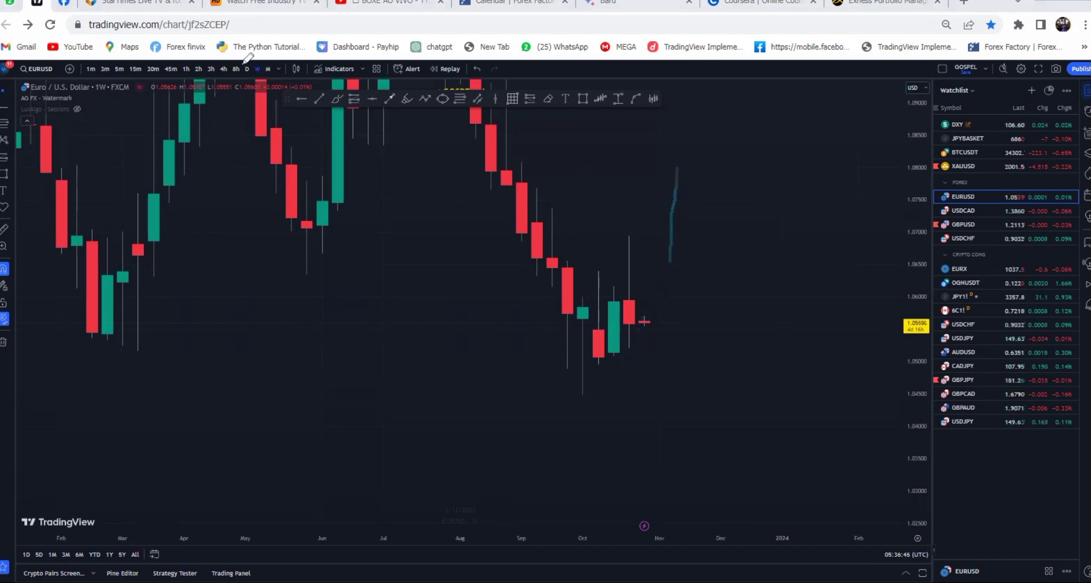
Switch EURUSD to the daily timeframe and highlight the October highs at about 1.0618 and 1.0636 and the low level near 1.0530
{"action": "left_click", "coordinate": [247, 68]}
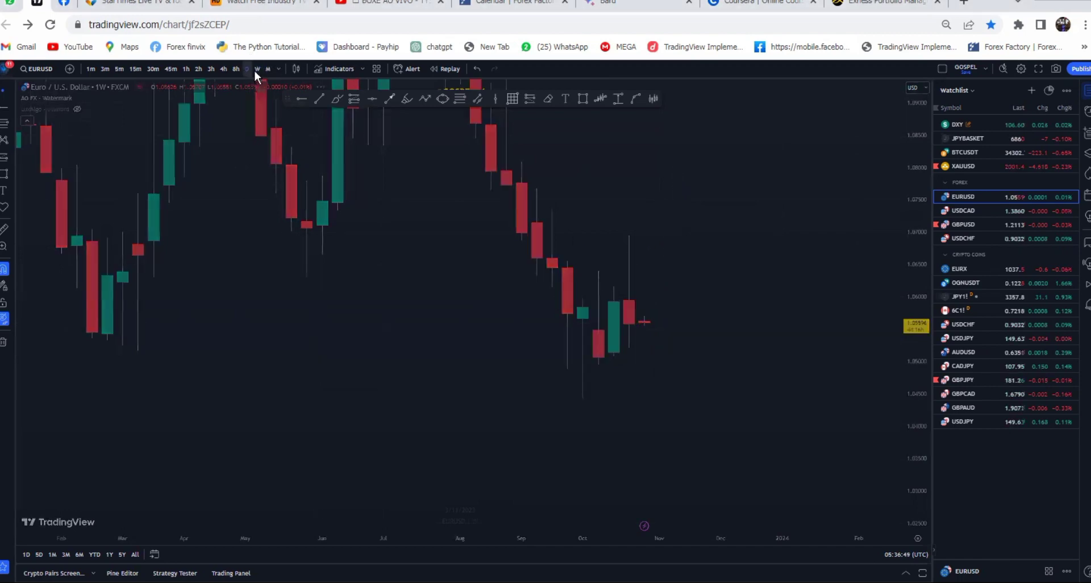
{"action": "scroll", "coordinate": [679, 227], "scroll_direction": "down", "scroll_amount": 7}
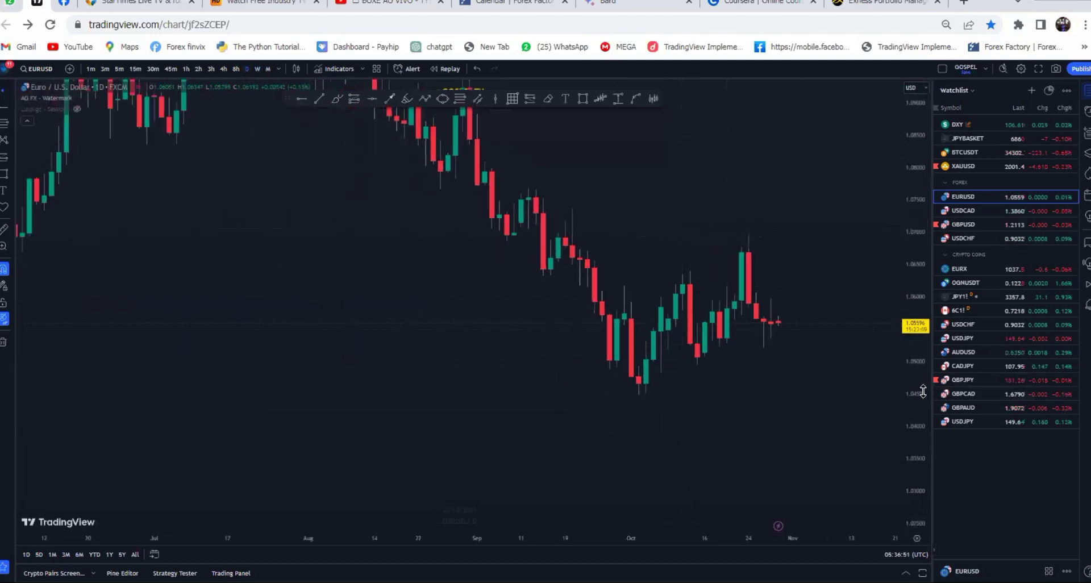
{"action": "left_click_drag", "start_coordinate": [923, 391], "coordinate": [588, 216]}
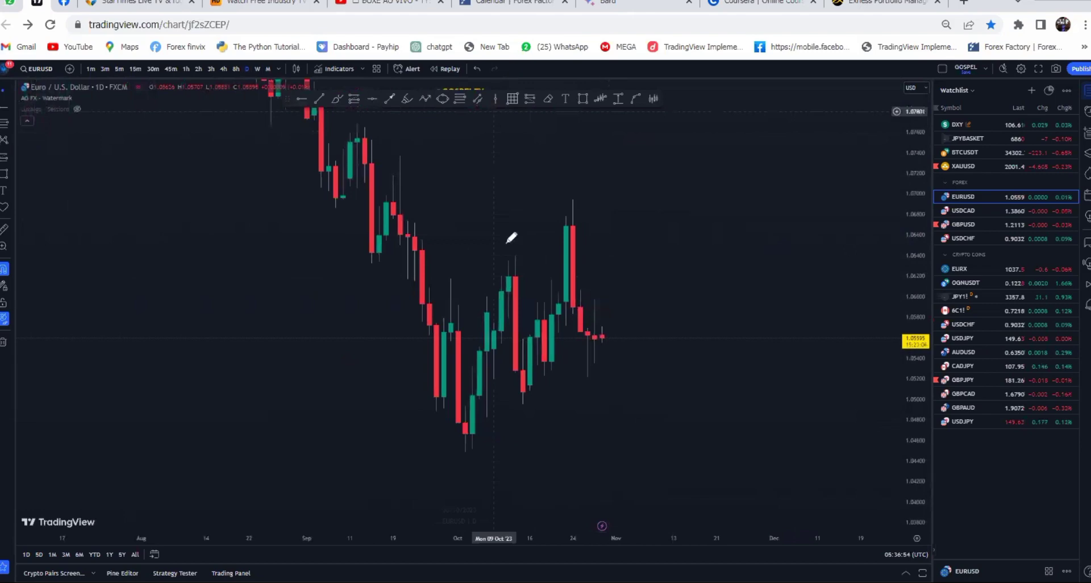
{"action": "left_click_drag", "start_coordinate": [448, 279], "coordinate": [498, 278]}
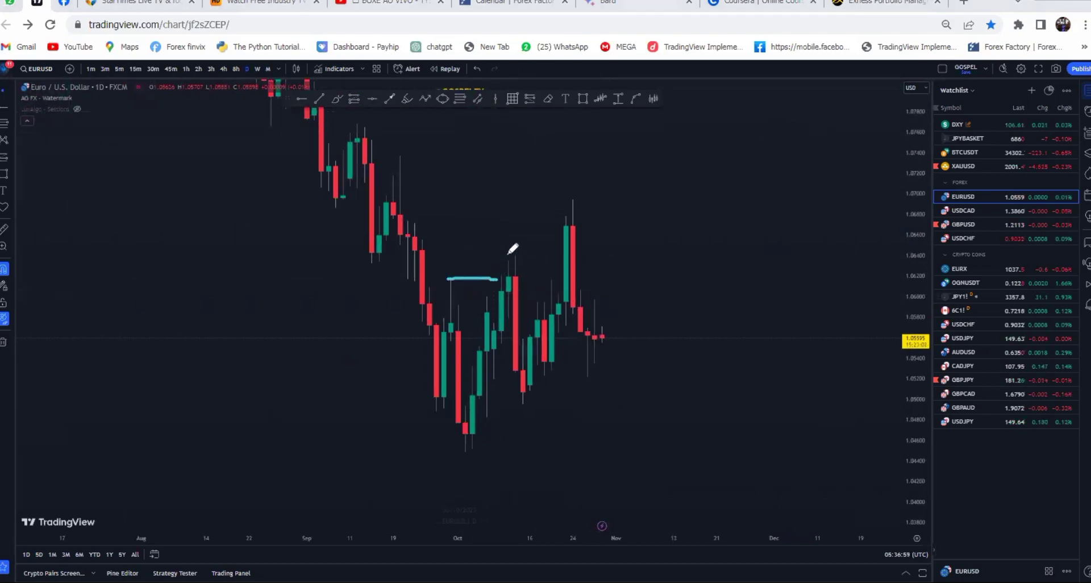
{"action": "left_click_drag", "start_coordinate": [555, 256], "coordinate": [559, 257]}
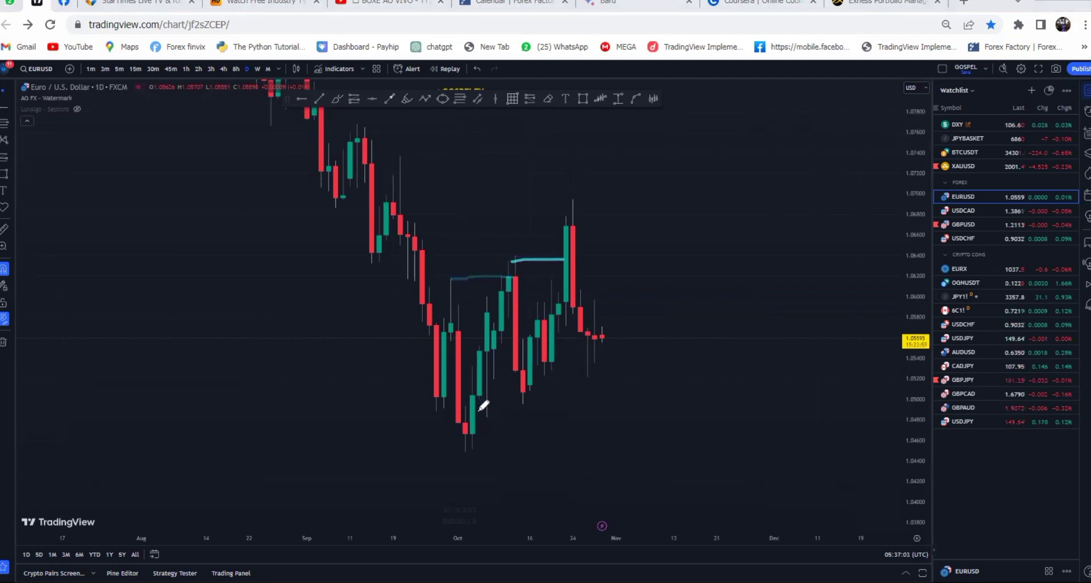
{"action": "mouse_move", "coordinate": [471, 400]}
{"action": "left_mouse_down"}
{"action": "mouse_move", "coordinate": [532, 399]}
{"action": "mouse_move", "coordinate": [475, 397]}
{"action": "left_mouse_up"}
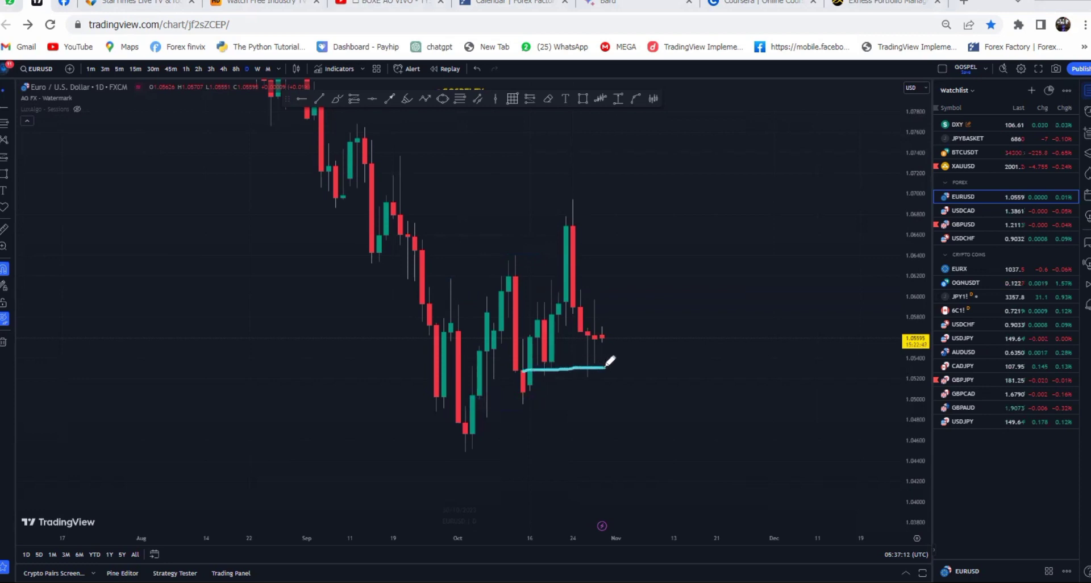
Sketch a projected rise from the latest daily EURUSD candle to about 1.0800
{"action": "mouse_move", "coordinate": [603, 316]}
{"action": "left_mouse_down"}
{"action": "mouse_move", "coordinate": [616, 326]}
{"action": "mouse_move", "coordinate": [587, 339]}
{"action": "mouse_move", "coordinate": [592, 326]}
{"action": "mouse_move", "coordinate": [604, 332]}
{"action": "mouse_move", "coordinate": [672, 101]}
{"action": "left_mouse_up"}
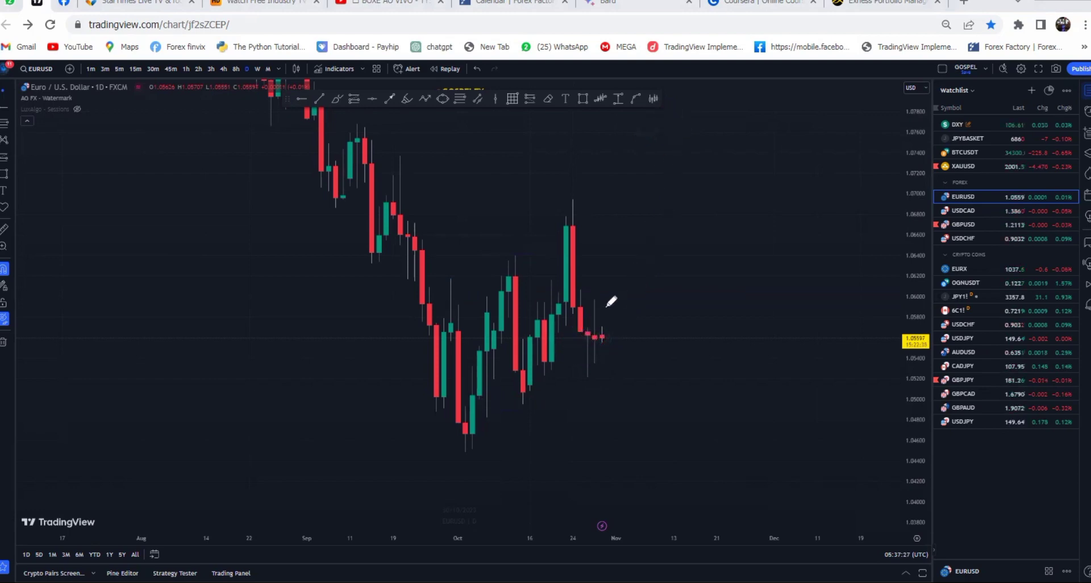
{"action": "left_click_drag", "start_coordinate": [599, 341], "coordinate": [693, 79]}
{"action": "mouse_move", "coordinate": [641, 128]}
{"action": "left_mouse_down"}
{"action": "mouse_move", "coordinate": [659, 142]}
{"action": "mouse_move", "coordinate": [639, 133]}
{"action": "mouse_move", "coordinate": [650, 133]}
{"action": "left_mouse_up"}
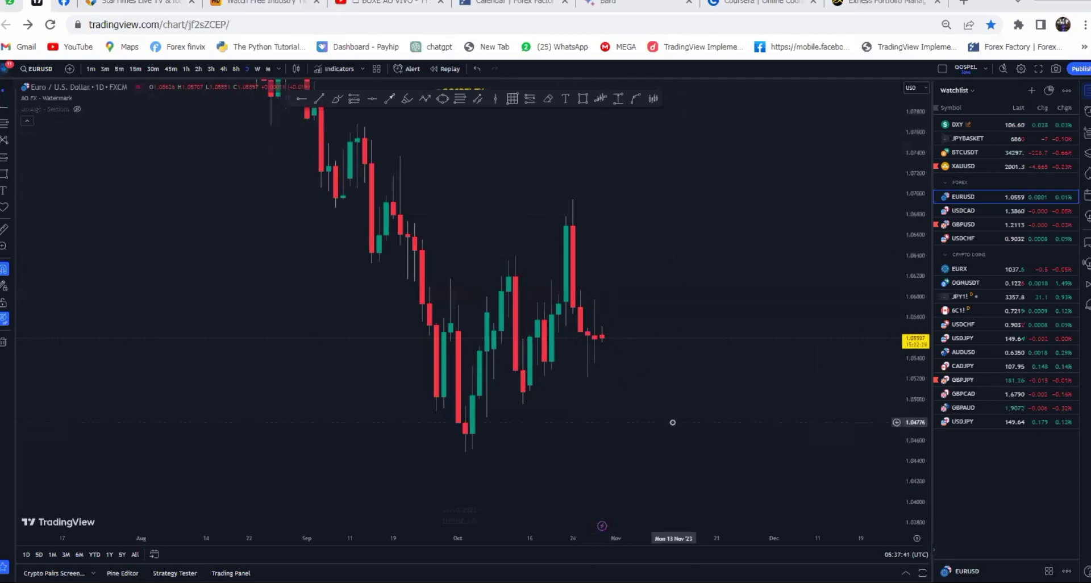
Show all drawings again and delete the accumulation, ob+ote and 4RR annotations around the latest EURUSD candles
{"action": "left_click_drag", "start_coordinate": [903, 156], "coordinate": [875, 355]}
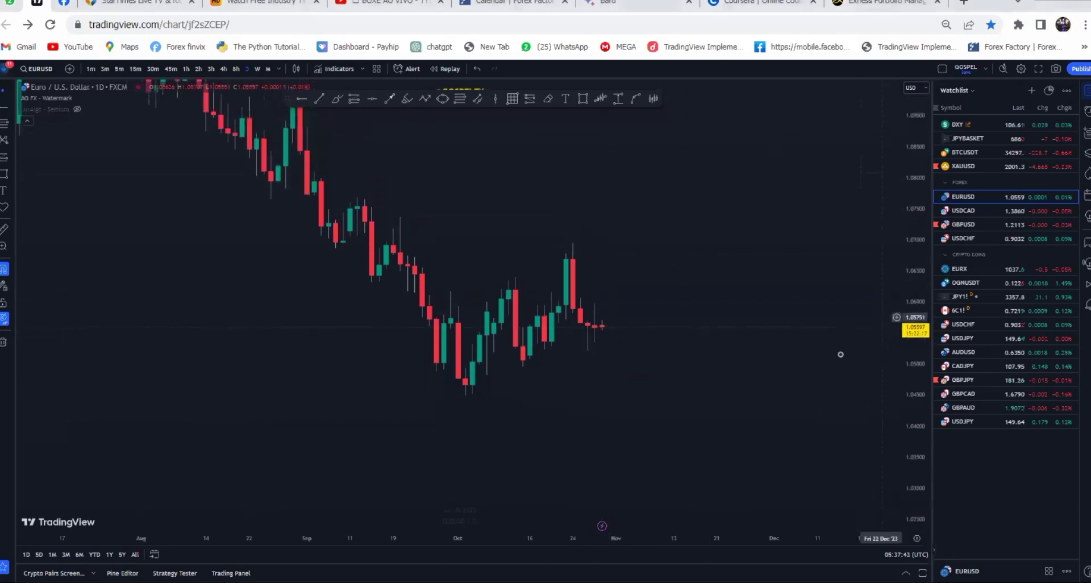
{"action": "left_click_drag", "start_coordinate": [712, 249], "coordinate": [696, 127]}
{"action": "left_click", "coordinate": [4, 318]}
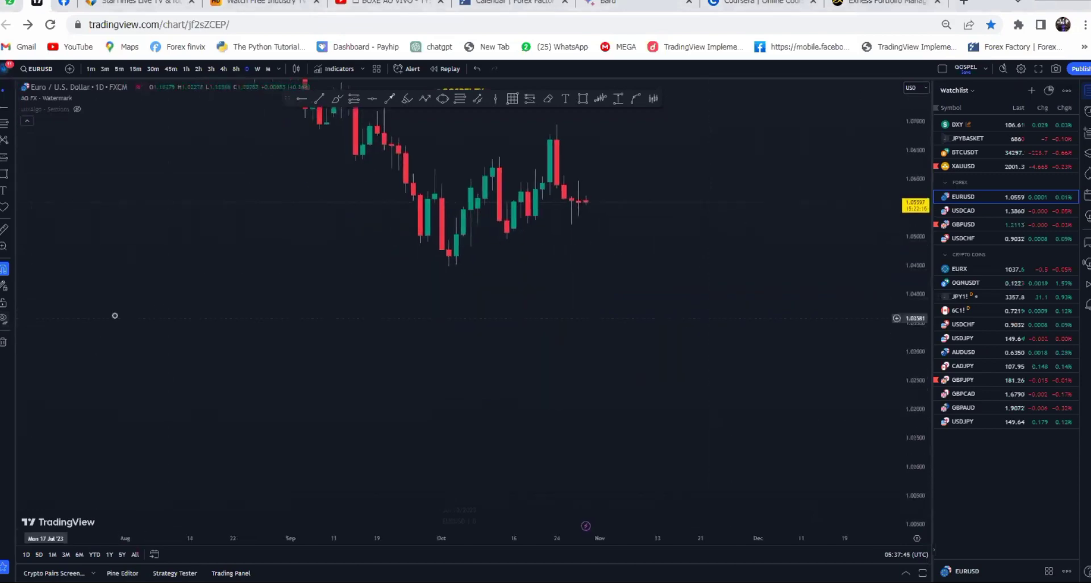
{"action": "scroll", "coordinate": [427, 319], "scroll_direction": "down", "scroll_amount": 5}
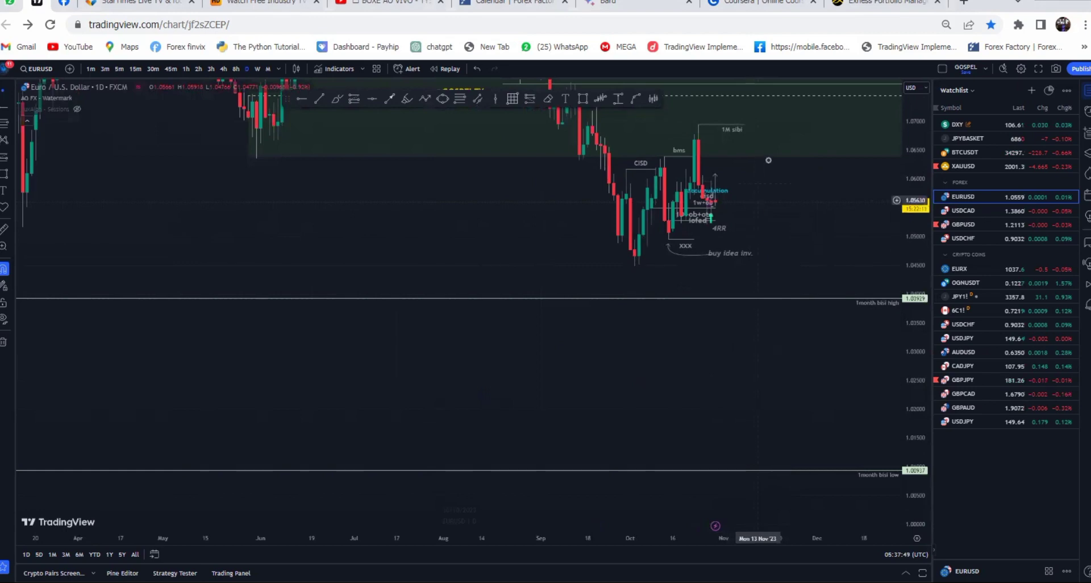
{"action": "key", "text": "alt+shift+r"}
{"action": "mouse_move", "coordinate": [737, 171]}
{"action": "left_mouse_down"}
{"action": "mouse_move", "coordinate": [649, 237]}
{"action": "mouse_move", "coordinate": [658, 229]}
{"action": "left_mouse_up"}
{"action": "left_click", "coordinate": [255, 141]}
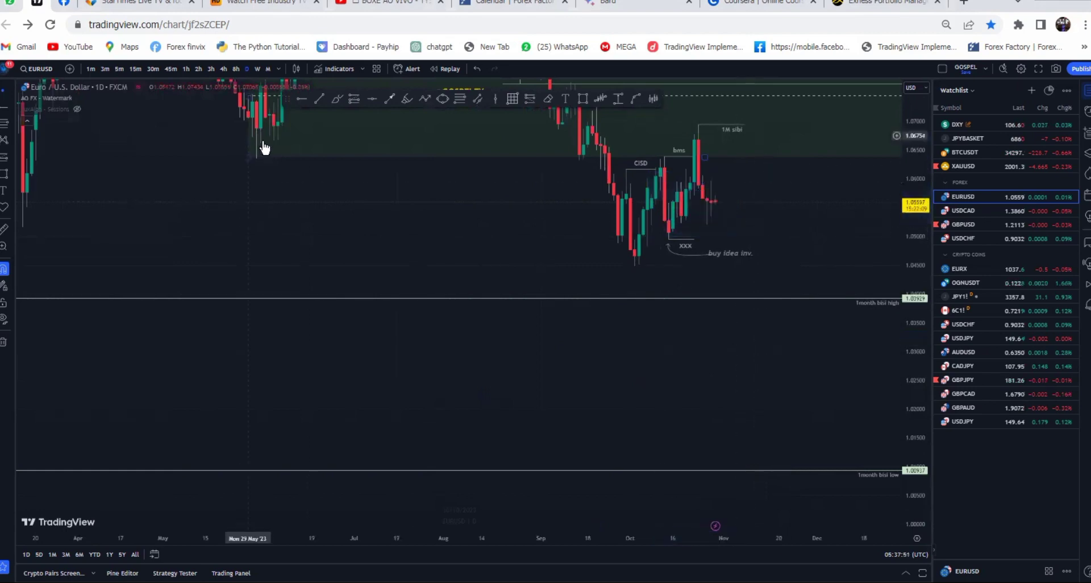
{"action": "scroll", "coordinate": [714, 268], "scroll_direction": "up", "scroll_amount": 4}
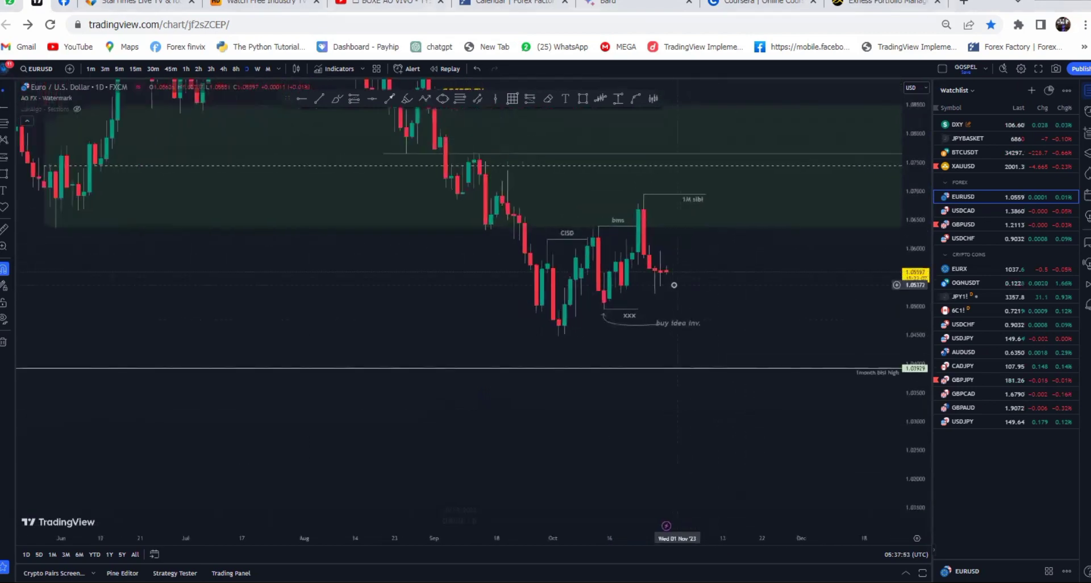
Move the XXX level to the 26 October low at about 1.0522 and reposition the "buy idea inv." label and its arrow beneath it
{"action": "mouse_move", "coordinate": [628, 312]}
{"action": "left_mouse_down"}
{"action": "mouse_move", "coordinate": [659, 288]}
{"action": "mouse_move", "coordinate": [712, 310]}
{"action": "mouse_move", "coordinate": [649, 327]}
{"action": "mouse_move", "coordinate": [653, 293]}
{"action": "left_mouse_up"}
{"action": "left_click", "coordinate": [663, 310]}
{"action": "left_click", "coordinate": [662, 324]}
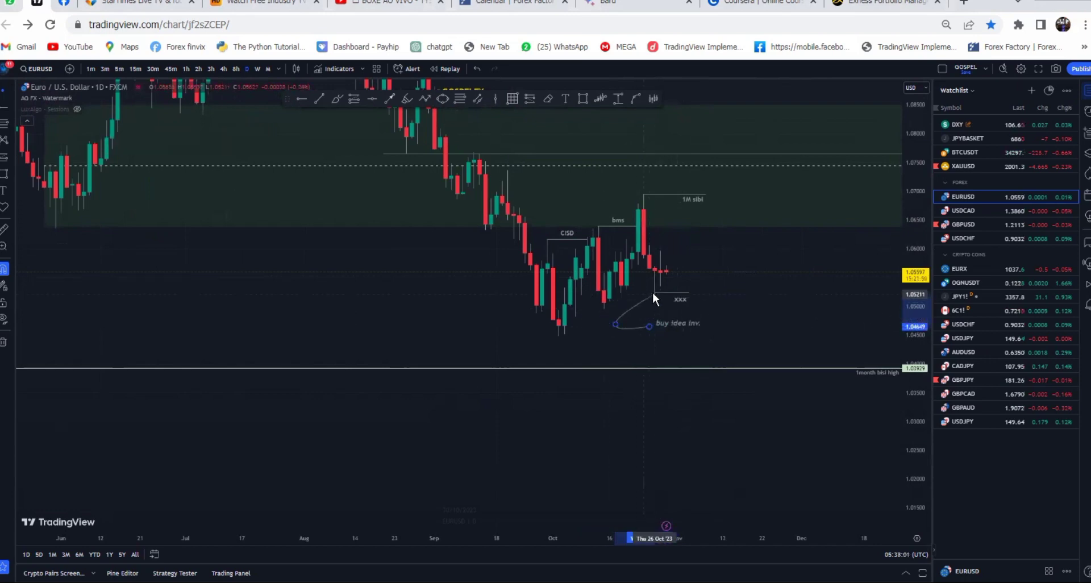
{"action": "left_click", "coordinate": [696, 294]}
{"action": "left_click_drag", "start_coordinate": [718, 304], "coordinate": [710, 348]}
{"action": "scroll", "coordinate": [686, 320], "scroll_direction": "up", "scroll_amount": 3}
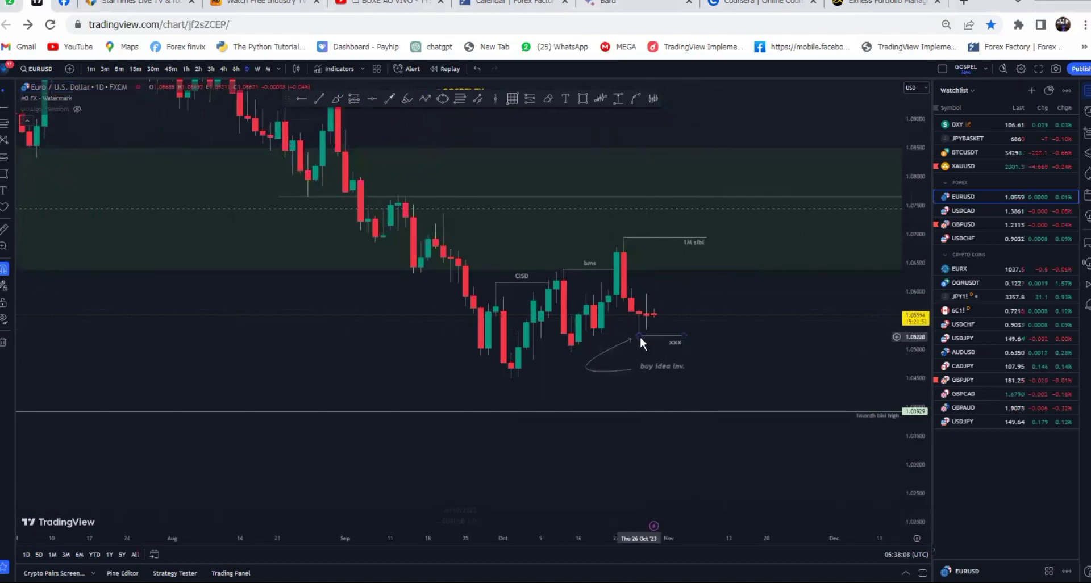
{"action": "left_click_drag", "start_coordinate": [682, 310], "coordinate": [677, 320]}
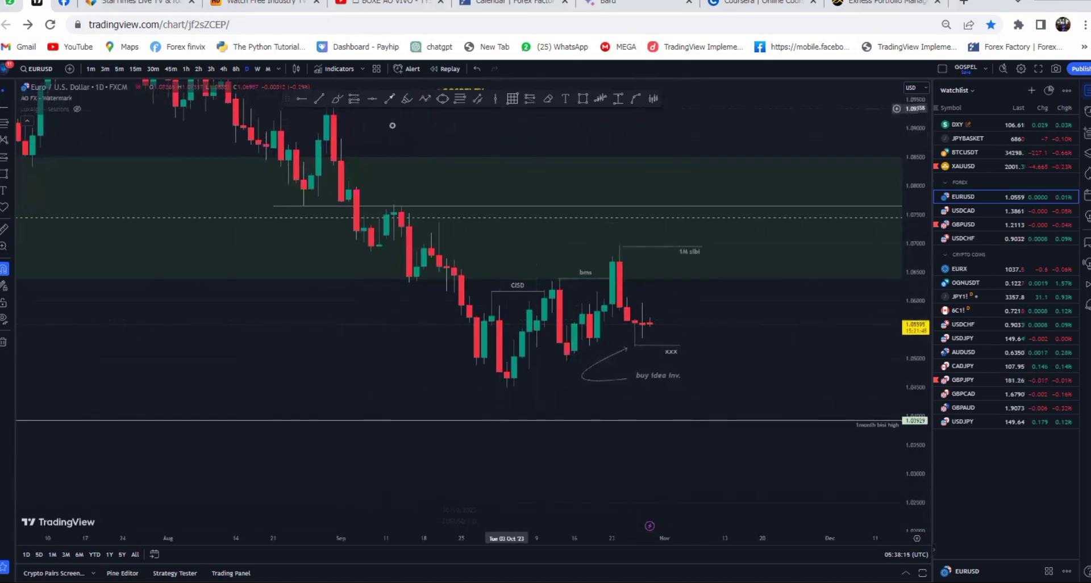
Brush a box and extended line at about 1.0840 from the early-September drop, and sketch a projected decline below the 1.03929 level
{"action": "left_click", "coordinate": [333, 98]}
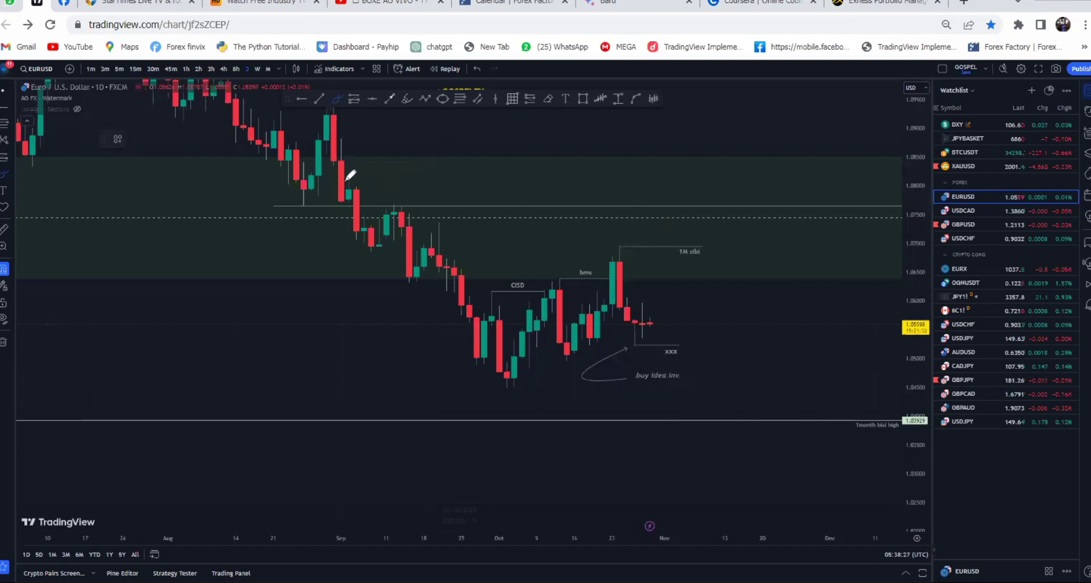
{"action": "mouse_move", "coordinate": [345, 180]}
{"action": "left_mouse_down"}
{"action": "mouse_move", "coordinate": [487, 159]}
{"action": "mouse_move", "coordinate": [714, 158]}
{"action": "left_mouse_up"}
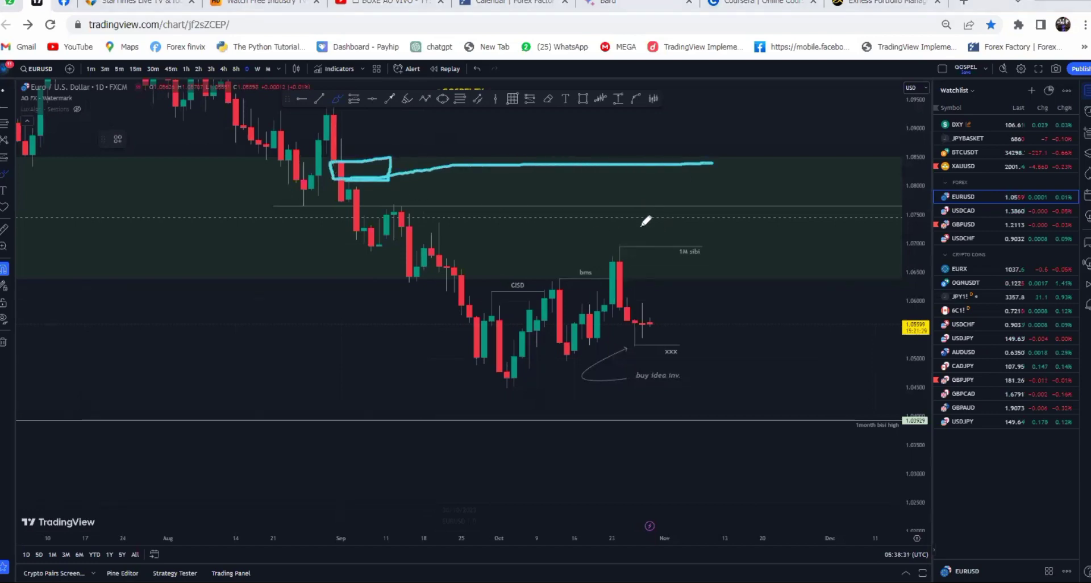
{"action": "mouse_move", "coordinate": [621, 243]}
{"action": "left_mouse_down"}
{"action": "mouse_move", "coordinate": [636, 241]}
{"action": "mouse_move", "coordinate": [613, 259]}
{"action": "mouse_move", "coordinate": [627, 245]}
{"action": "left_mouse_up"}
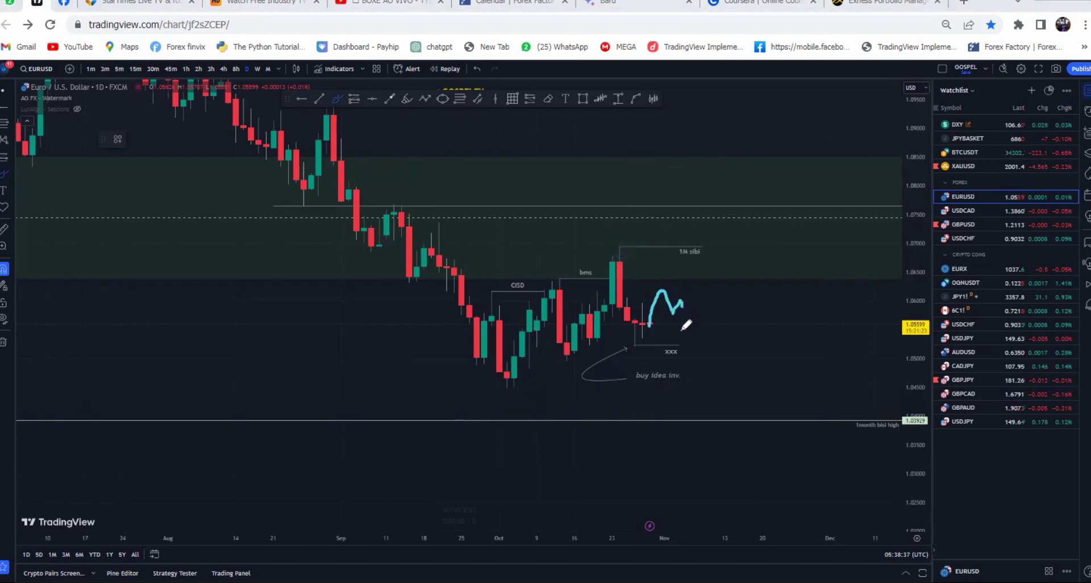
{"action": "left_click_drag", "start_coordinate": [721, 377], "coordinate": [720, 437]}
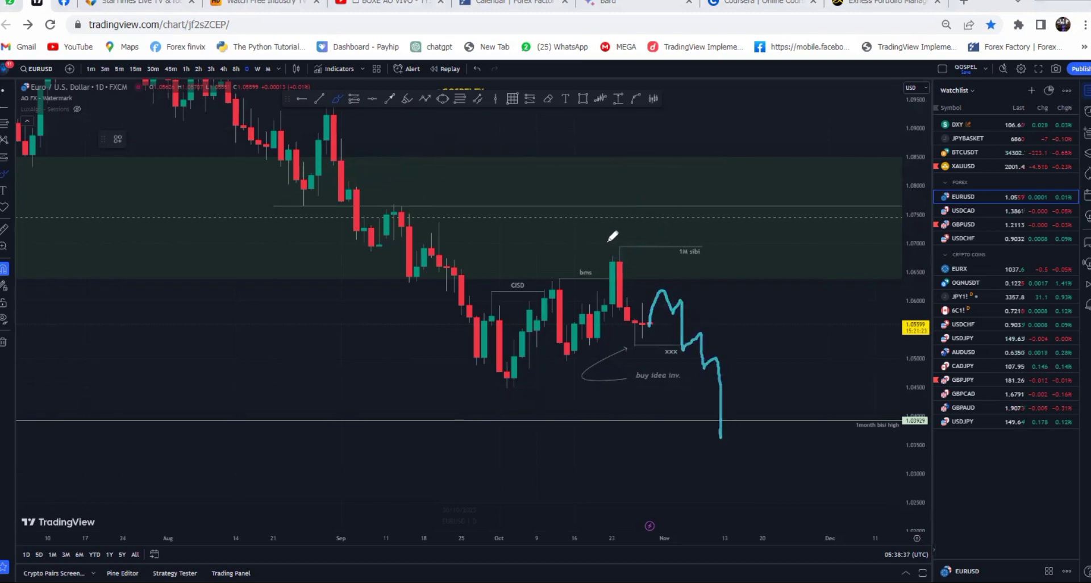
Circle the high at the 1M sibi level, underline the XXX low and sketch a projected zigzag rise to about 1.0760
{"action": "mouse_move", "coordinate": [614, 239]}
{"action": "left_mouse_down"}
{"action": "mouse_move", "coordinate": [637, 242]}
{"action": "mouse_move", "coordinate": [620, 239]}
{"action": "left_mouse_up"}
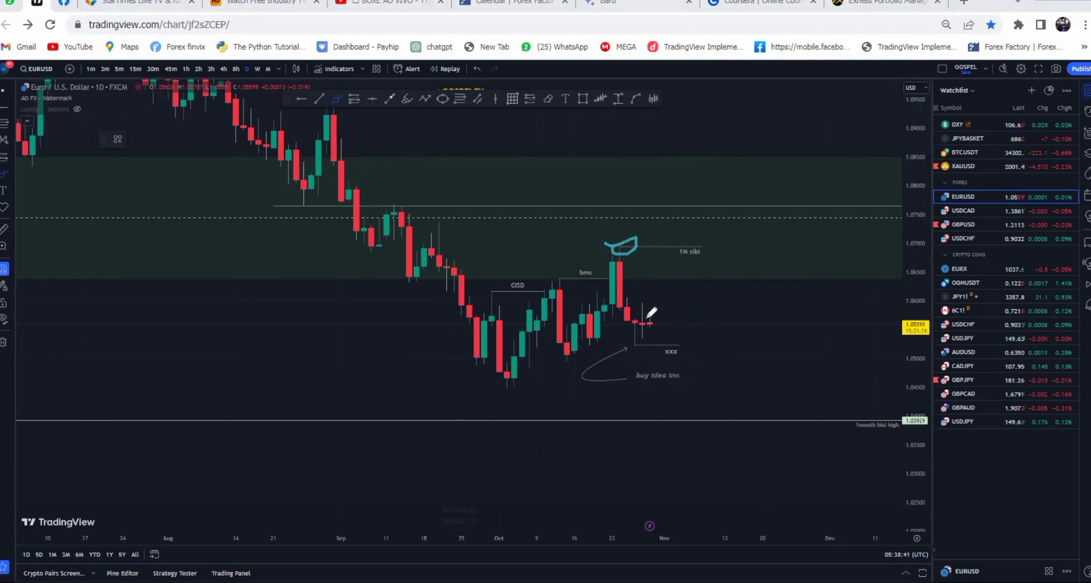
{"action": "mouse_move", "coordinate": [629, 347]}
{"action": "left_mouse_down"}
{"action": "mouse_move", "coordinate": [653, 346]}
{"action": "mouse_move", "coordinate": [713, 210]}
{"action": "left_mouse_up"}
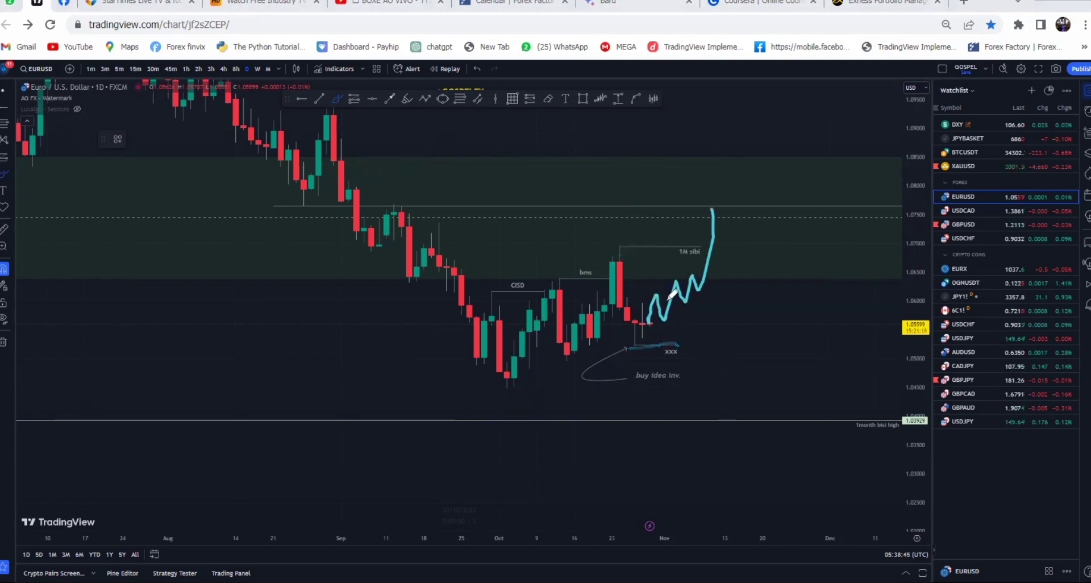
{"action": "left_click_drag", "start_coordinate": [649, 320], "coordinate": [650, 359]}
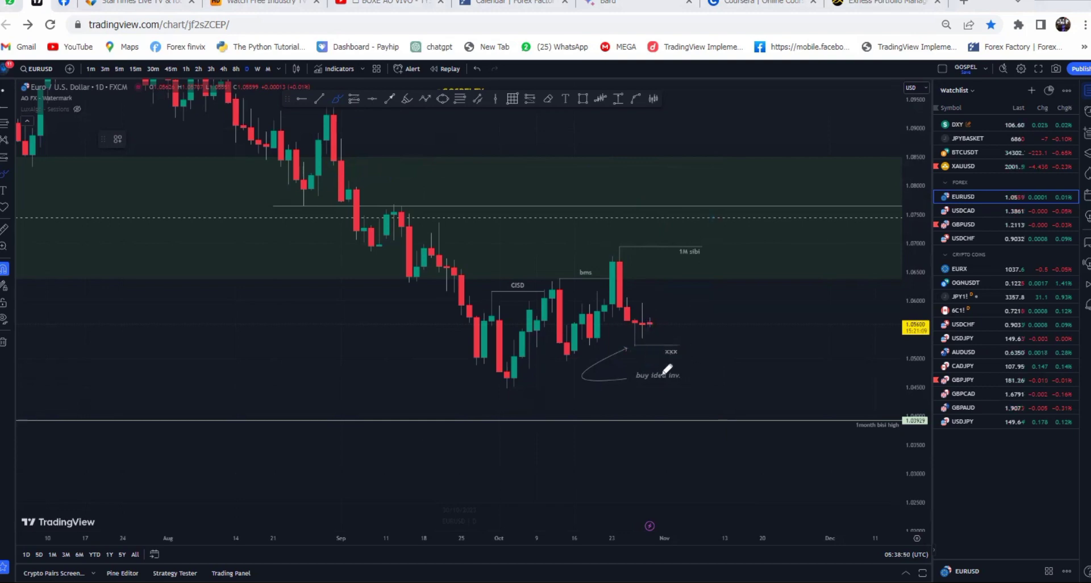
Switch the chart to GBPUSD and review its daily candles and marked levels down to the sell stops line
{"action": "scroll", "coordinate": [703, 369], "scroll_direction": "down", "scroll_amount": 5}
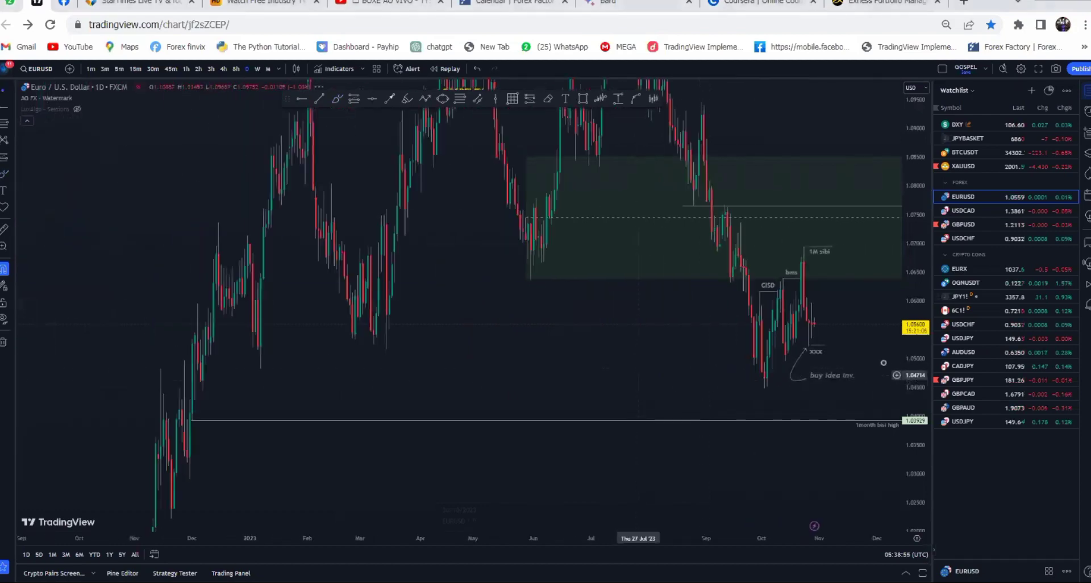
{"action": "scroll", "coordinate": [847, 318], "scroll_direction": "up", "scroll_amount": 2}
{"action": "key", "text": "Down"}
{"action": "key", "text": "Down"}
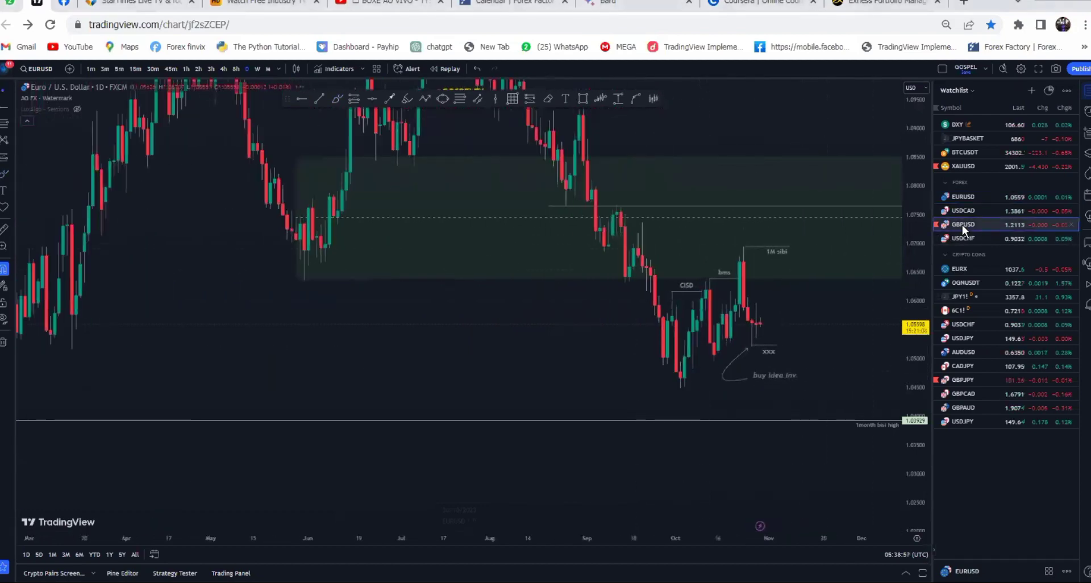
{"action": "scroll", "coordinate": [784, 358], "scroll_direction": "up", "scroll_amount": 2}
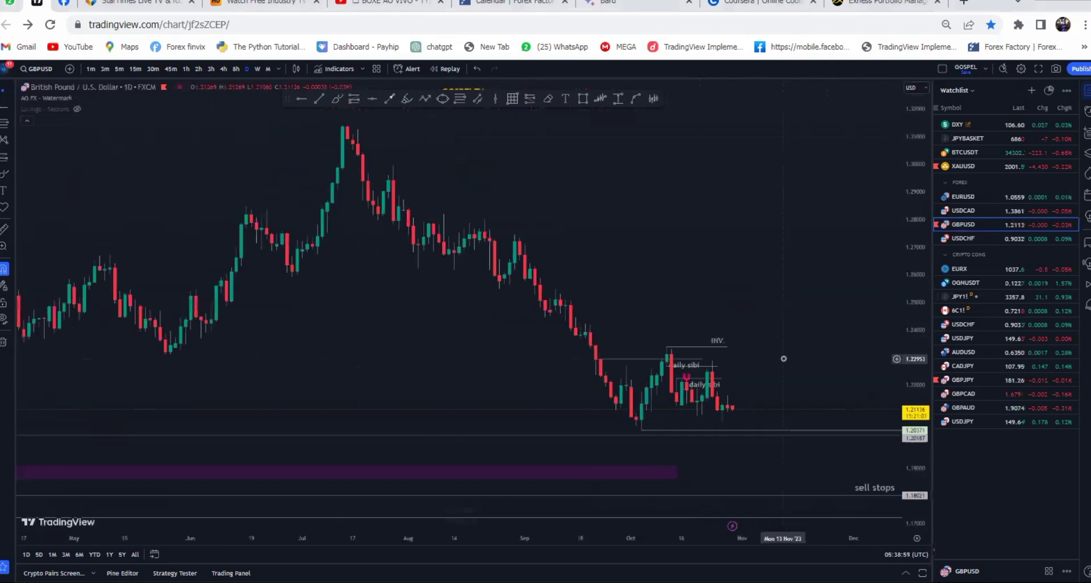
{"action": "scroll", "coordinate": [790, 360], "scroll_direction": "down", "scroll_amount": 4}
{"action": "left_click_drag", "start_coordinate": [801, 352], "coordinate": [765, 303]}
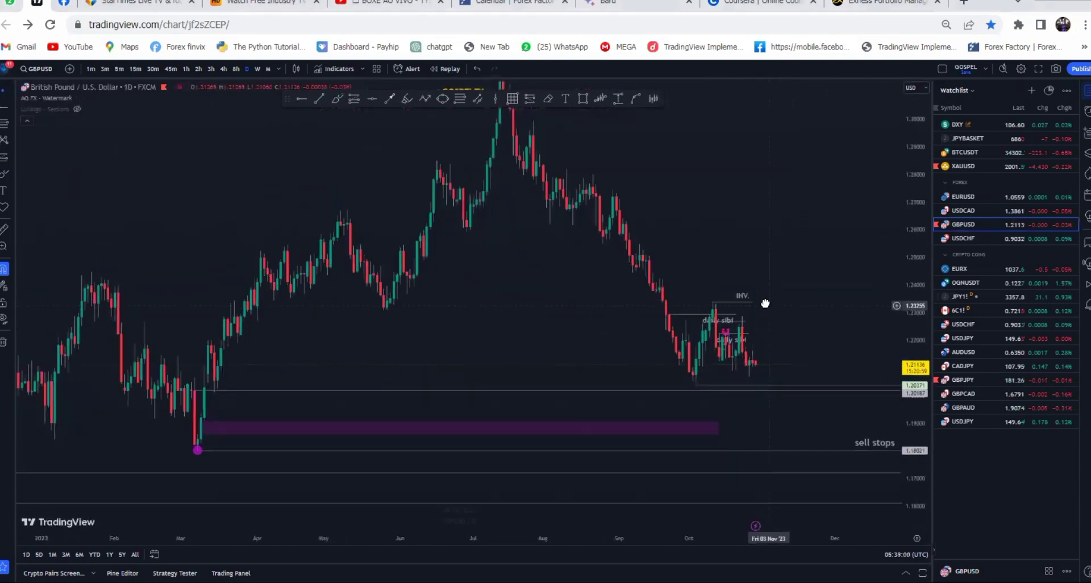
{"action": "scroll", "coordinate": [765, 304], "scroll_direction": "up", "scroll_amount": 3}
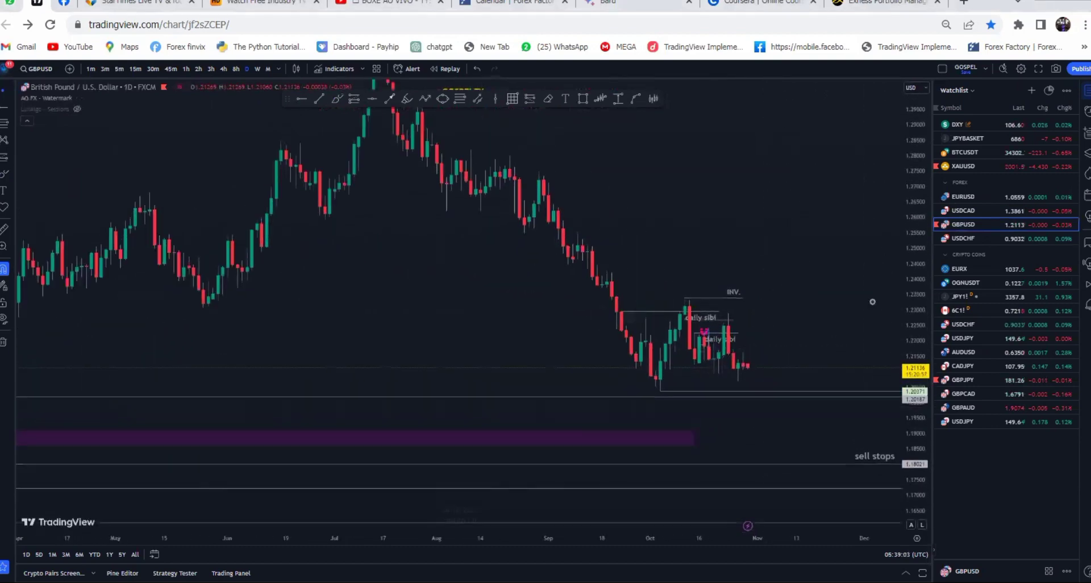
{"action": "scroll", "coordinate": [816, 312], "scroll_direction": "up", "scroll_amount": 2}
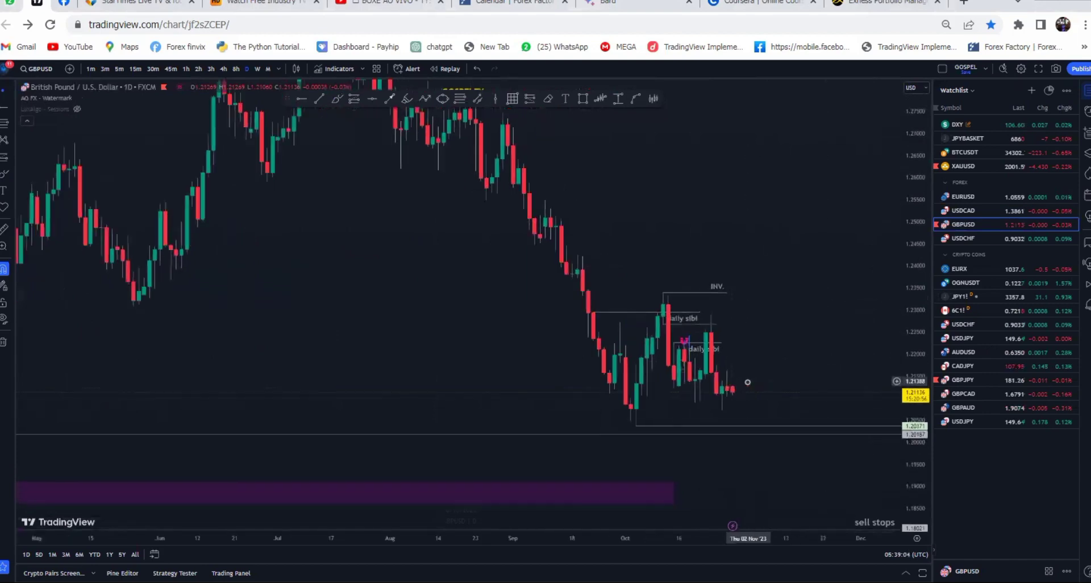
Hide all drawings on the GBPUSD chart and change it to the monthly timeframe
{"action": "left_click", "coordinate": [261, 69]}
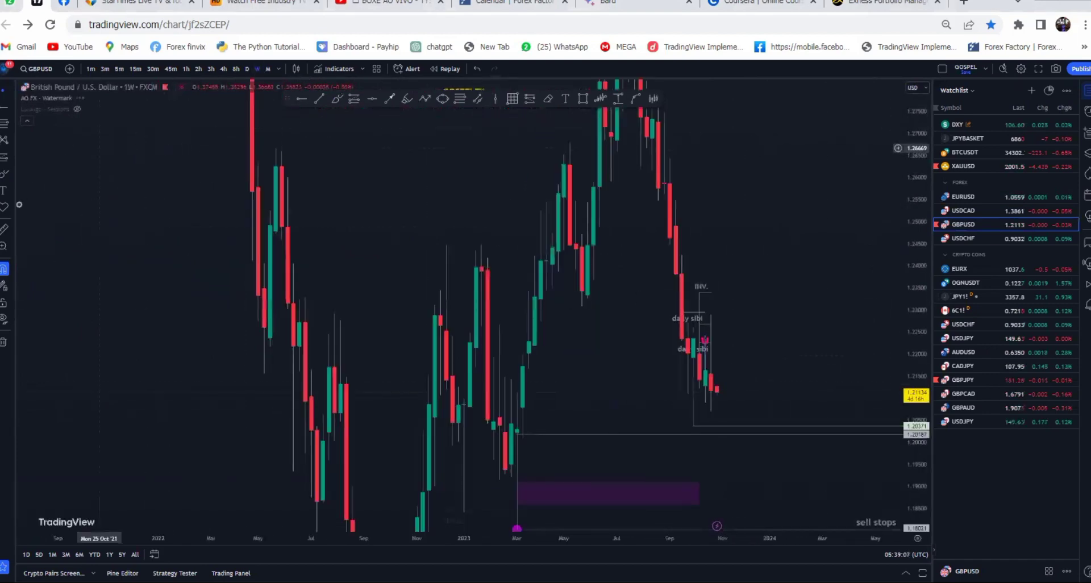
{"action": "left_click", "coordinate": [13, 314]}
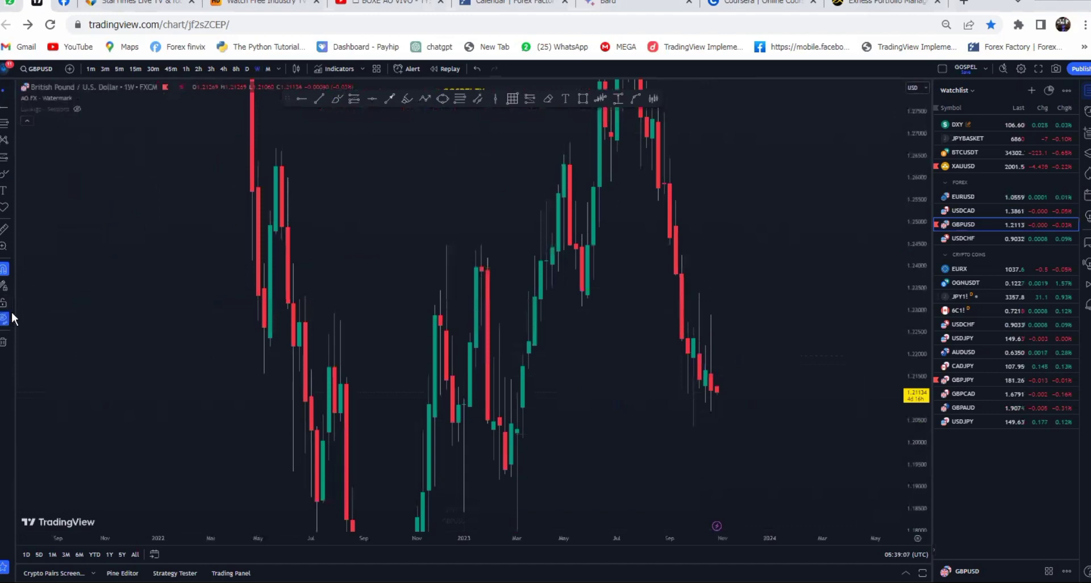
{"action": "left_click", "coordinate": [268, 68]}
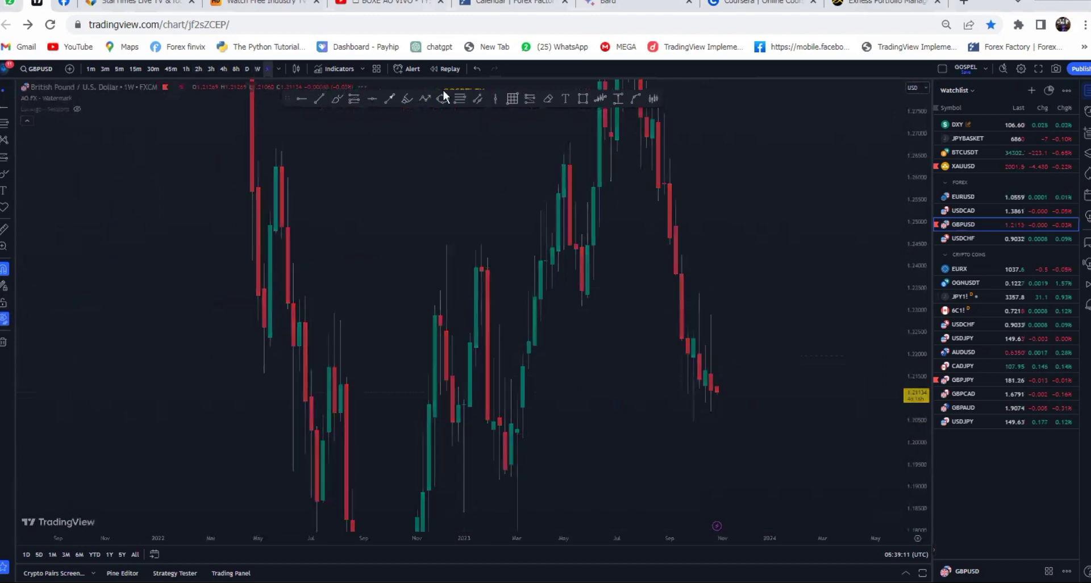
{"action": "left_click_drag", "start_coordinate": [883, 390], "coordinate": [822, 519]}
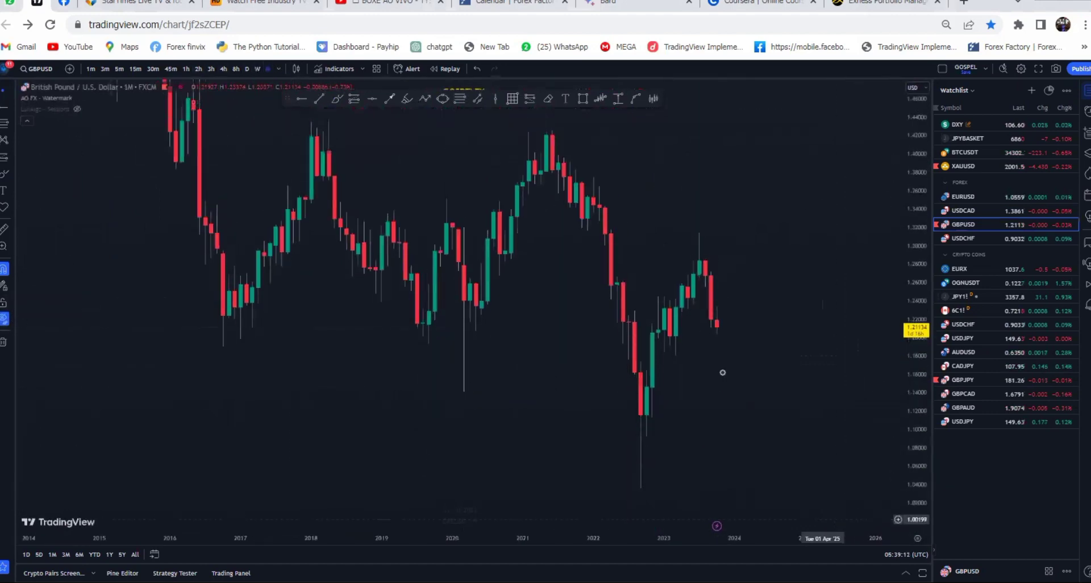
{"action": "scroll", "coordinate": [717, 352], "scroll_direction": "up", "scroll_amount": 3}
{"action": "left_click_drag", "start_coordinate": [731, 350], "coordinate": [697, 366]}
{"action": "scroll", "coordinate": [712, 333], "scroll_direction": "down", "scroll_amount": 5}
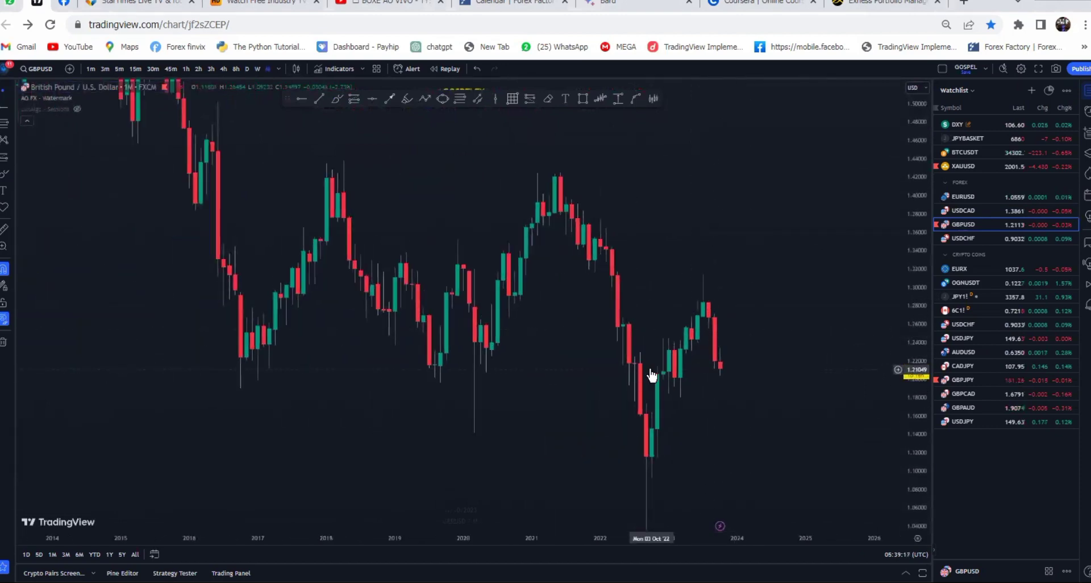
Brush temporary marks on the monthly rally after the 2022 bottom and underline the early-2023 low at about 1.1800
{"action": "left_click", "coordinate": [583, 99]}
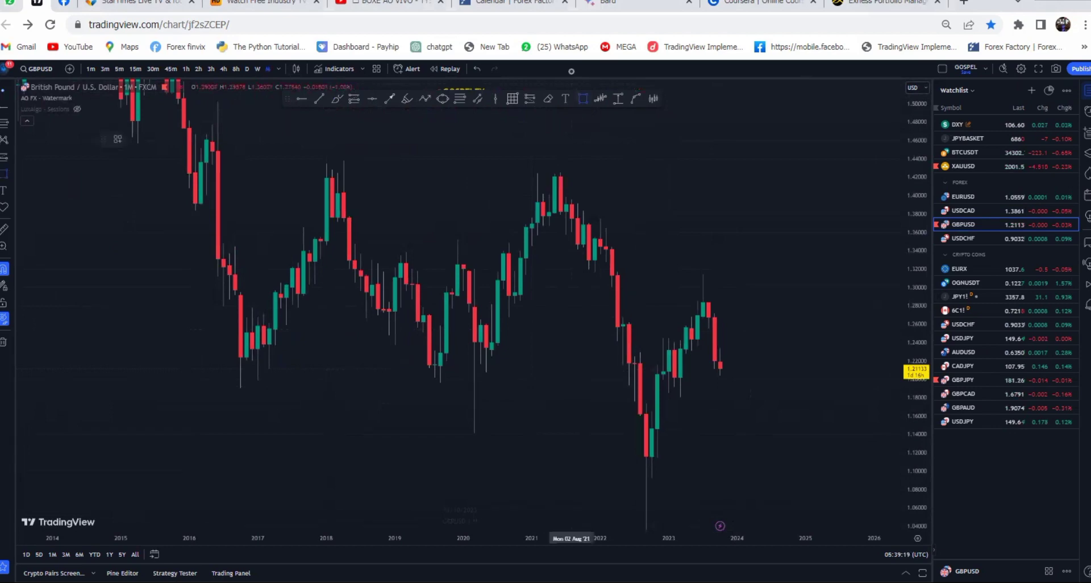
{"action": "left_click_drag", "start_coordinate": [652, 411], "coordinate": [707, 379]}
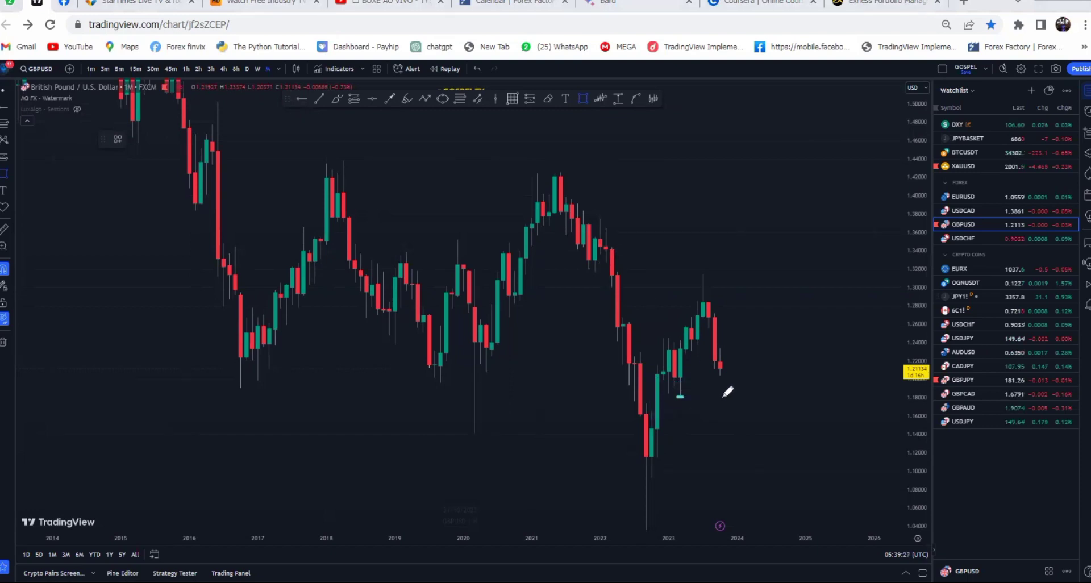
{"action": "left_click_drag", "start_coordinate": [724, 396], "coordinate": [738, 393]}
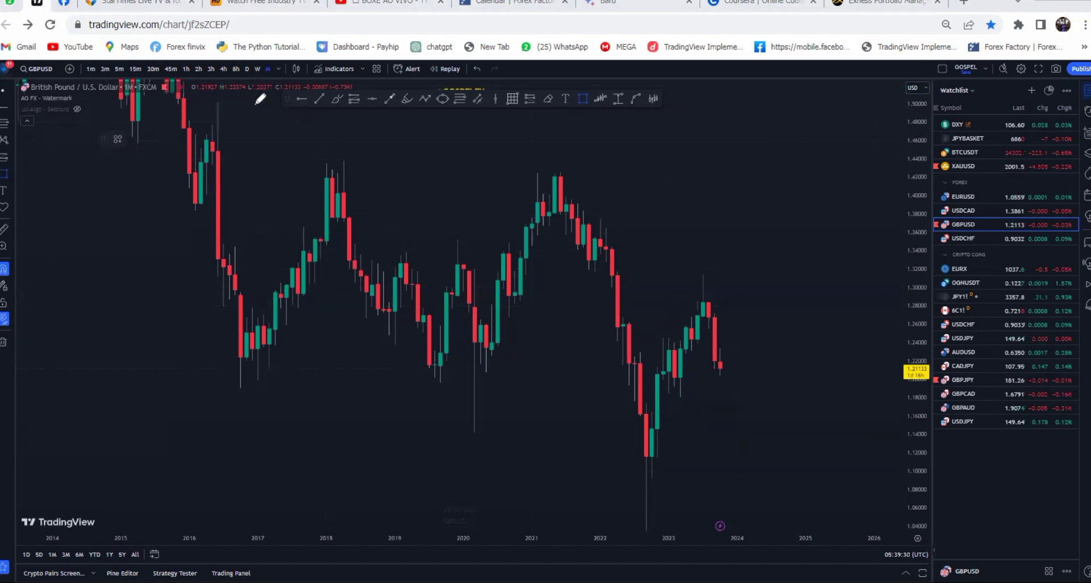
Change the GBPUSD chart to the weekly timeframe and frame the 2022 decline through the latest 2023 candles
{"action": "left_click", "coordinate": [256, 68]}
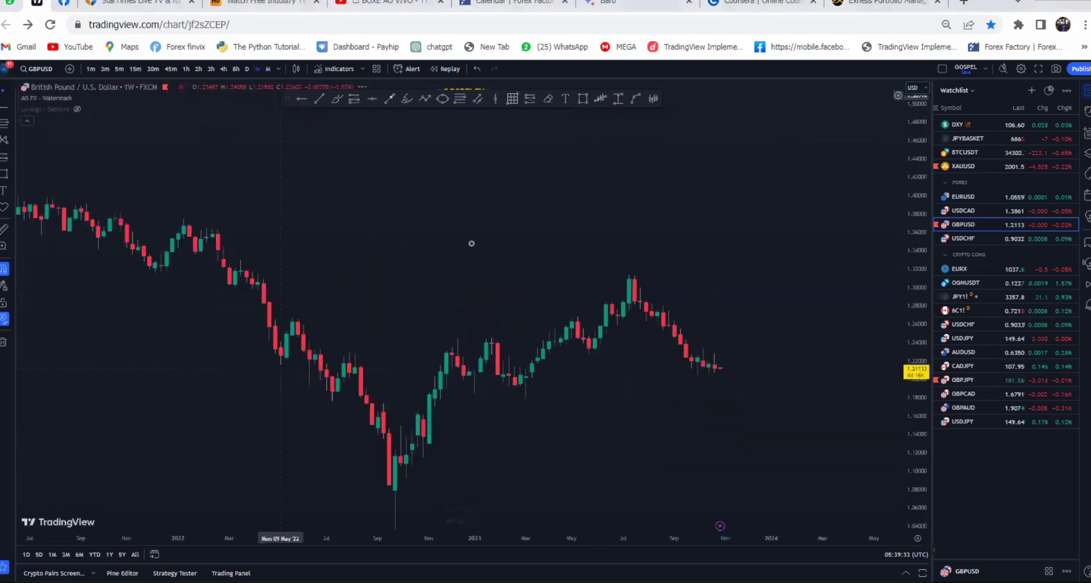
{"action": "scroll", "coordinate": [835, 373], "scroll_direction": "down", "scroll_amount": 4}
{"action": "left_click_drag", "start_coordinate": [909, 347], "coordinate": [909, 291]}
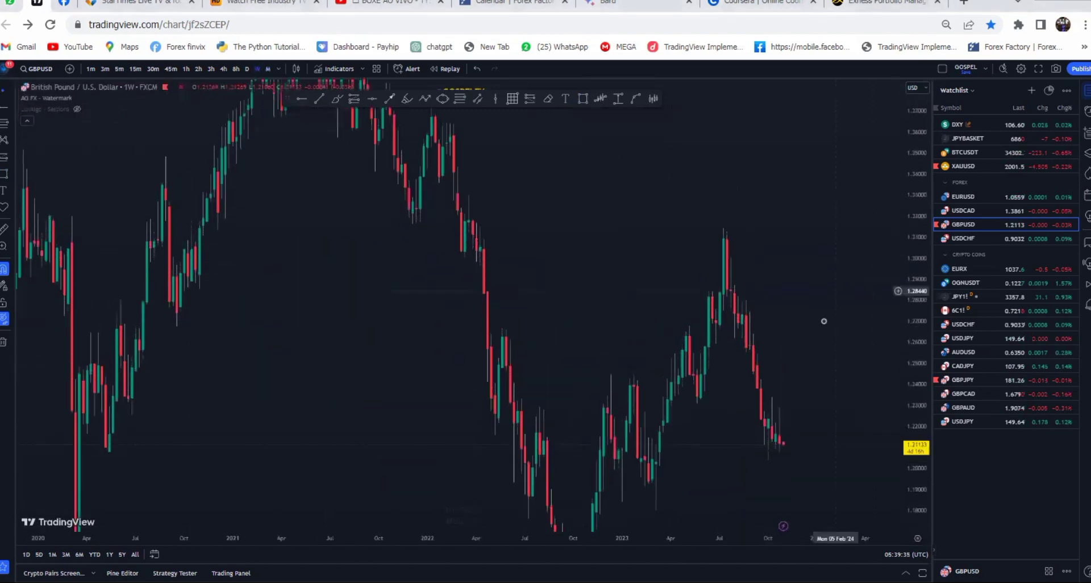
{"action": "scroll", "coordinate": [823, 319], "scroll_direction": "up", "scroll_amount": 3}
{"action": "left_click_drag", "start_coordinate": [801, 341], "coordinate": [707, 232]}
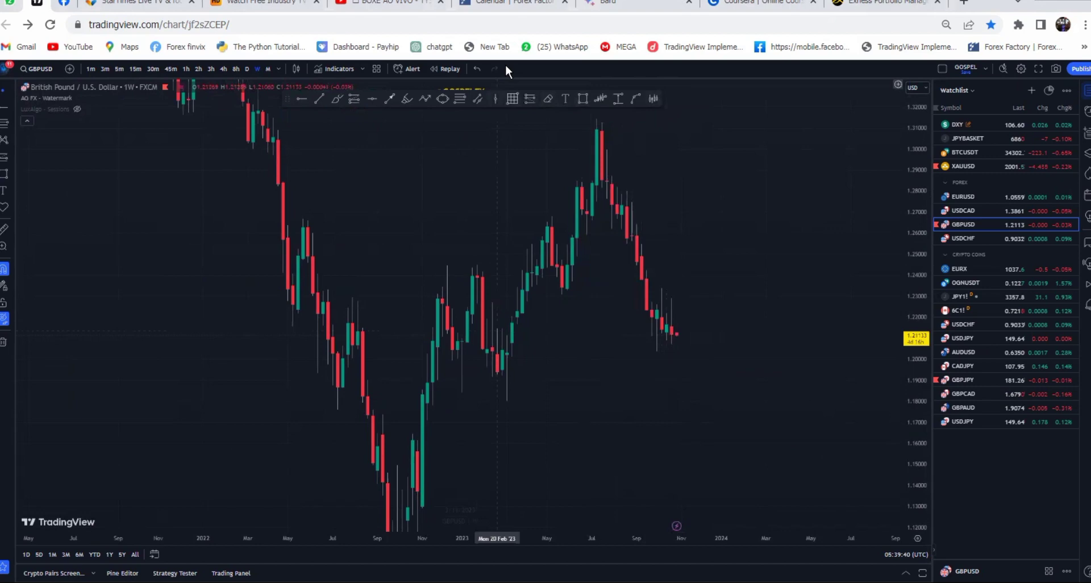
Brush lines at about 1.2460 and 1.2340, and sketch a projected rise to about 1.2460 followed by a zigzag decline to about 1.1250
{"action": "mouse_move", "coordinate": [499, 353]}
{"action": "left_mouse_down"}
{"action": "mouse_move", "coordinate": [711, 349]}
{"action": "mouse_move", "coordinate": [483, 350]}
{"action": "mouse_move", "coordinate": [713, 376]}
{"action": "left_mouse_up"}
{"action": "left_click_drag", "start_coordinate": [782, 368], "coordinate": [505, 346]}
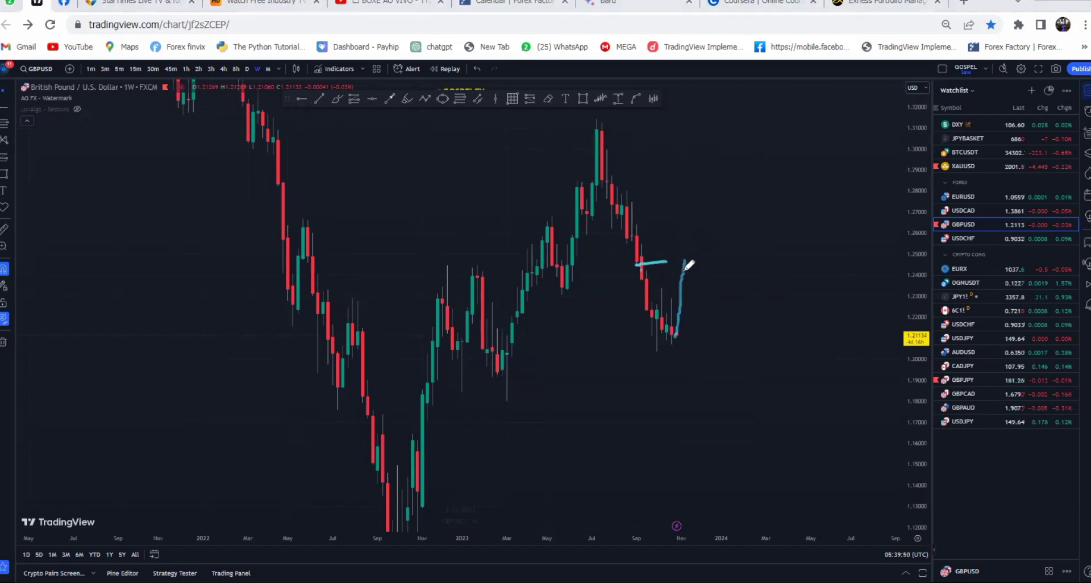
{"action": "left_click_drag", "start_coordinate": [552, 261], "coordinate": [722, 261]}
{"action": "left_click_drag", "start_coordinate": [550, 289], "coordinate": [715, 288]}
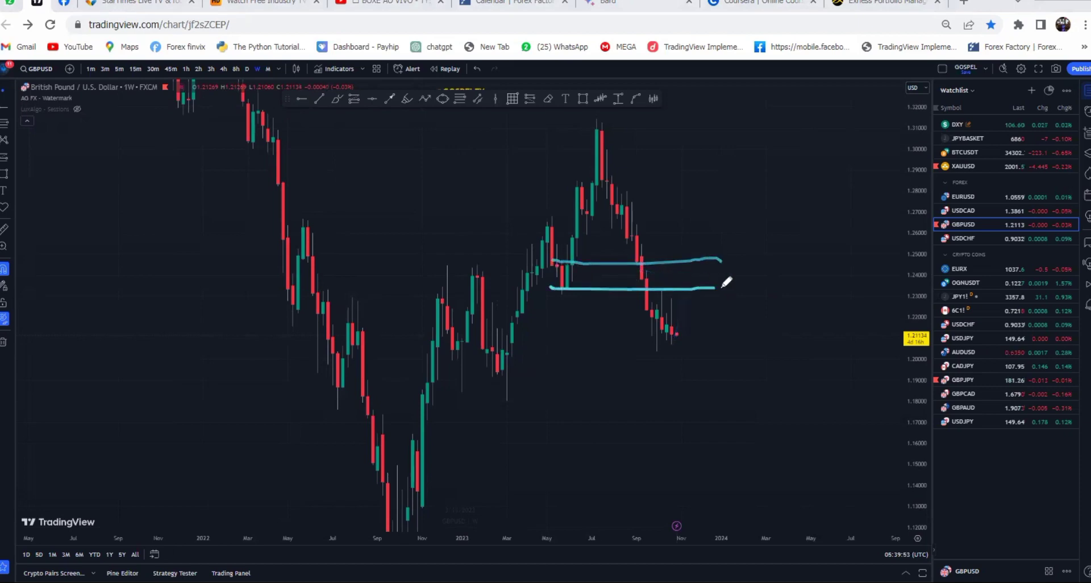
{"action": "mouse_move", "coordinate": [674, 333]}
{"action": "left_mouse_down"}
{"action": "mouse_move", "coordinate": [694, 266]}
{"action": "mouse_move", "coordinate": [725, 414]}
{"action": "mouse_move", "coordinate": [808, 383]}
{"action": "mouse_move", "coordinate": [813, 517]}
{"action": "left_mouse_up"}
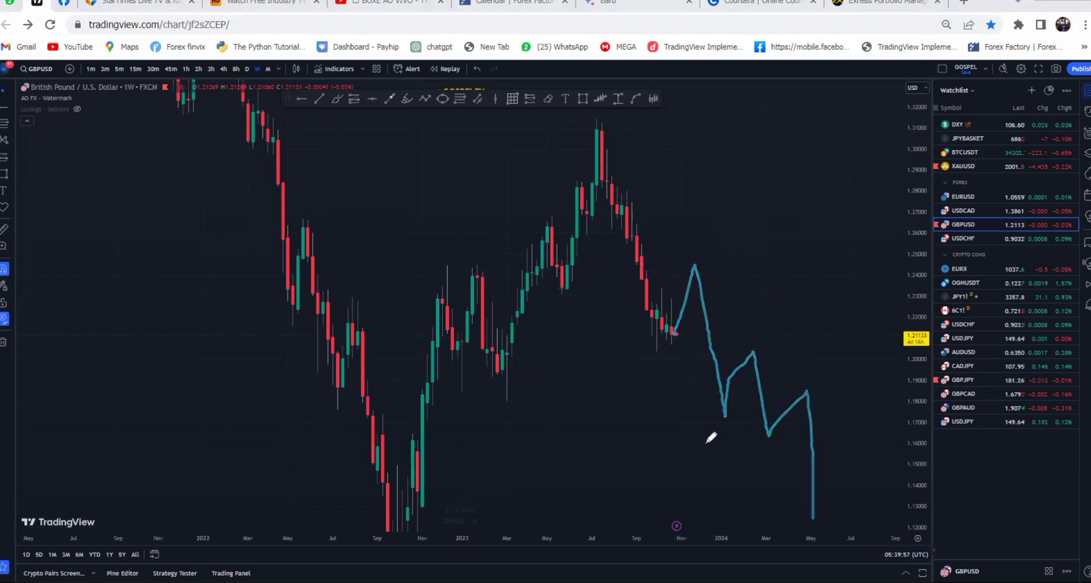
Brush marks at the November 2022 rally and below the March 2023 low, and sketch a projected rise to about 1.2450
{"action": "left_click_drag", "start_coordinate": [413, 429], "coordinate": [435, 490]}
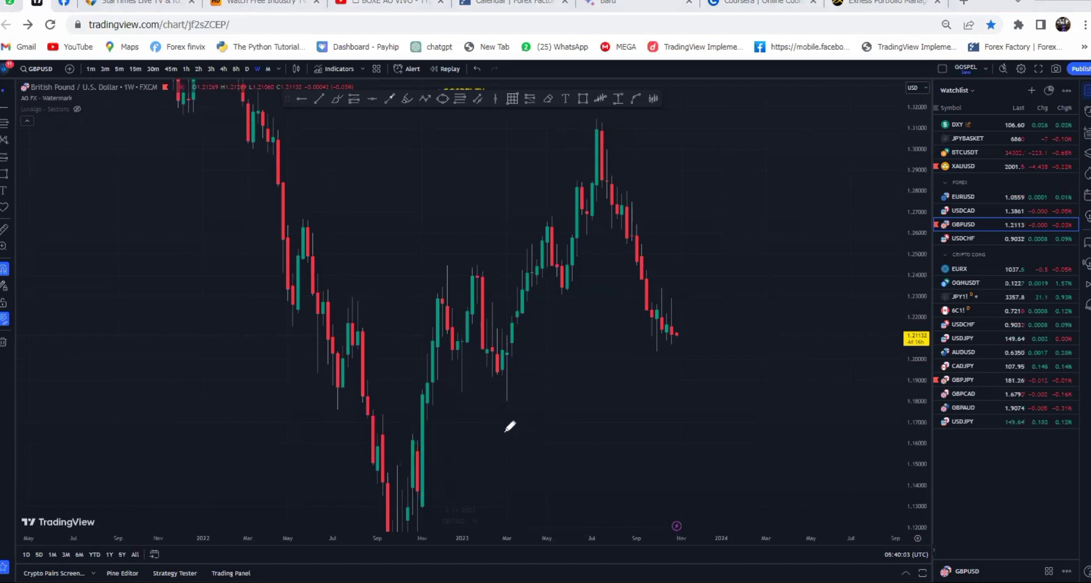
{"action": "mouse_move", "coordinate": [528, 427]}
{"action": "left_mouse_down"}
{"action": "mouse_move", "coordinate": [542, 431]}
{"action": "mouse_move", "coordinate": [506, 438]}
{"action": "left_mouse_up"}
{"action": "left_click_drag", "start_coordinate": [675, 330], "coordinate": [705, 267]}
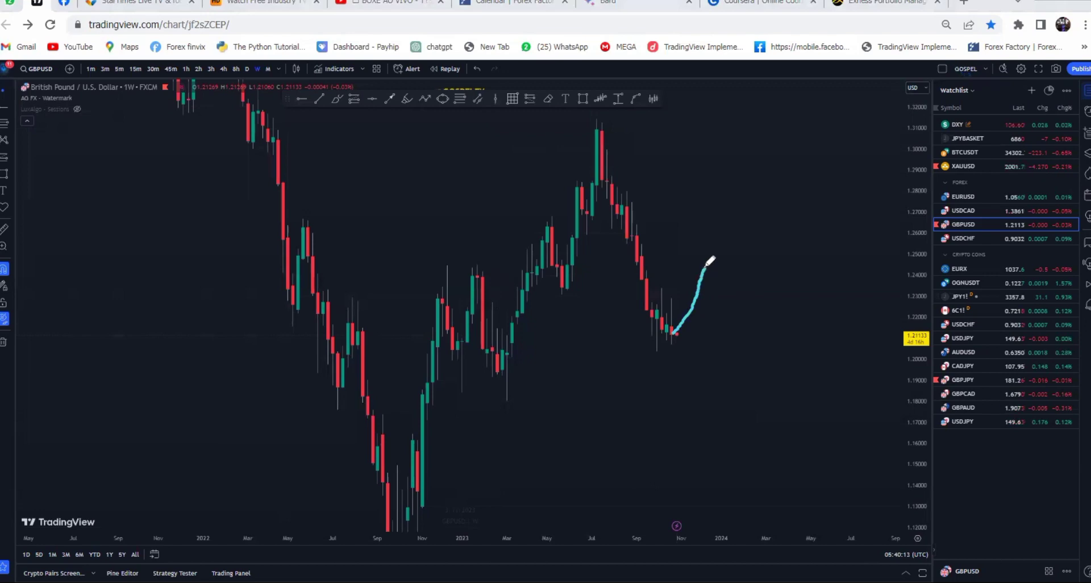
{"action": "left_click_drag", "start_coordinate": [516, 370], "coordinate": [512, 358]}
Brush lines from the November 2022 rally at about 1.1700 and 1.1600, and sketch a projected drop from current price to that zone
{"action": "left_click_drag", "start_coordinate": [426, 418], "coordinate": [701, 427]}
{"action": "left_click_drag", "start_coordinate": [411, 444], "coordinate": [702, 439]}
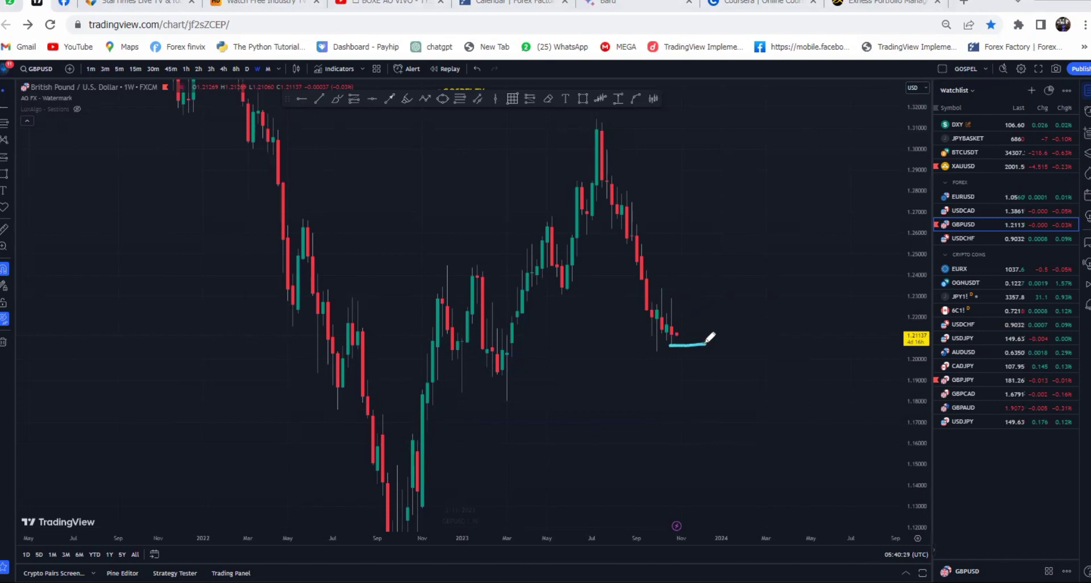
{"action": "mouse_move", "coordinate": [675, 334]}
{"action": "left_mouse_down"}
{"action": "mouse_move", "coordinate": [676, 412]}
{"action": "mouse_move", "coordinate": [697, 446]}
{"action": "left_mouse_up"}
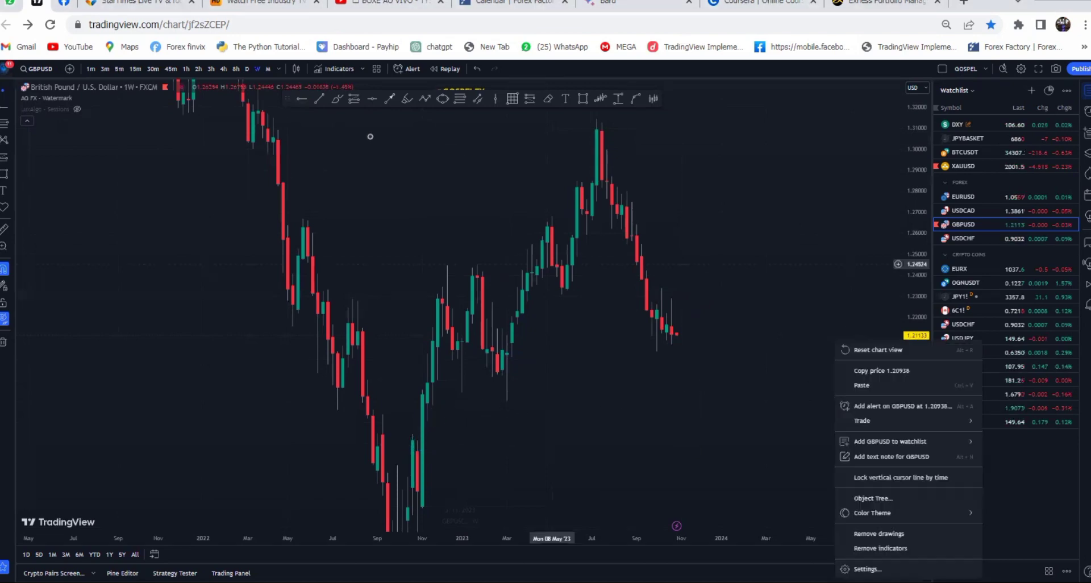
Change the GBPUSD chart to the daily timeframe and frame the price swings from late 2022 to the latest candles
{"action": "left_click", "coordinate": [247, 69]}
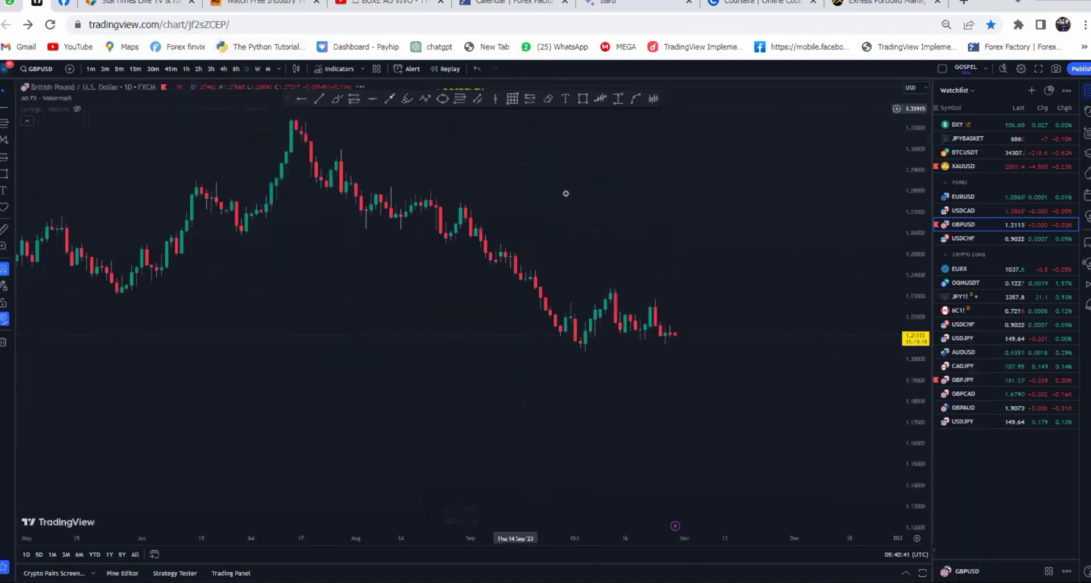
{"action": "scroll", "coordinate": [622, 229], "scroll_direction": "down", "scroll_amount": 6}
{"action": "left_click_drag", "start_coordinate": [747, 258], "coordinate": [684, 350]}
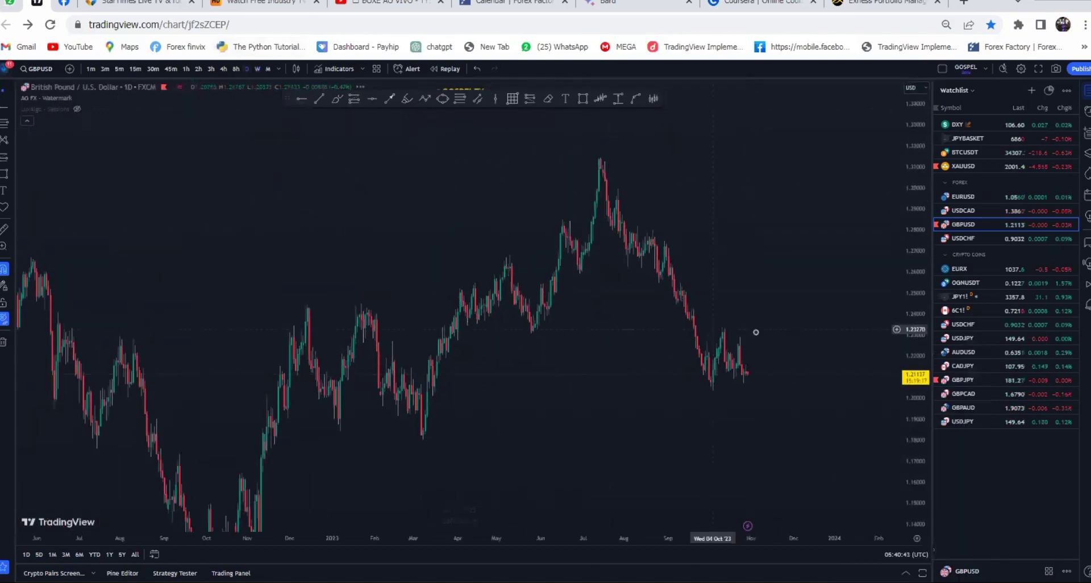
{"action": "left_click_drag", "start_coordinate": [916, 419], "coordinate": [913, 369]}
{"action": "left_click_drag", "start_coordinate": [860, 377], "coordinate": [835, 364]}
{"action": "scroll", "coordinate": [759, 343], "scroll_direction": "right", "scroll_amount": 6}
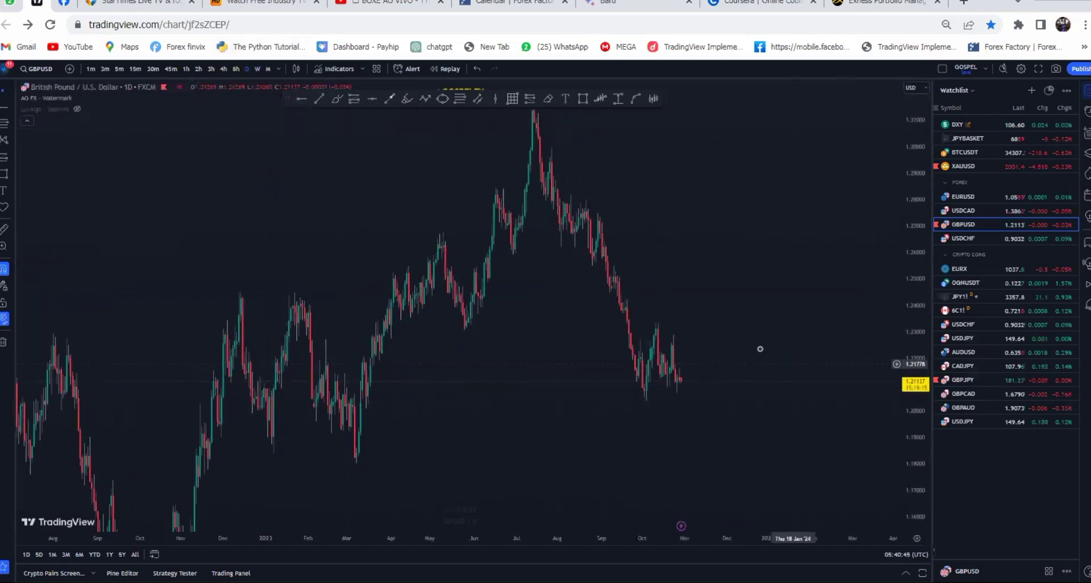
Examine the daily price swings from the 2022 bottom and the March 2023 low through the decline into October 2023
{"action": "scroll", "coordinate": [757, 338], "scroll_direction": "down", "scroll_amount": 3}
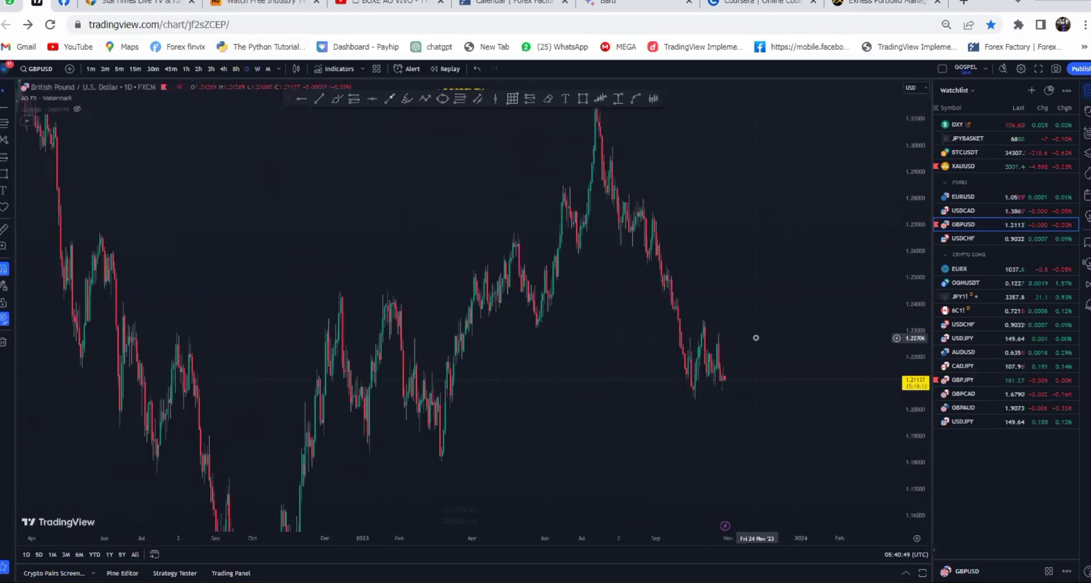
{"action": "scroll", "coordinate": [565, 323], "scroll_direction": "up", "scroll_amount": 2}
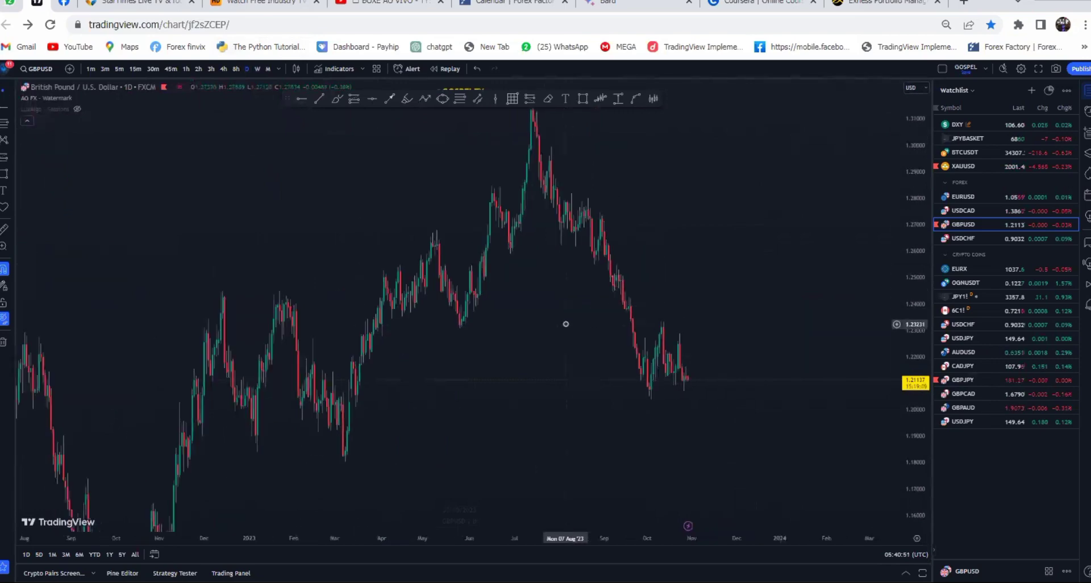
{"action": "left_click_drag", "start_coordinate": [915, 146], "coordinate": [824, 374]}
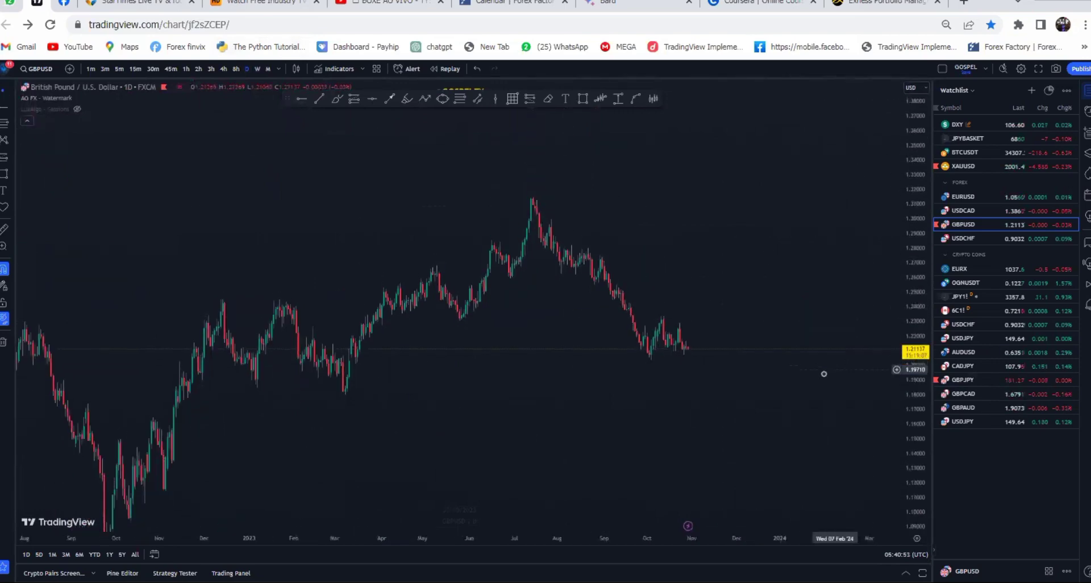
{"action": "scroll", "coordinate": [824, 374], "scroll_direction": "down", "scroll_amount": 3}
{"action": "left_click_drag", "start_coordinate": [746, 390], "coordinate": [718, 320]}
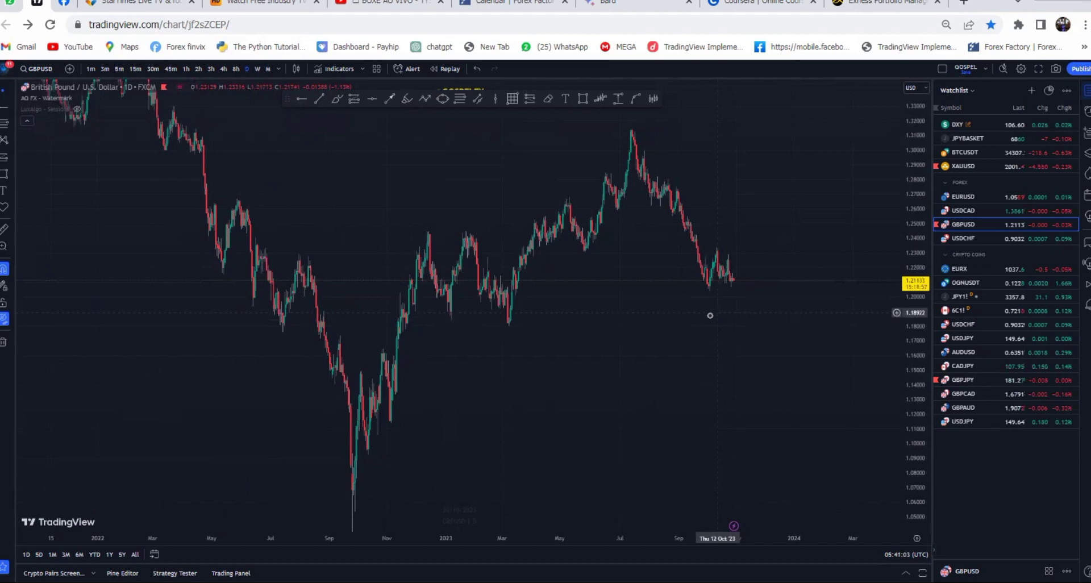
{"action": "scroll", "coordinate": [740, 268], "scroll_direction": "up", "scroll_amount": 3}
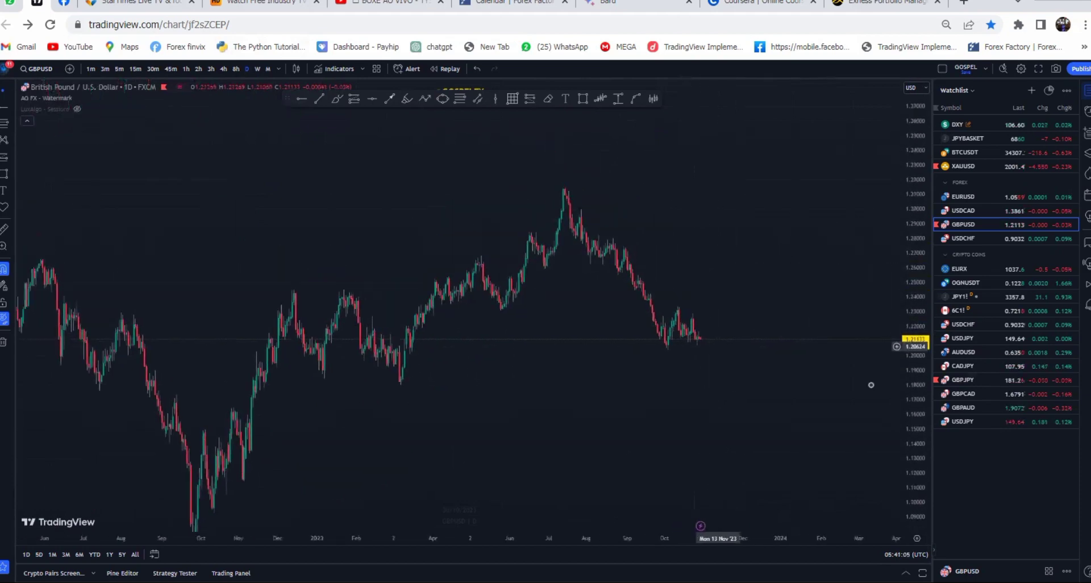
{"action": "scroll", "coordinate": [835, 288], "scroll_direction": "up", "scroll_amount": 3}
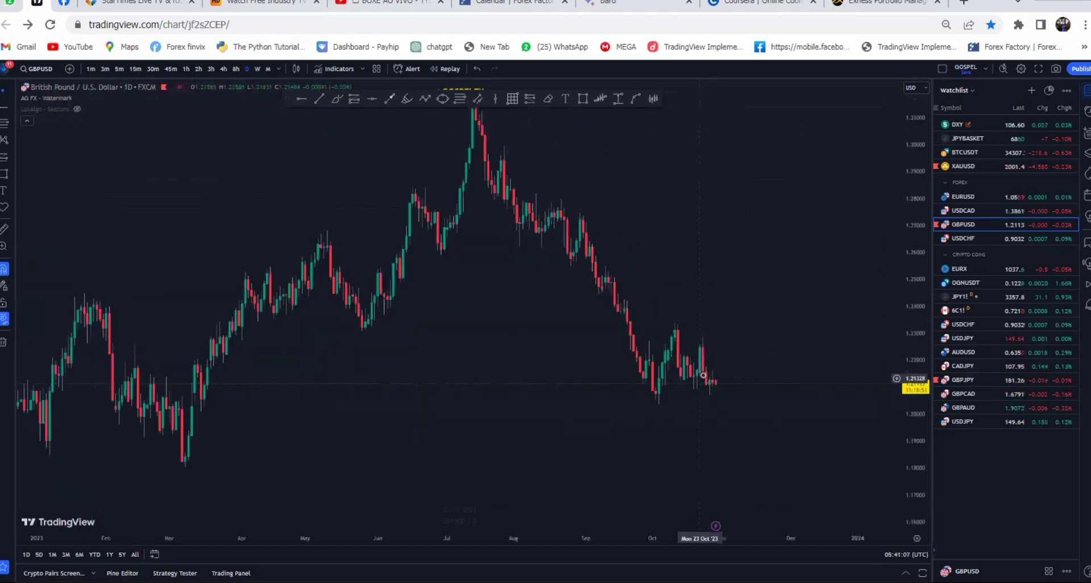
{"action": "scroll", "coordinate": [794, 360], "scroll_direction": "up", "scroll_amount": 3}
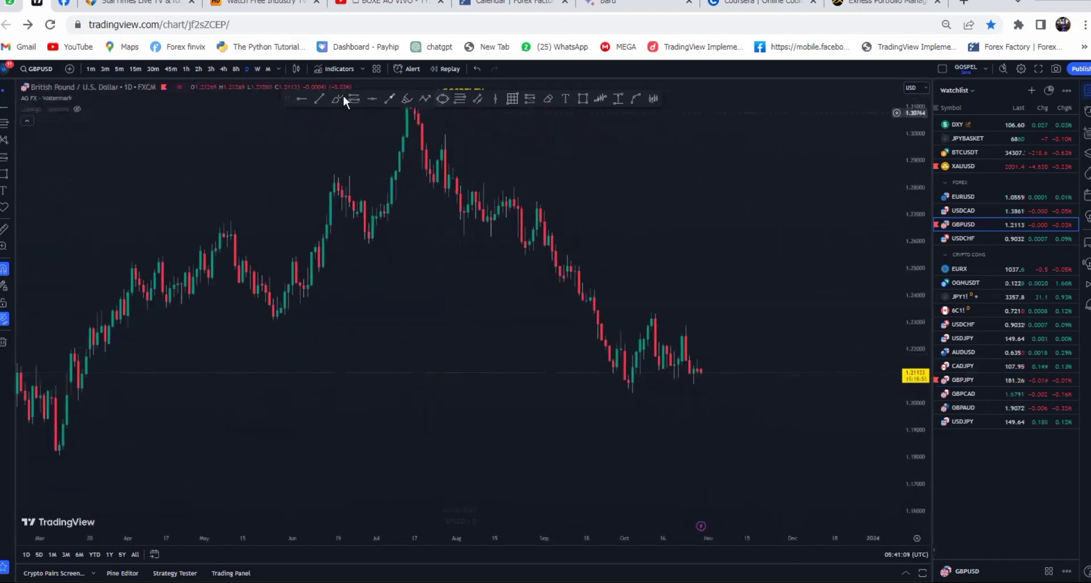
Bring the hidden drawings back with a temporary horizontal ray at 1.19196, delete it, and extend the purple zone to about 29 November 2023
{"action": "left_click", "coordinate": [301, 99]}
{"action": "left_click", "coordinate": [64, 424]}
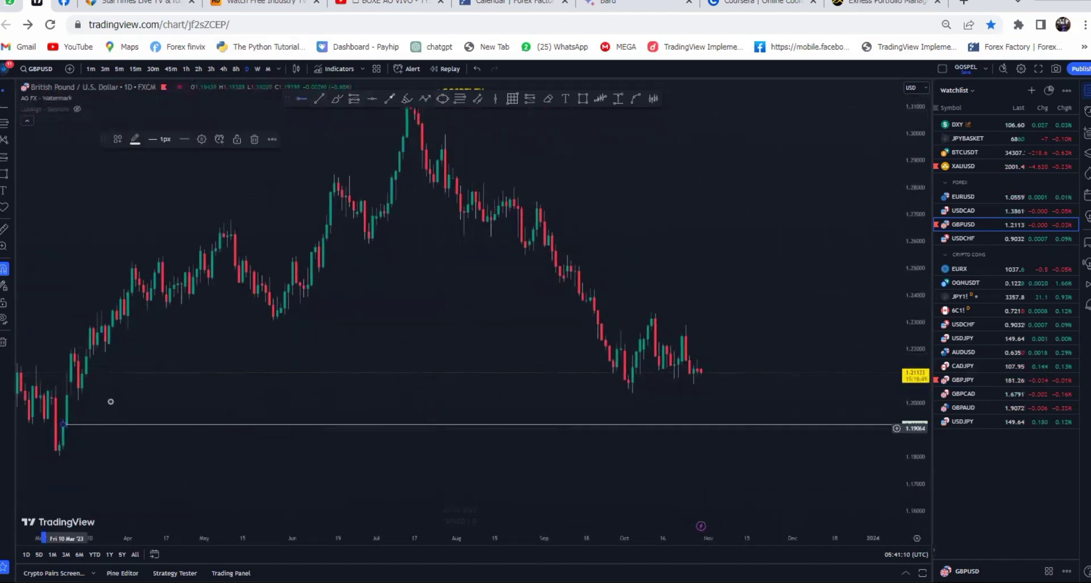
{"action": "left_click", "coordinate": [254, 140]}
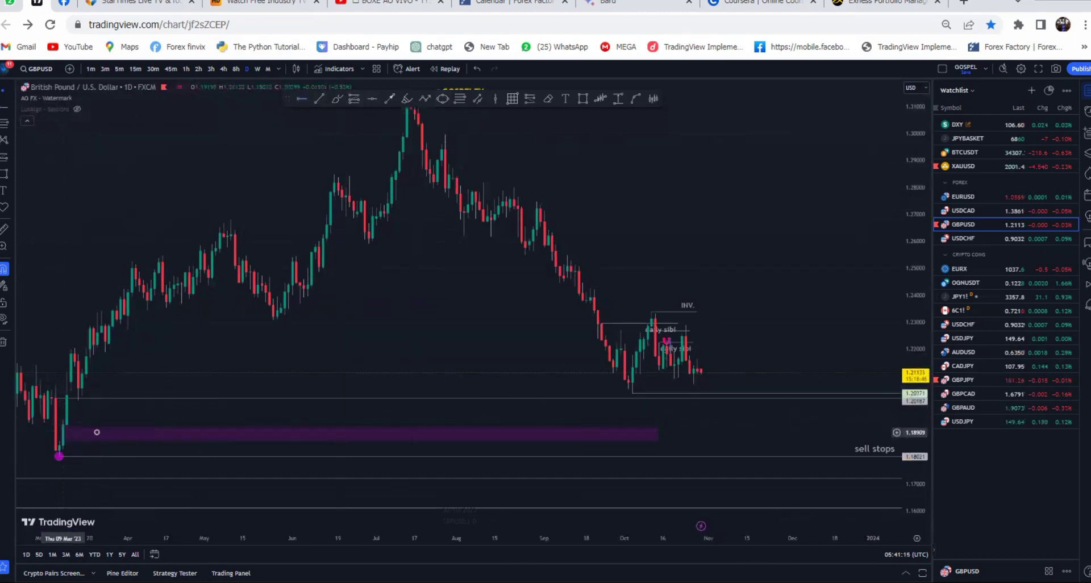
{"action": "left_click_drag", "start_coordinate": [658, 433], "coordinate": [821, 406]}
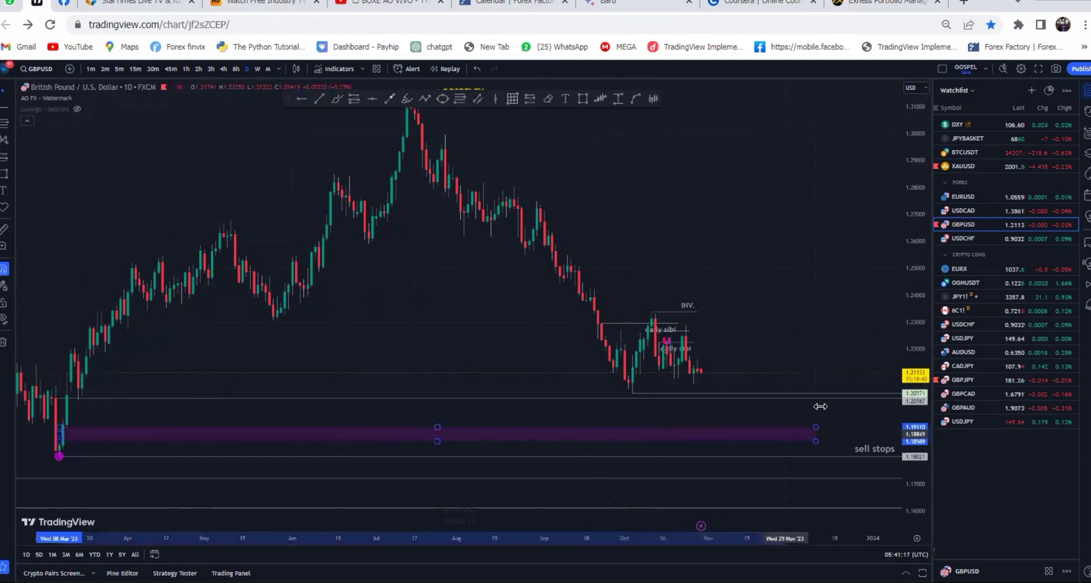
{"action": "left_click", "coordinate": [792, 336]}
Sketch a projected drop from the late-October daily candles through the 1.20171 and 1.20187 levels to about 1.1980
{"action": "scroll", "coordinate": [789, 335], "scroll_direction": "down", "scroll_amount": 1}
{"action": "scroll", "coordinate": [750, 336], "scroll_direction": "up", "scroll_amount": 3}
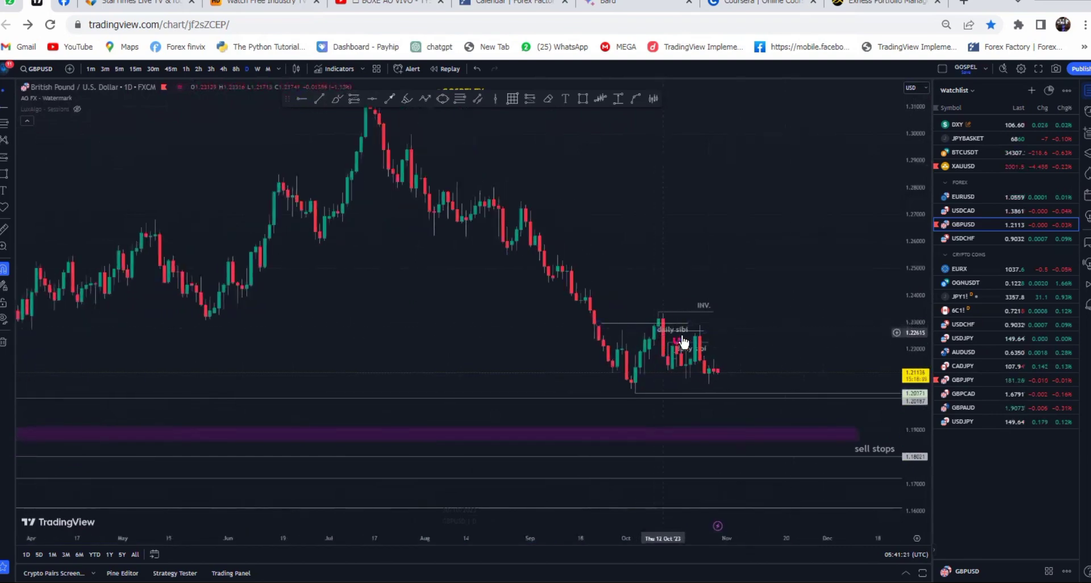
{"action": "left_click_drag", "start_coordinate": [919, 419], "coordinate": [920, 385]}
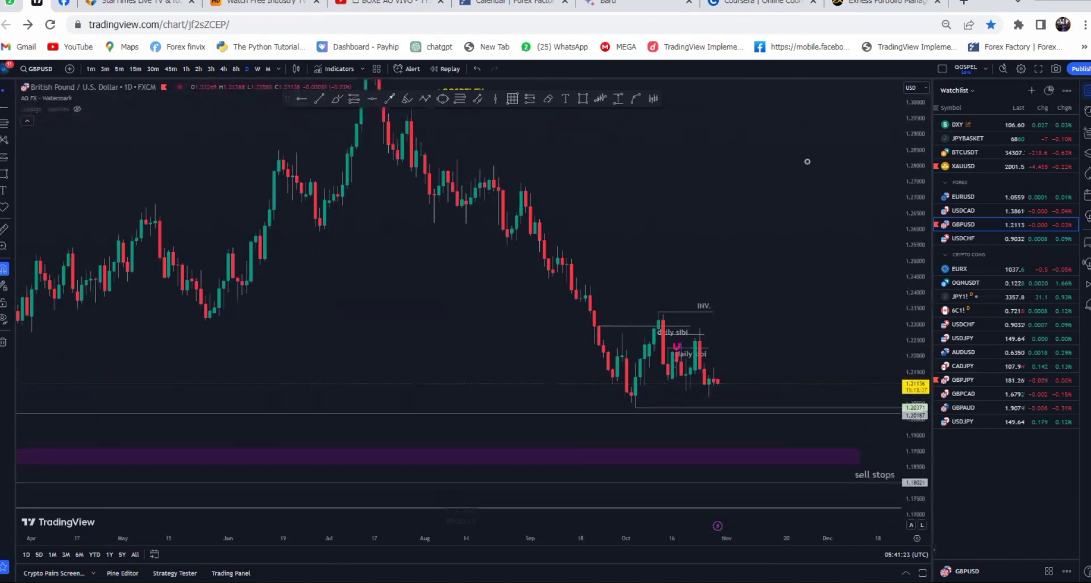
{"action": "scroll", "coordinate": [732, 427], "scroll_direction": "up", "scroll_amount": 5}
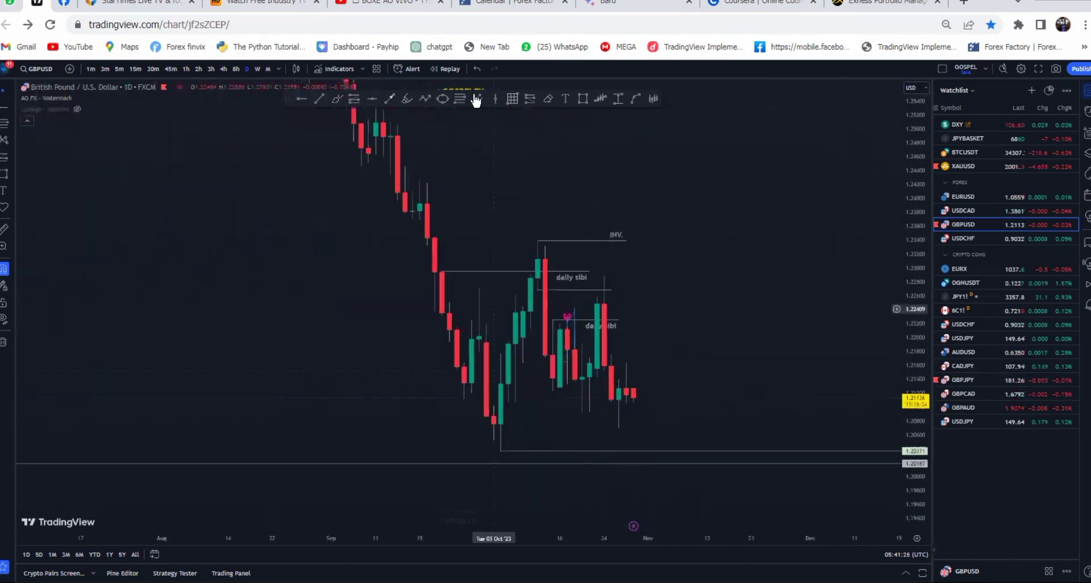
{"action": "mouse_move", "coordinate": [604, 367]}
{"action": "left_mouse_down"}
{"action": "mouse_move", "coordinate": [638, 367]}
{"action": "mouse_move", "coordinate": [648, 488]}
{"action": "left_mouse_up"}
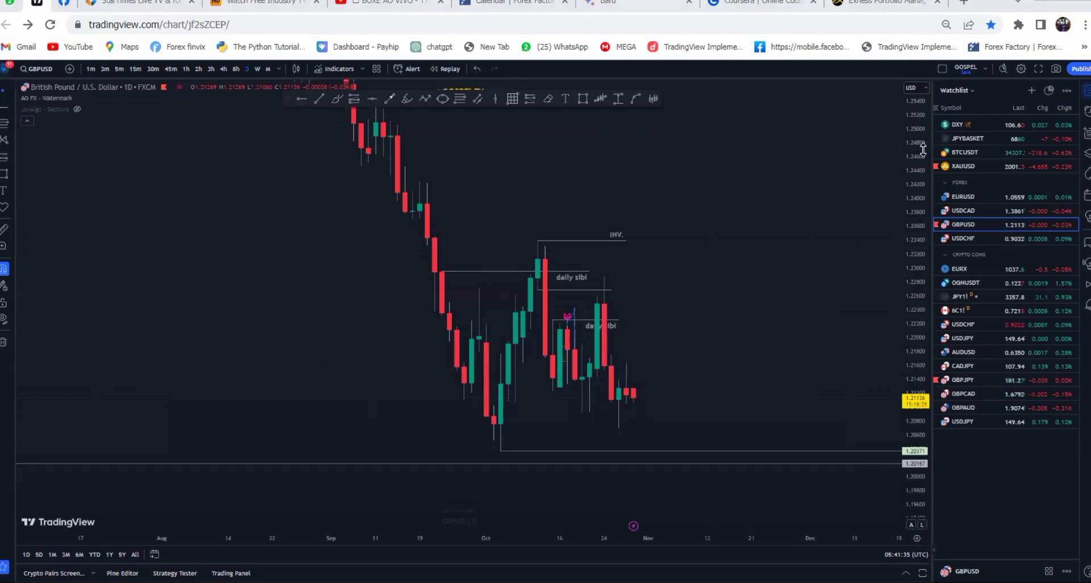
Examine the purple zone and sell stops line from the March 2023 low, and the daily sibi levels around the October candles
{"action": "scroll", "coordinate": [678, 300], "scroll_direction": "down", "scroll_amount": 10}
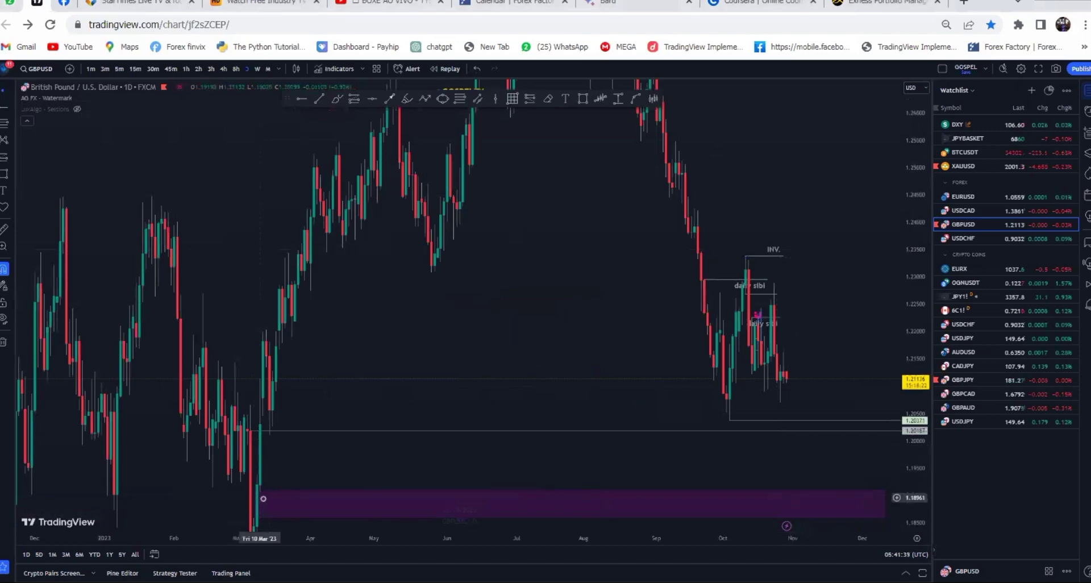
{"action": "left_click_drag", "start_coordinate": [921, 230], "coordinate": [924, 254]}
{"action": "left_click_drag", "start_coordinate": [823, 295], "coordinate": [769, 283]}
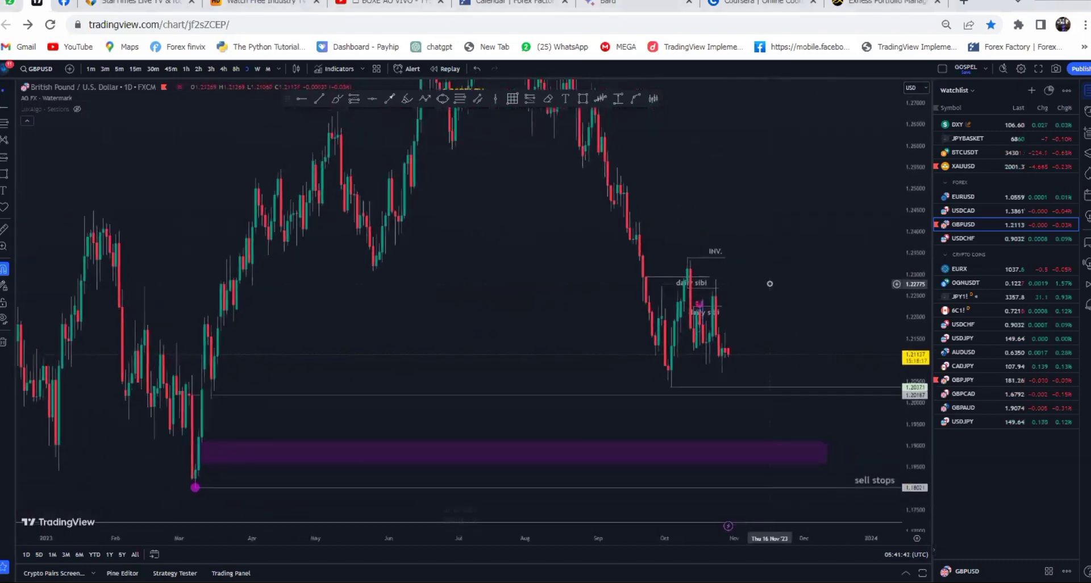
{"action": "scroll", "coordinate": [769, 283], "scroll_direction": "up", "scroll_amount": 2}
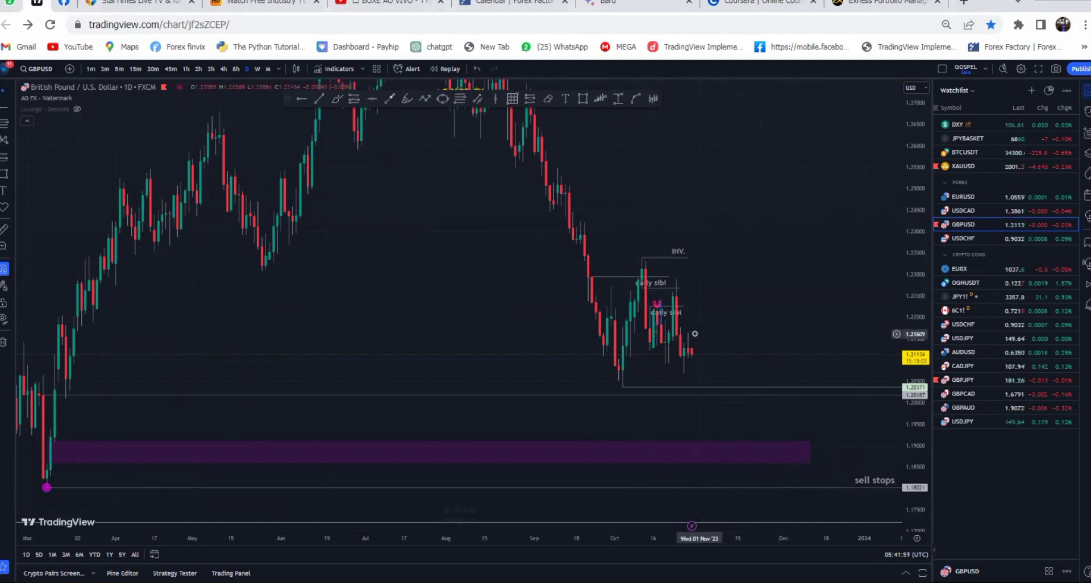
{"action": "scroll", "coordinate": [684, 341], "scroll_direction": "up", "scroll_amount": 4}
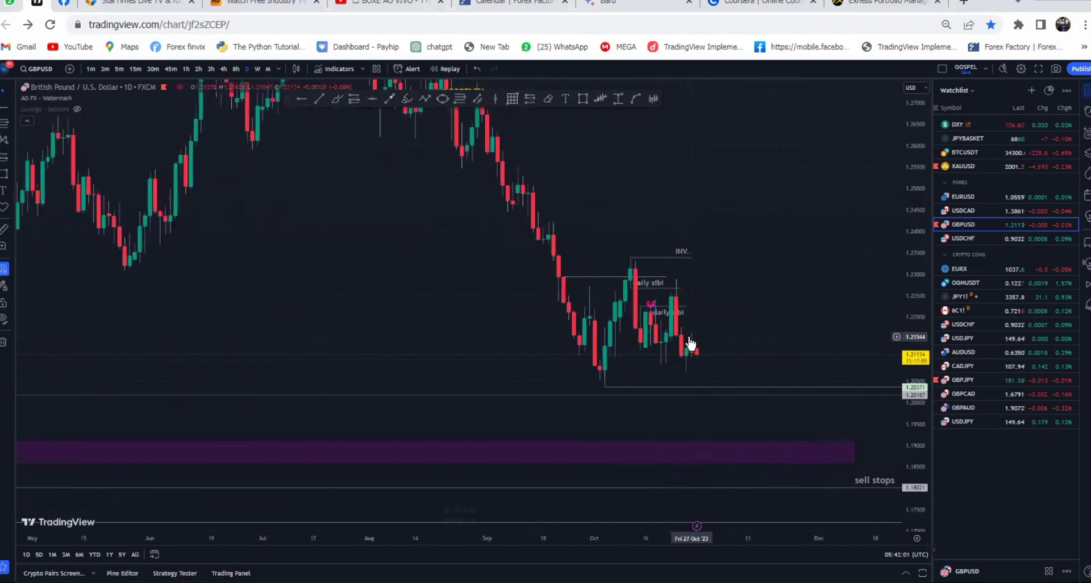
{"action": "left_click_drag", "start_coordinate": [913, 385], "coordinate": [709, 312]}
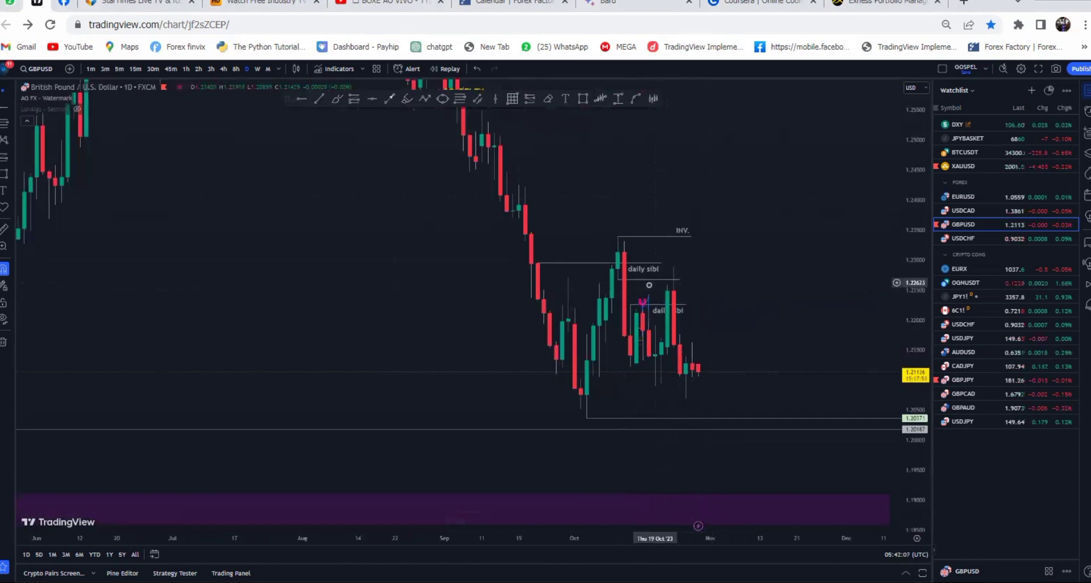
Highlight the late-October daily high and sketch a zigzag rise from the latest candle past the INV level to about 1.2585
{"action": "scroll", "coordinate": [700, 322], "scroll_direction": "up", "scroll_amount": 1}
{"action": "scroll", "coordinate": [700, 323], "scroll_direction": "up", "scroll_amount": 1}
{"action": "left_click_drag", "start_coordinate": [713, 319], "coordinate": [686, 335]}
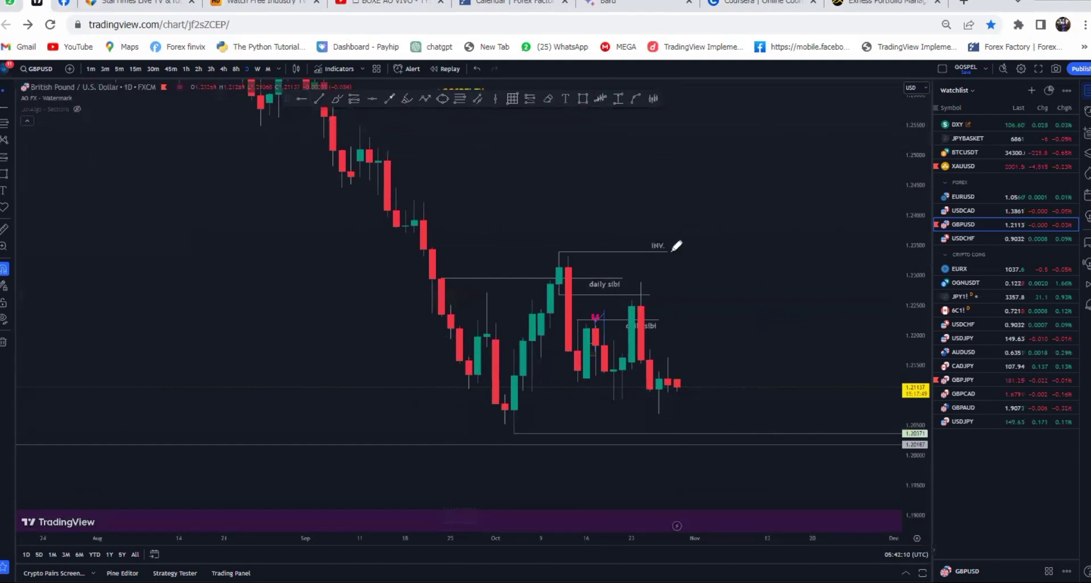
{"action": "left_click_drag", "start_coordinate": [636, 283], "coordinate": [728, 286]}
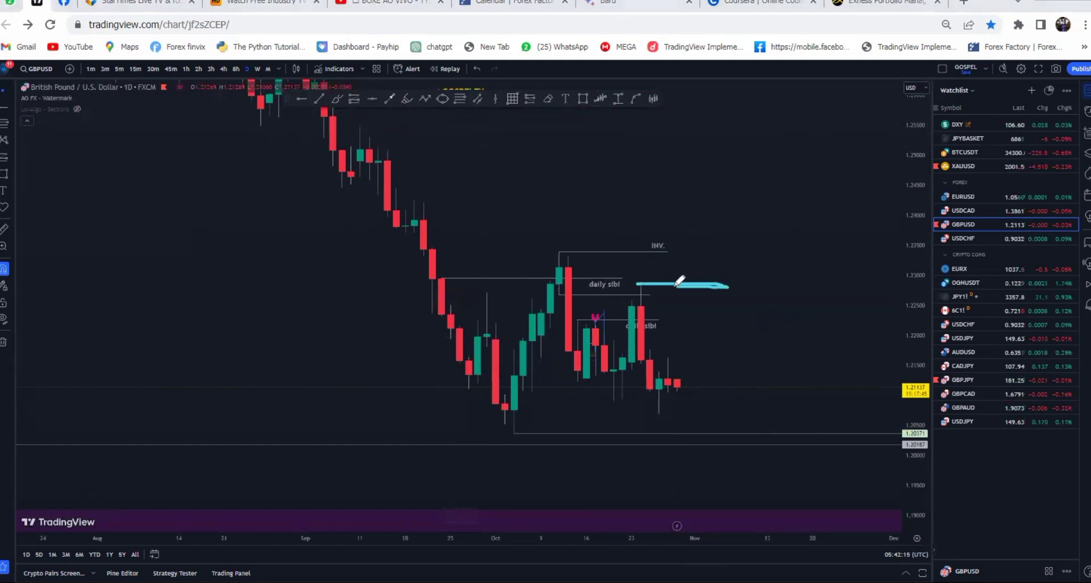
{"action": "mouse_move", "coordinate": [679, 374]}
{"action": "left_mouse_down"}
{"action": "mouse_move", "coordinate": [710, 255]}
{"action": "mouse_move", "coordinate": [773, 287]}
{"action": "mouse_move", "coordinate": [790, 103]}
{"action": "left_mouse_up"}
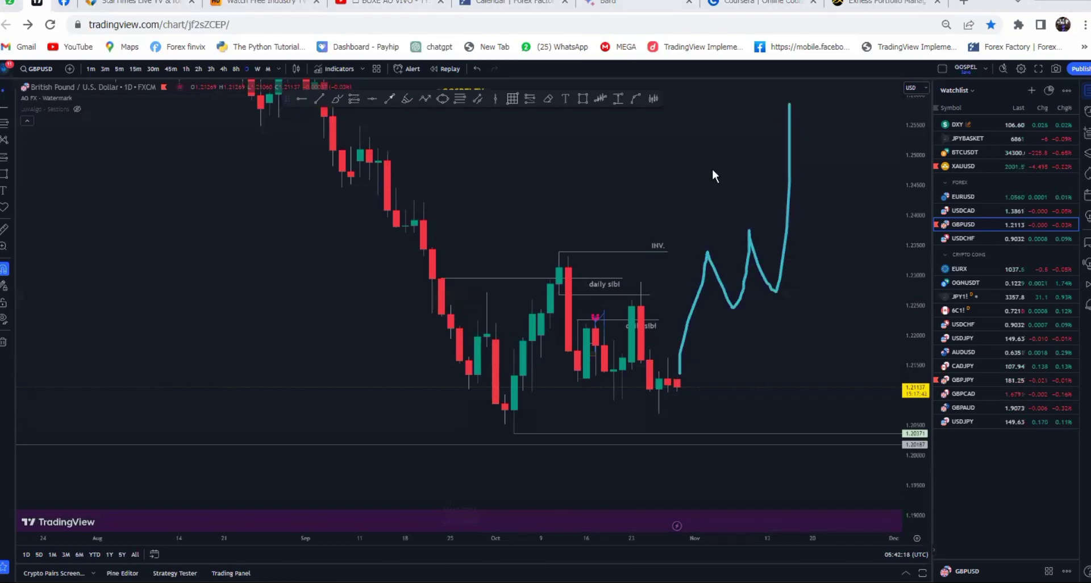
Mark the late-October high at about 1.2290 and sketch a decline from the daily candles into the purple zone
{"action": "mouse_move", "coordinate": [665, 235]}
{"action": "left_mouse_down"}
{"action": "mouse_move", "coordinate": [648, 316]}
{"action": "mouse_move", "coordinate": [671, 299]}
{"action": "mouse_move", "coordinate": [670, 136]}
{"action": "left_mouse_up"}
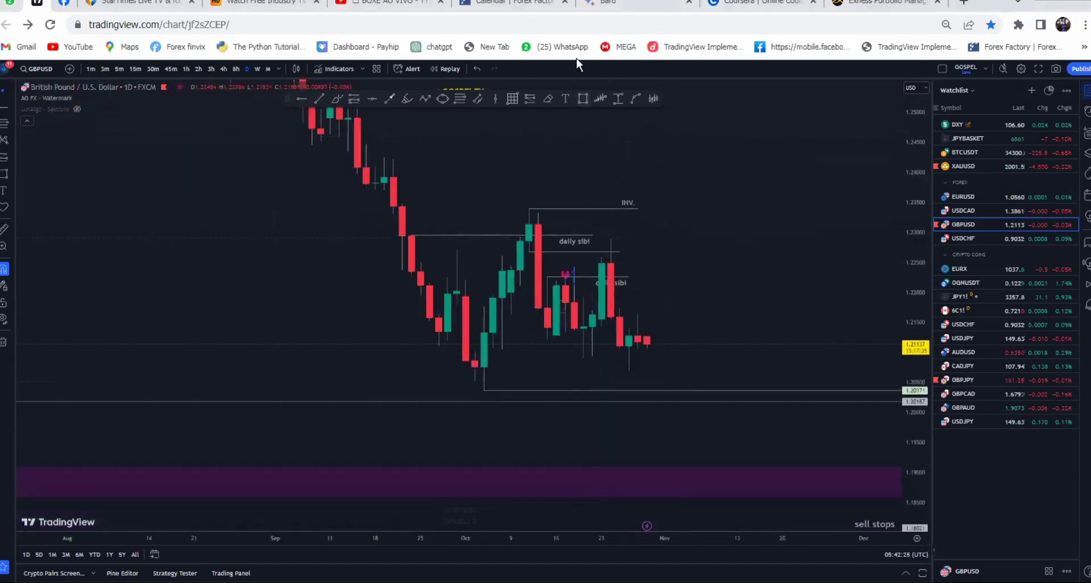
{"action": "left_click_drag", "start_coordinate": [710, 238], "coordinate": [608, 241]}
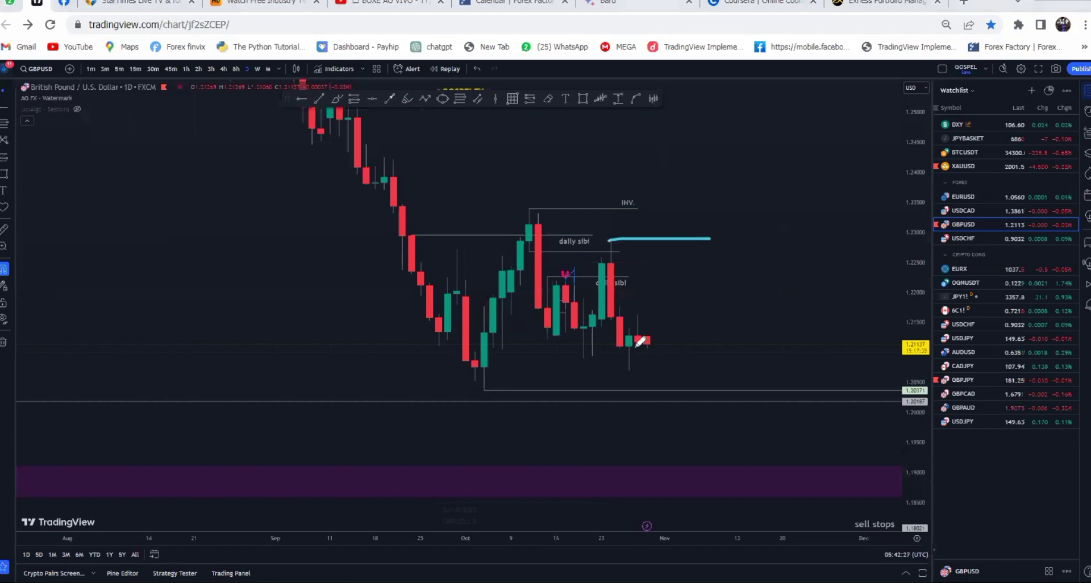
{"action": "mouse_move", "coordinate": [611, 321]}
{"action": "left_mouse_down"}
{"action": "mouse_move", "coordinate": [680, 331]}
{"action": "mouse_move", "coordinate": [659, 409]}
{"action": "mouse_move", "coordinate": [702, 449]}
{"action": "mouse_move", "coordinate": [715, 485]}
{"action": "left_mouse_up"}
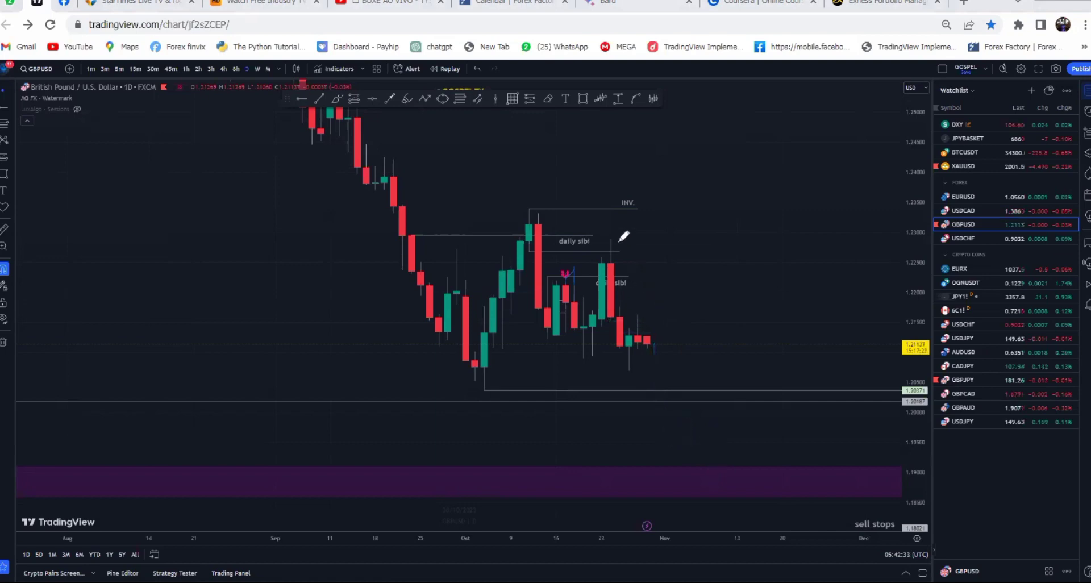
Circle the late-October high, sketch a small bounce and drop from the latest candle, and trace the decline toward the purple zone
{"action": "left_click_drag", "start_coordinate": [611, 242], "coordinate": [692, 247]}
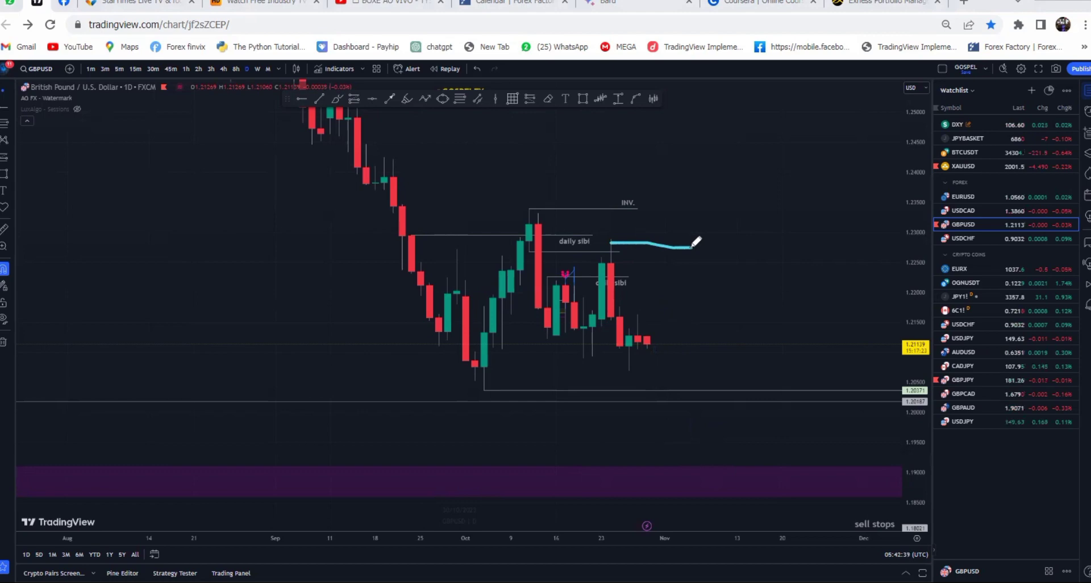
{"action": "left_click_drag", "start_coordinate": [692, 246], "coordinate": [615, 244]}
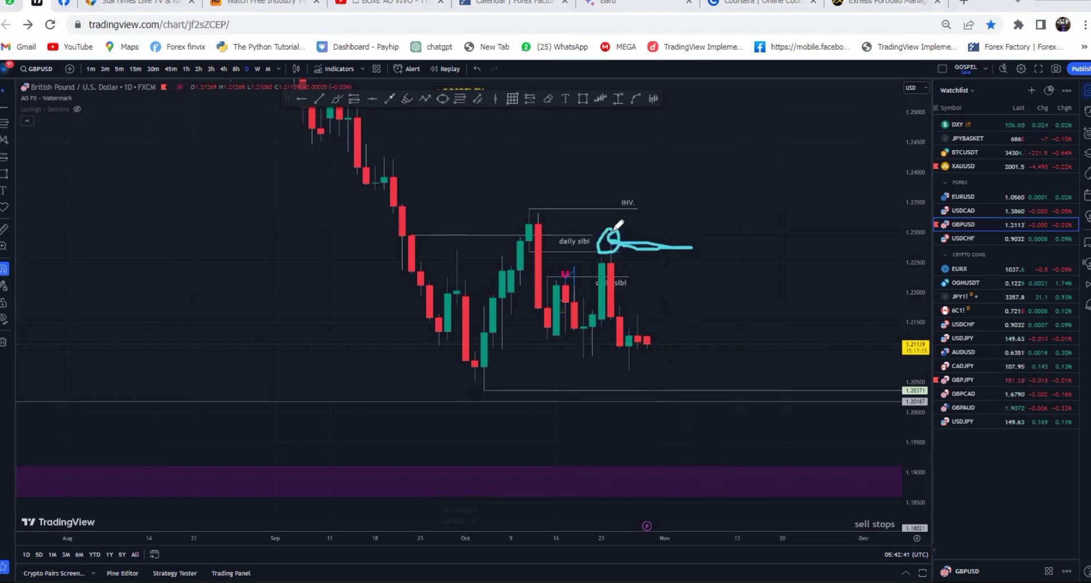
{"action": "mouse_move", "coordinate": [646, 341]}
{"action": "left_mouse_down"}
{"action": "mouse_move", "coordinate": [661, 321]}
{"action": "mouse_move", "coordinate": [667, 347]}
{"action": "left_mouse_up"}
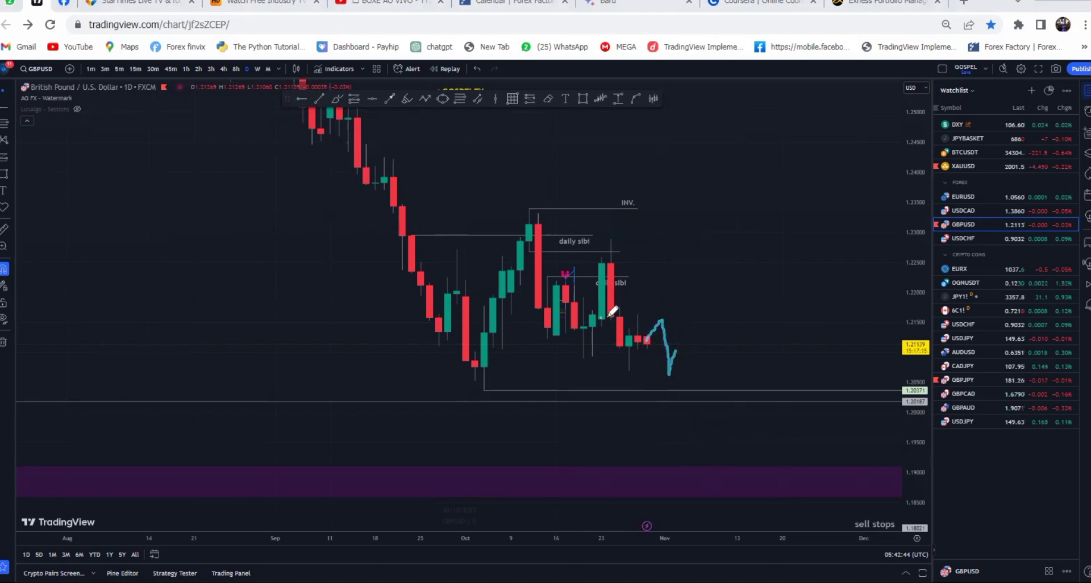
{"action": "mouse_move", "coordinate": [600, 317]}
{"action": "left_mouse_down"}
{"action": "mouse_move", "coordinate": [657, 316]}
{"action": "mouse_move", "coordinate": [694, 349]}
{"action": "mouse_move", "coordinate": [724, 393]}
{"action": "mouse_move", "coordinate": [746, 487]}
{"action": "left_mouse_up"}
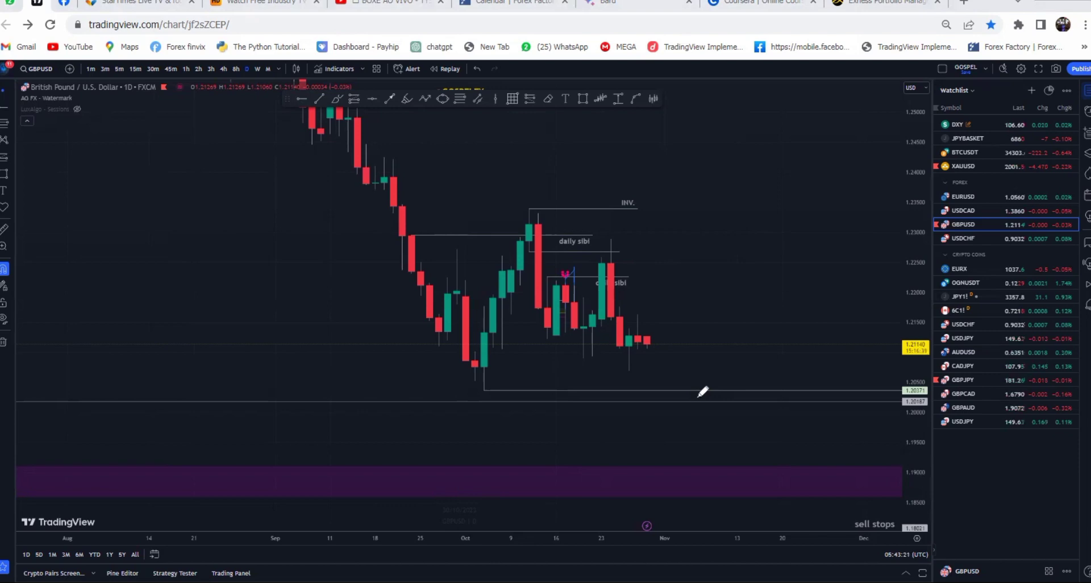
Switch the chart to XAUUSD on the monthly timeframe and clear its old drawings
{"action": "right_click", "coordinate": [773, 319]}
{"action": "left_click", "coordinate": [881, 266]}
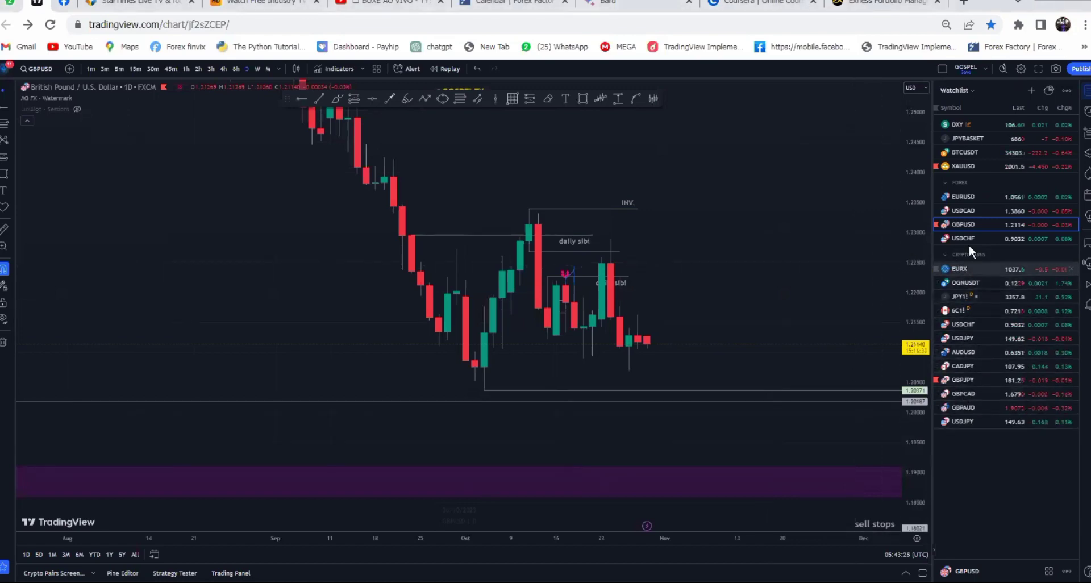
{"action": "left_click", "coordinate": [977, 166]}
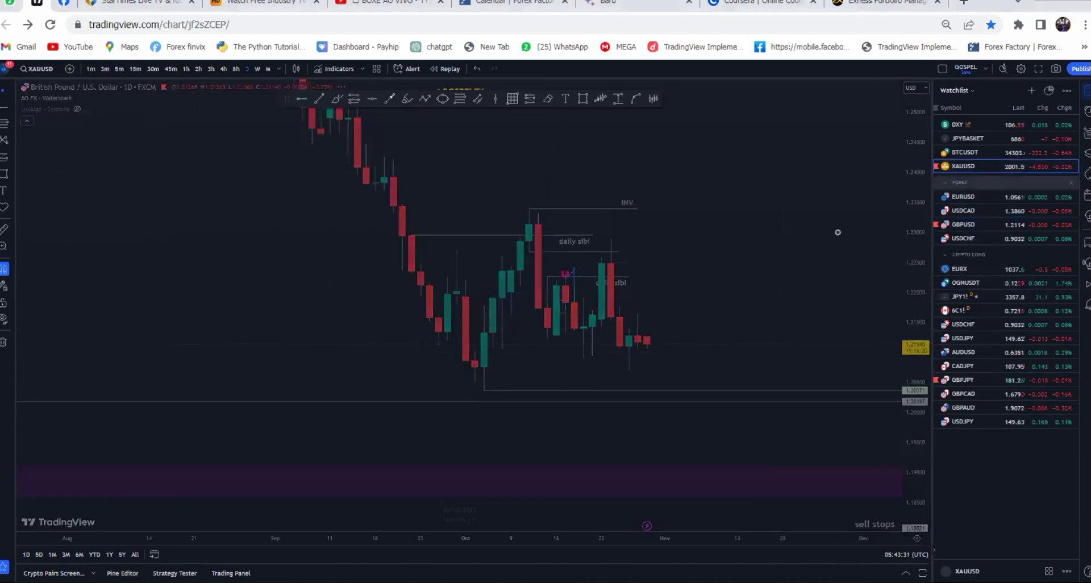
{"action": "scroll", "coordinate": [700, 251], "scroll_direction": "down", "scroll_amount": 4}
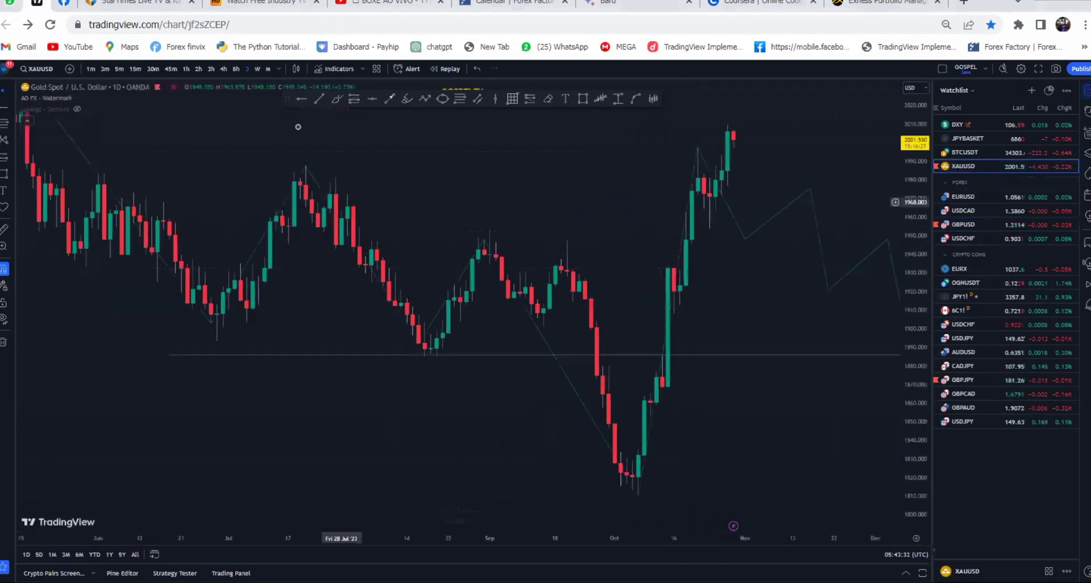
{"action": "left_click", "coordinate": [268, 69]}
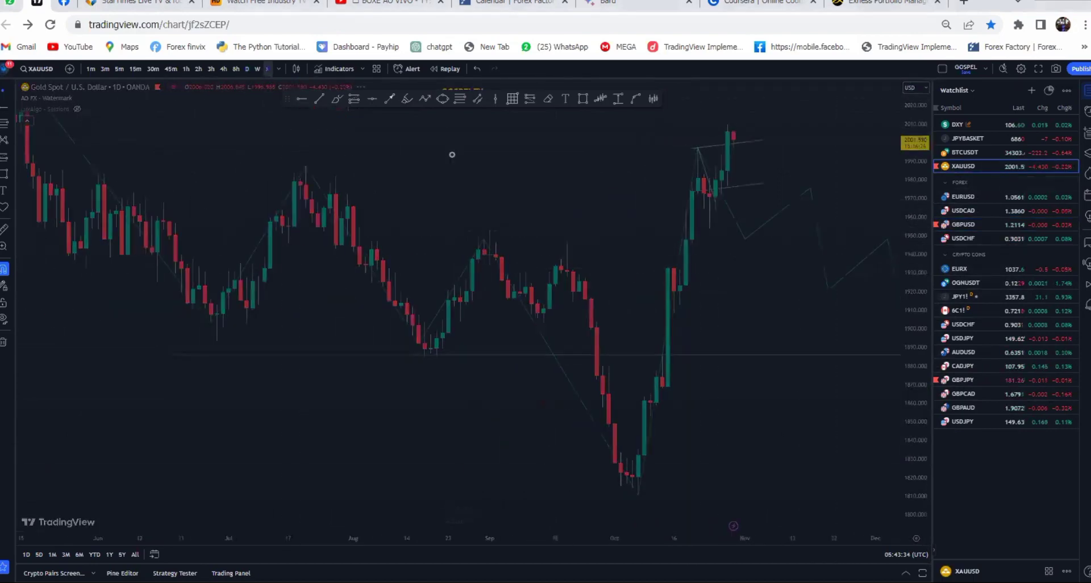
{"action": "right_click", "coordinate": [516, 149]}
{"action": "left_click", "coordinate": [562, 344]}
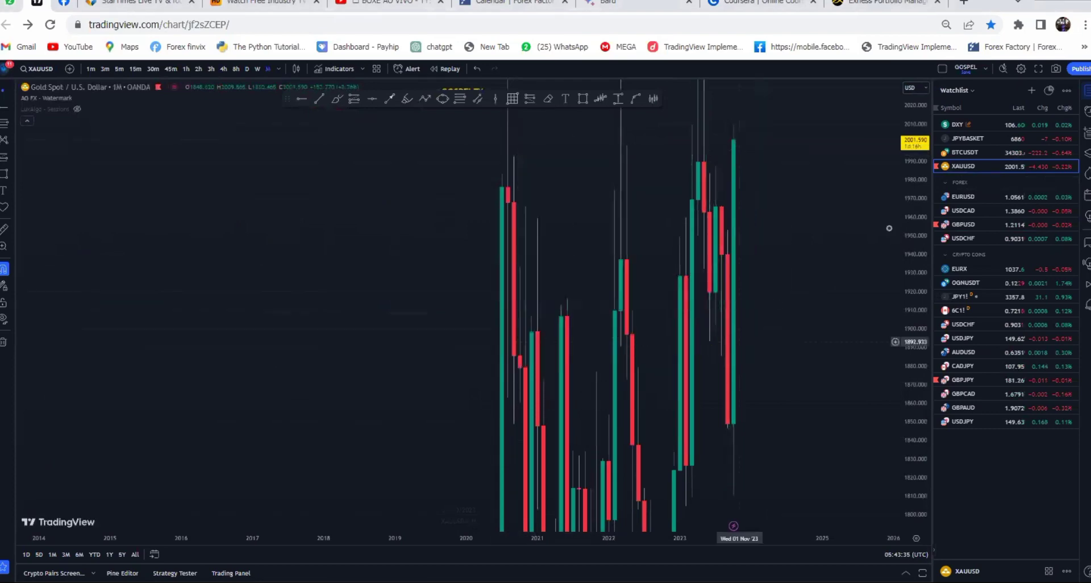
Draw a horizontal ray from the August 2020 high at 2075.282 on the monthly gold chart
{"action": "scroll", "coordinate": [769, 314], "scroll_direction": "up", "scroll_amount": 5}
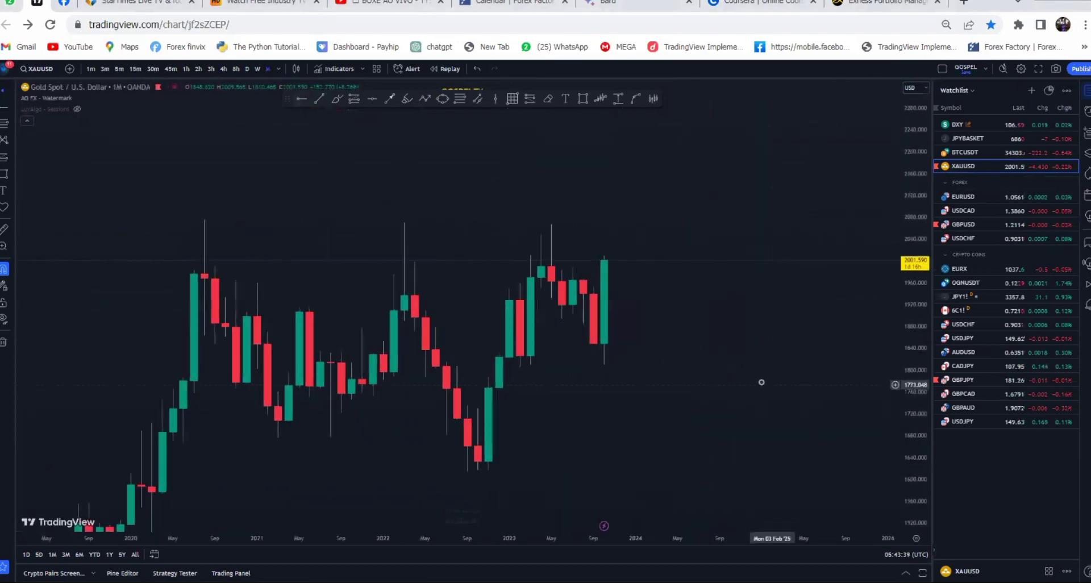
{"action": "scroll", "coordinate": [727, 369], "scroll_direction": "down", "scroll_amount": 4}
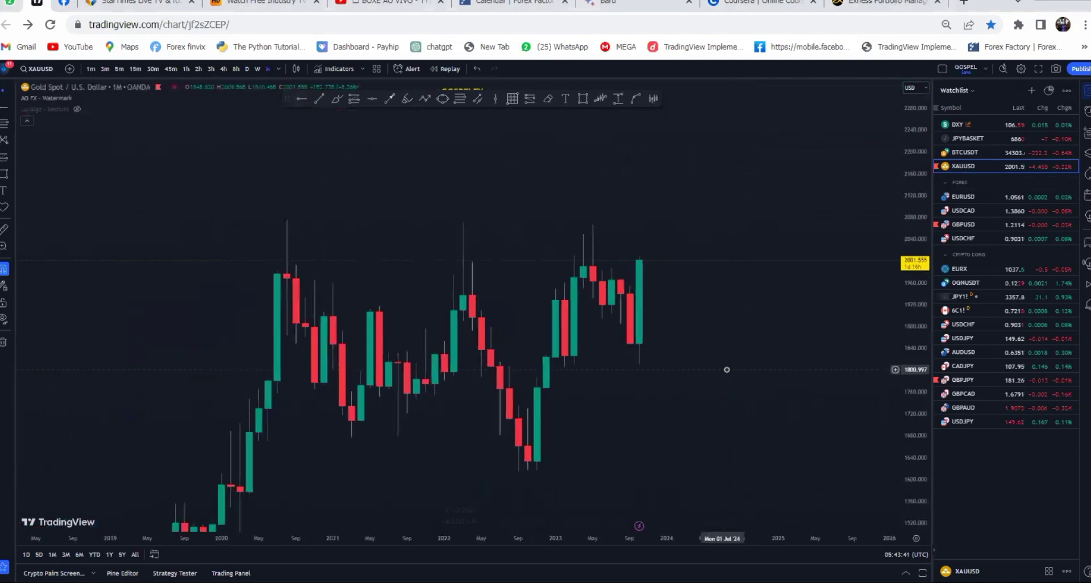
{"action": "scroll", "coordinate": [677, 244], "scroll_direction": "down", "scroll_amount": 2}
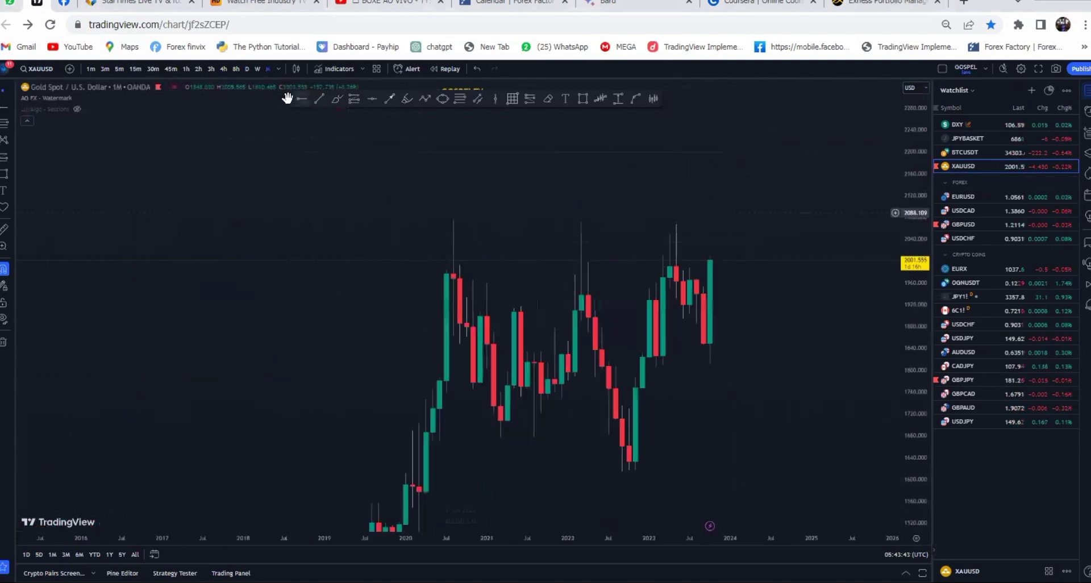
{"action": "left_click", "coordinate": [301, 100]}
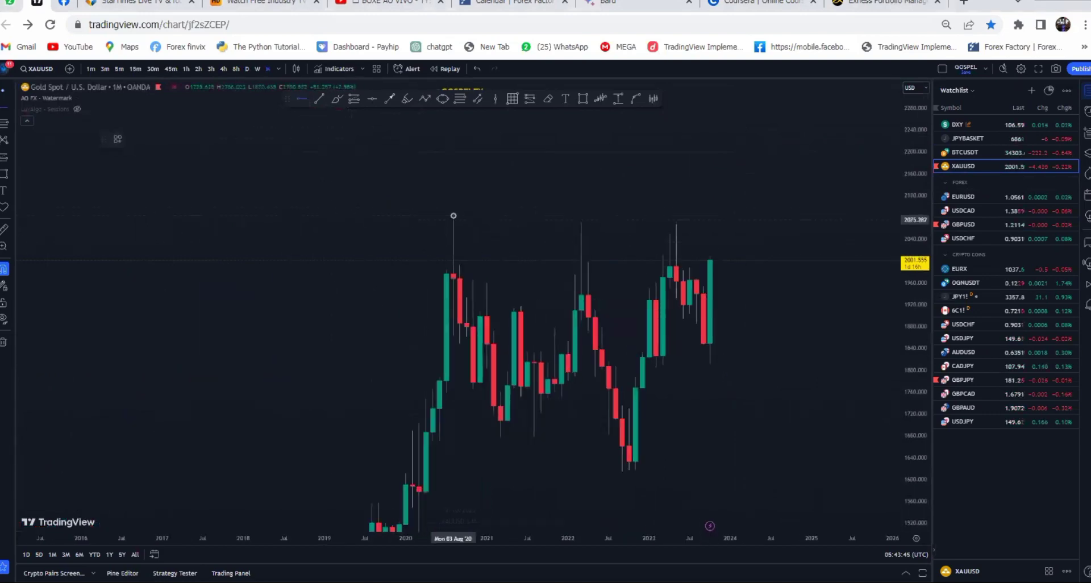
{"action": "left_click", "coordinate": [452, 220]}
{"action": "left_click", "coordinate": [543, 189]}
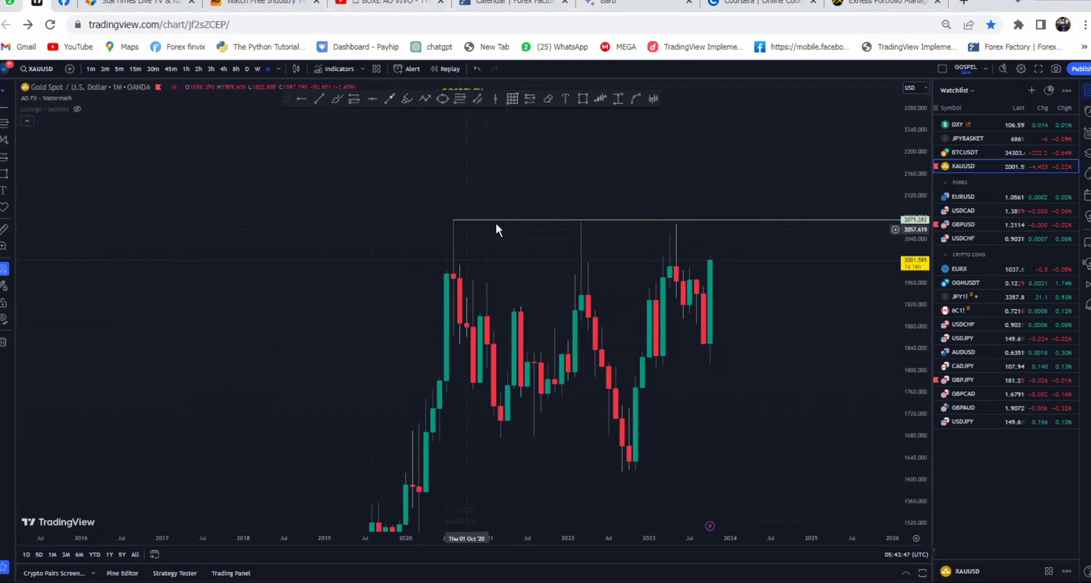
Sketch a zigzag consolidation from the latest monthly gold candle, followed by a rise through the 2075.282 level to about 2095
{"action": "scroll", "coordinate": [505, 261], "scroll_direction": "up", "scroll_amount": 2}
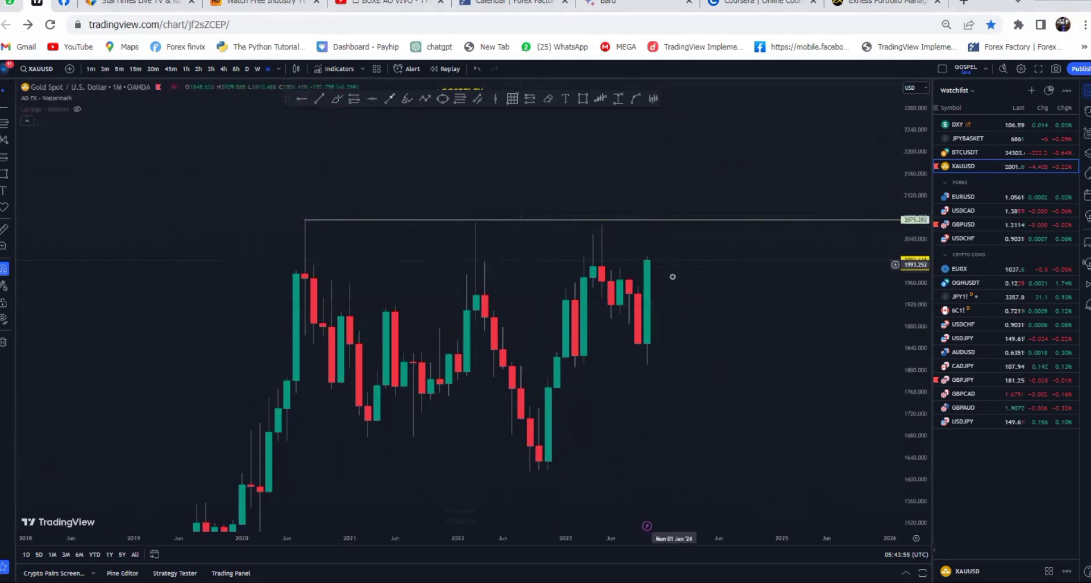
{"action": "scroll", "coordinate": [672, 277], "scroll_direction": "up", "scroll_amount": 2}
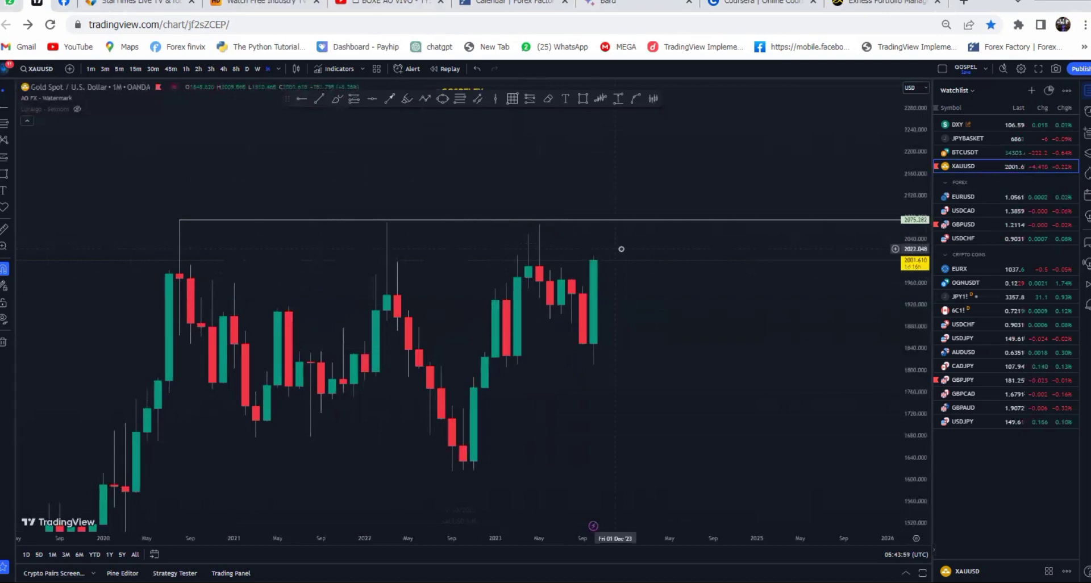
{"action": "scroll", "coordinate": [617, 248], "scroll_direction": "down", "scroll_amount": 2}
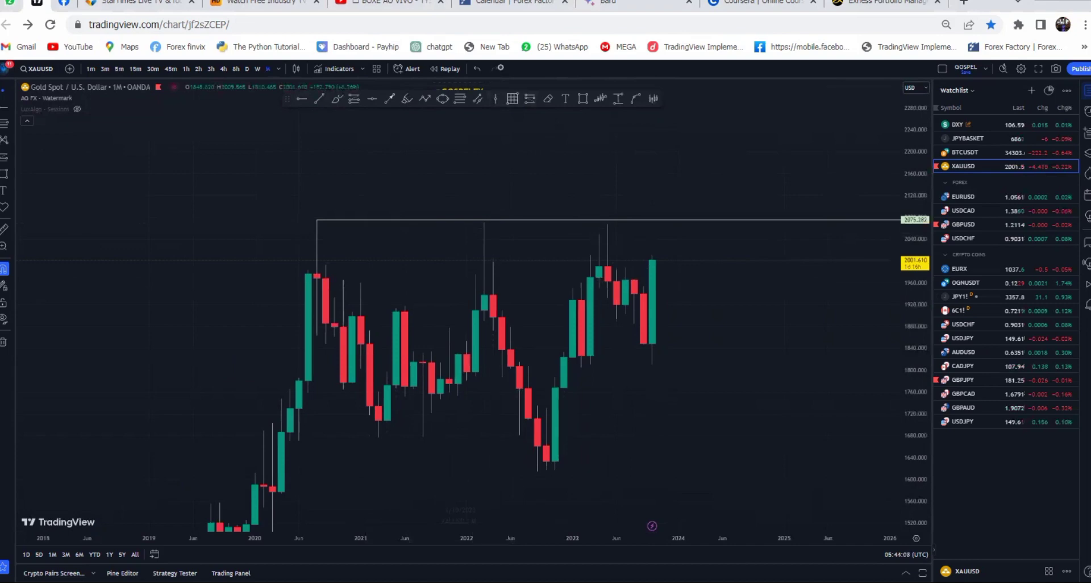
{"action": "left_click_drag", "start_coordinate": [657, 257], "coordinate": [677, 282]}
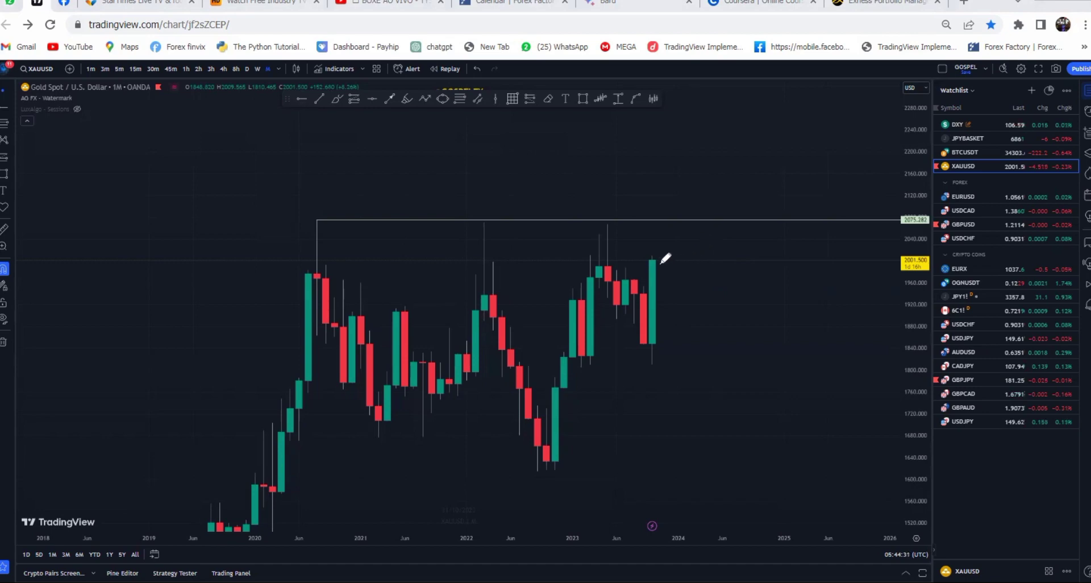
{"action": "left_click_drag", "start_coordinate": [662, 260], "coordinate": [681, 249]}
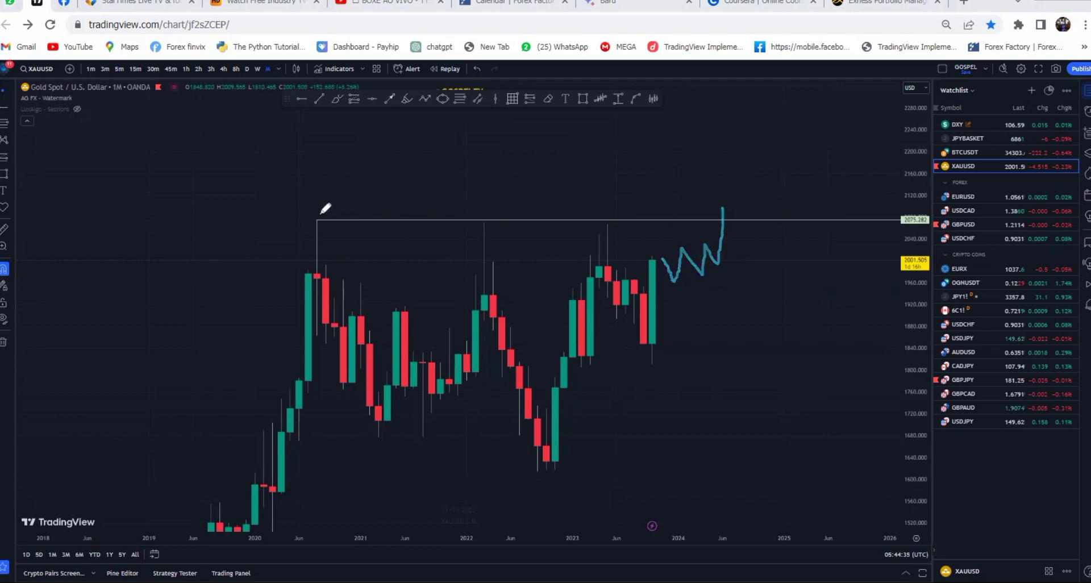
On the weekly gold chart, draw a rectangle zone from 1847.570 to 1801.656, spanning 20 February to 20 November 2023
{"action": "left_click", "coordinate": [257, 69]}
{"action": "scroll", "coordinate": [436, 206], "scroll_direction": "down", "scroll_amount": 2}
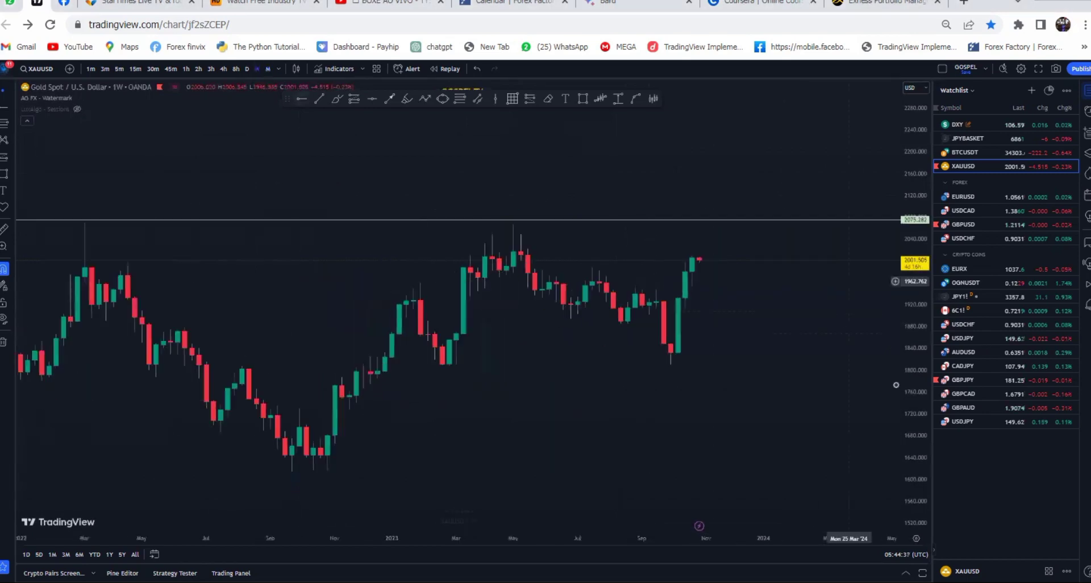
{"action": "left_click_drag", "start_coordinate": [909, 384], "coordinate": [853, 233]}
{"action": "scroll", "coordinate": [739, 284], "scroll_direction": "up", "scroll_amount": 2}
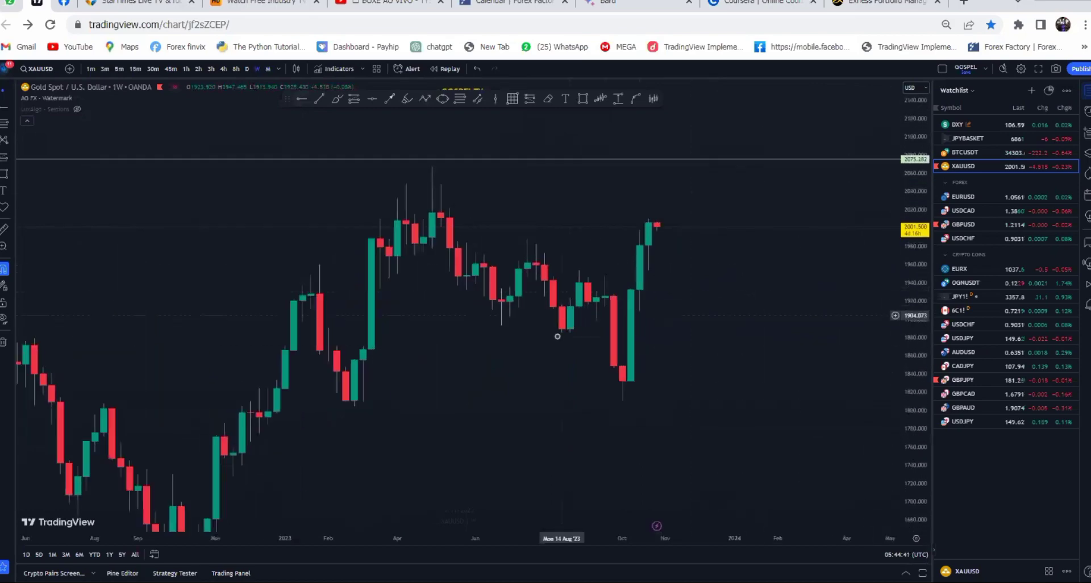
{"action": "left_click", "coordinate": [582, 99]}
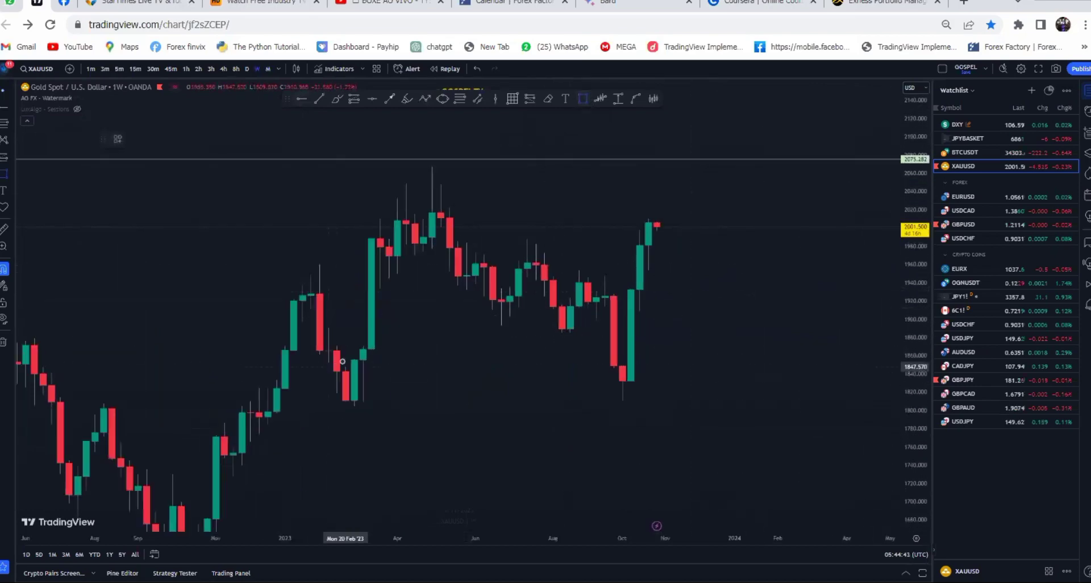
{"action": "left_click_drag", "start_coordinate": [345, 366], "coordinate": [681, 408]}
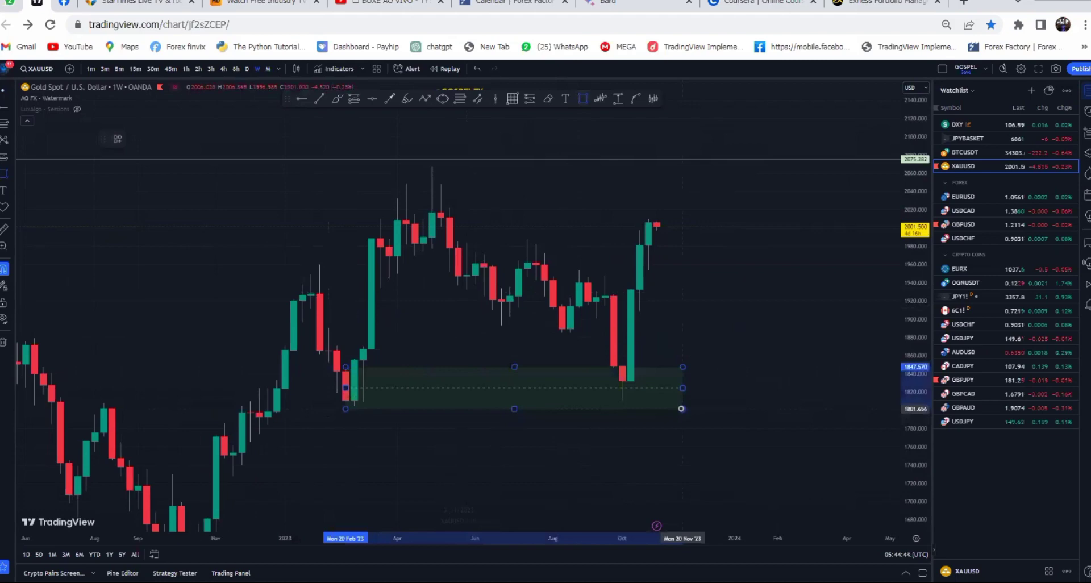
{"action": "left_click", "coordinate": [699, 368]}
Draw a rectangle over the October weekly gap from 1932.365 to 1955.281, spanning 9 October to 11 December 2023
{"action": "left_click_drag", "start_coordinate": [706, 349], "coordinate": [701, 372]}
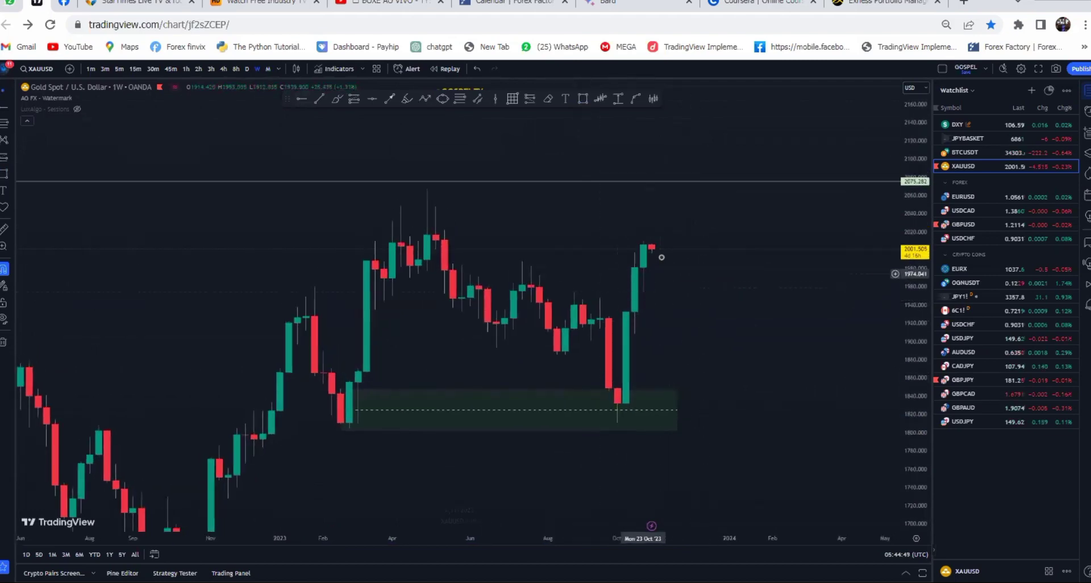
{"action": "scroll", "coordinate": [661, 257], "scroll_direction": "up", "scroll_amount": 3}
{"action": "left_click", "coordinate": [583, 98]}
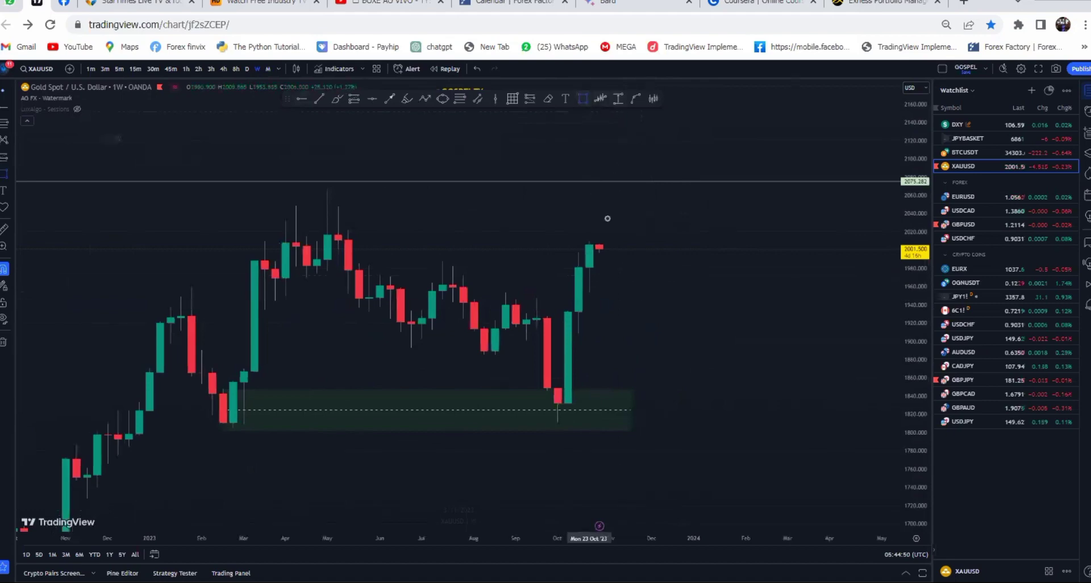
{"action": "left_click", "coordinate": [568, 311]}
{"action": "left_click", "coordinate": [661, 291]}
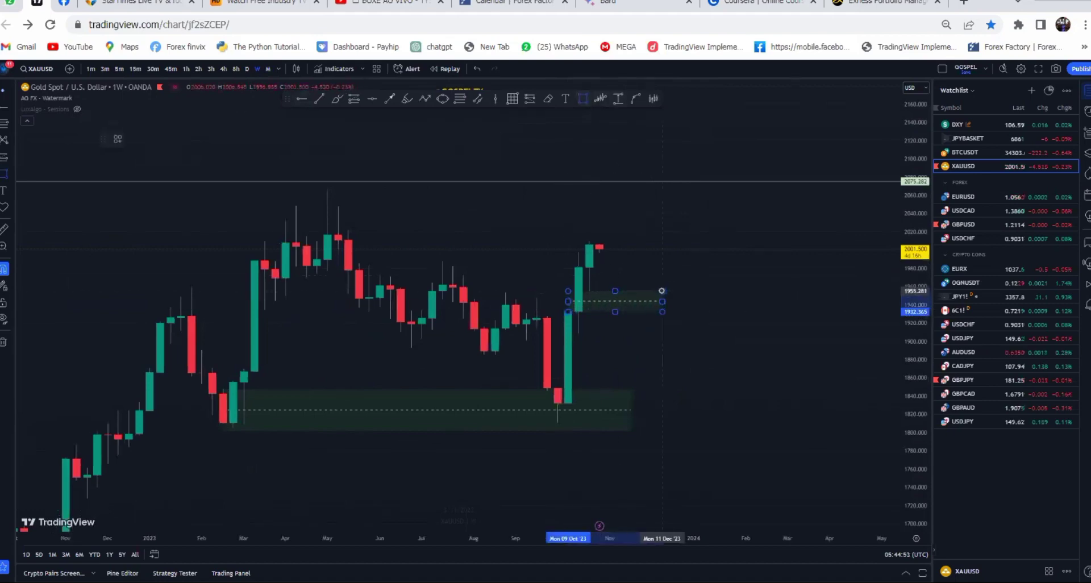
Sketch a projected gold dip toward the upper green zone and a rise through the 2075.282 level to about 2110
{"action": "left_click_drag", "start_coordinate": [665, 264], "coordinate": [669, 273]}
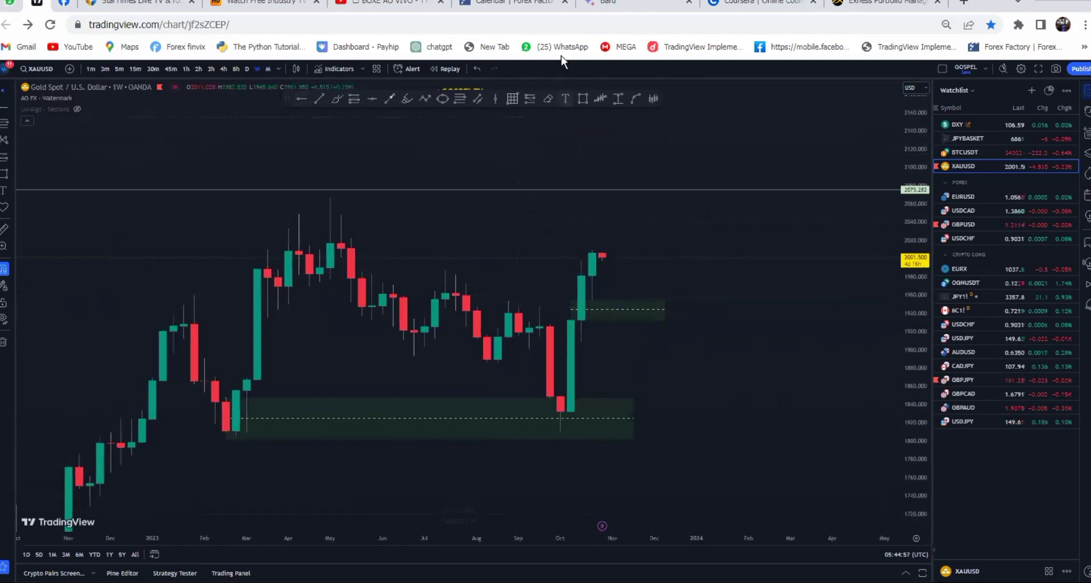
{"action": "left_click_drag", "start_coordinate": [606, 263], "coordinate": [626, 292]}
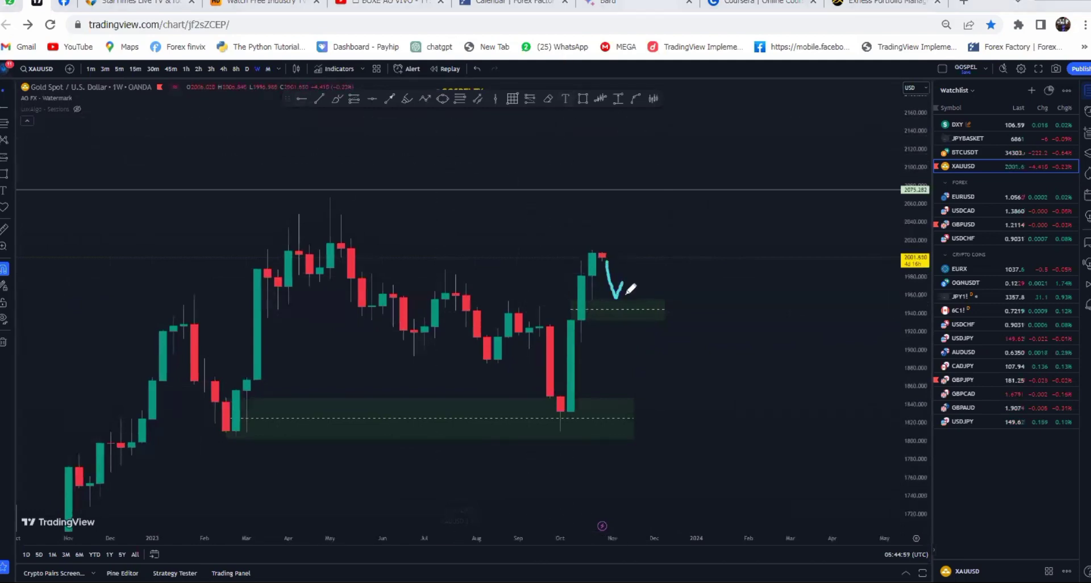
{"action": "left_click_drag", "start_coordinate": [658, 205], "coordinate": [657, 155]}
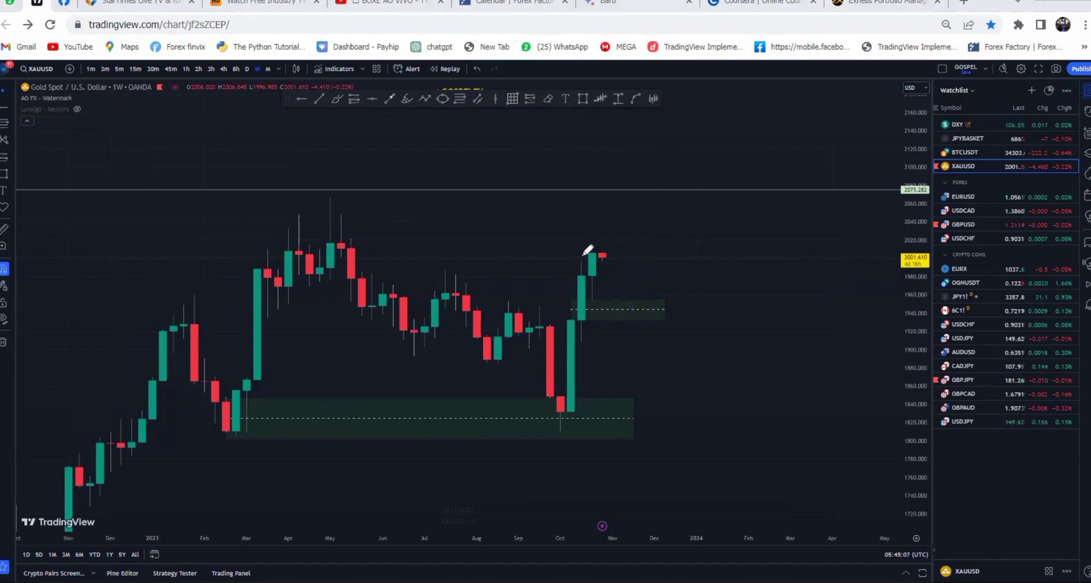
Highlight the upper and lower edges of the October price gap, at about 1907 and 1850, and sketch a rise through the 2075.282 level
{"action": "mouse_move", "coordinate": [570, 342]}
{"action": "left_mouse_down"}
{"action": "mouse_move", "coordinate": [649, 391]}
{"action": "mouse_move", "coordinate": [548, 391]}
{"action": "left_mouse_up"}
{"action": "left_click_drag", "start_coordinate": [582, 337], "coordinate": [636, 349]}
{"action": "left_click_drag", "start_coordinate": [561, 391], "coordinate": [621, 392]}
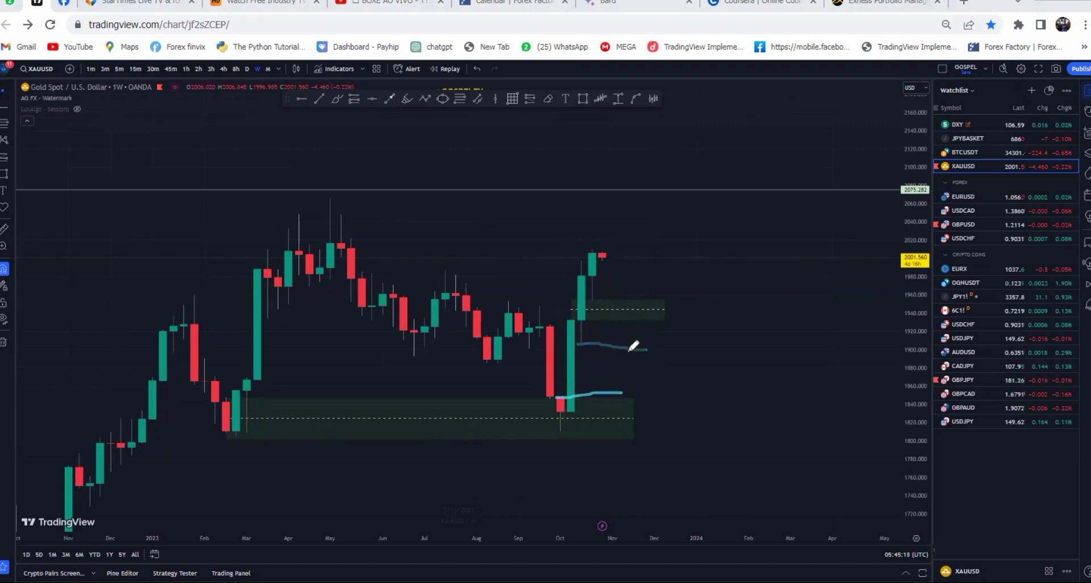
{"action": "mouse_move", "coordinate": [602, 274]}
{"action": "left_mouse_down"}
{"action": "mouse_move", "coordinate": [641, 365]}
{"action": "mouse_move", "coordinate": [674, 162]}
{"action": "left_mouse_up"}
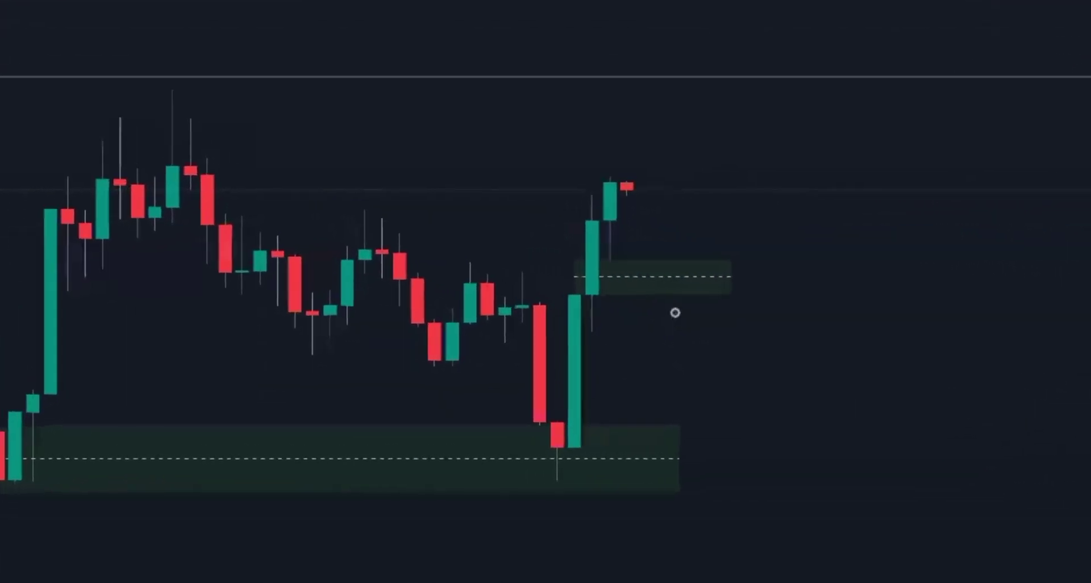
Draw a rectangle over the October gap from about 1909 to 1850, and extend the zone above it back to 28 August 2023 at 1912.835
{"action": "right_click", "coordinate": [696, 305]}
{"action": "left_click", "coordinate": [590, 393]}
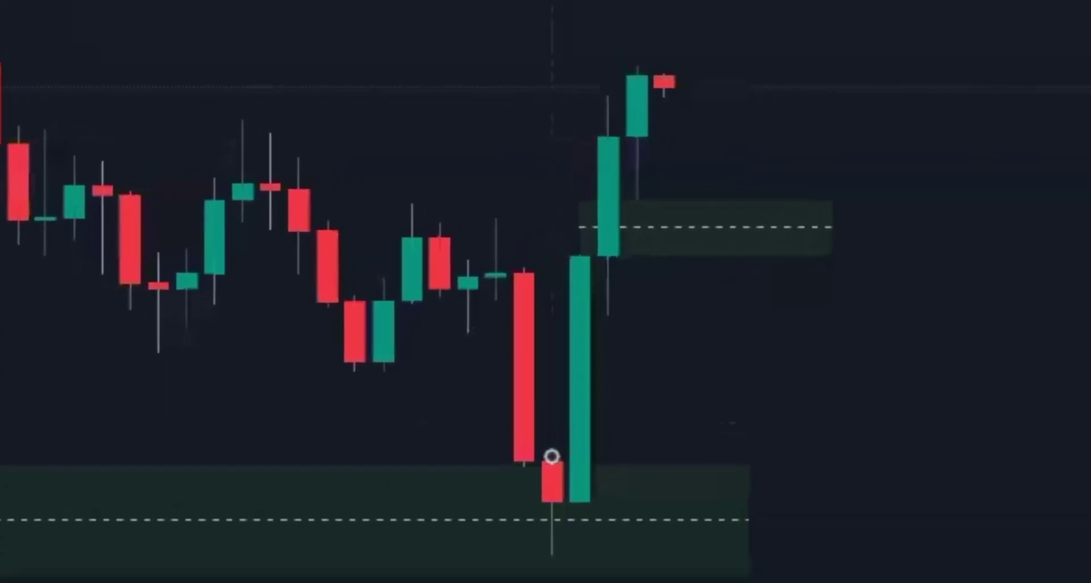
{"action": "left_click", "coordinate": [556, 432]}
{"action": "left_click", "coordinate": [816, 325]}
{"action": "left_click", "coordinate": [581, 221]}
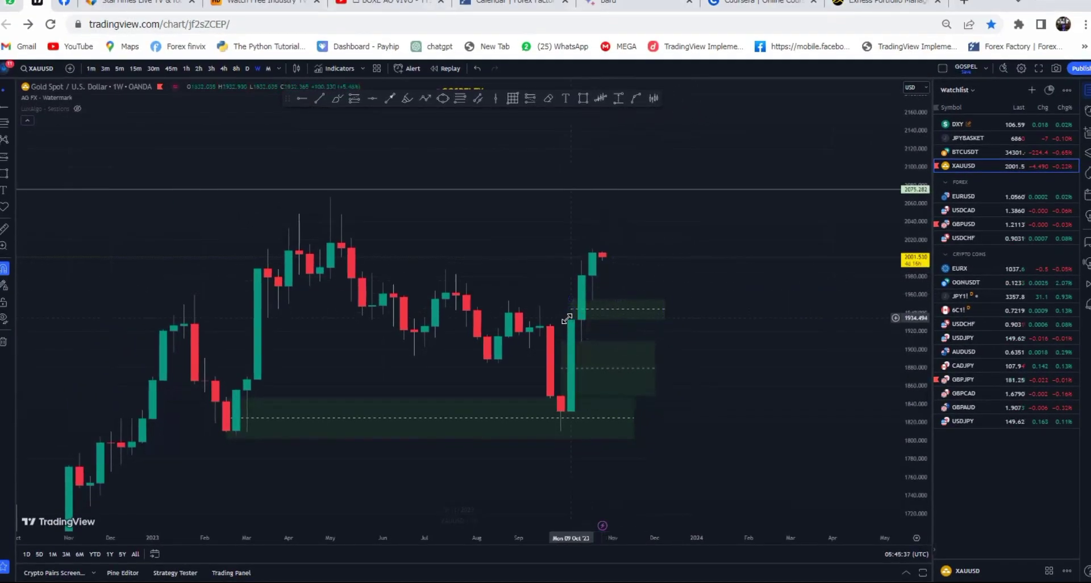
{"action": "left_click_drag", "start_coordinate": [571, 319], "coordinate": [506, 337]}
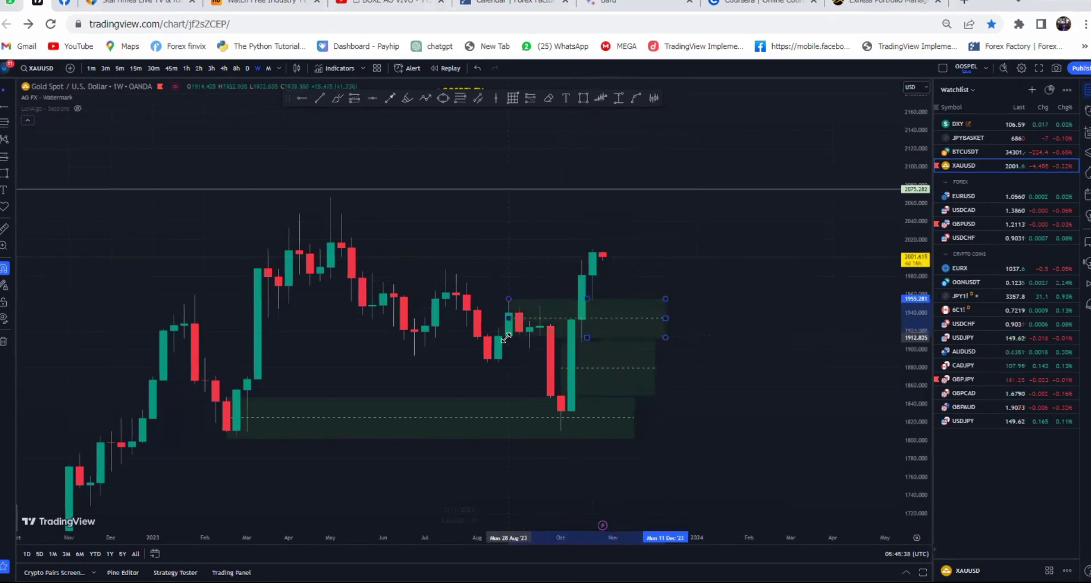
{"action": "left_click", "coordinate": [540, 272]}
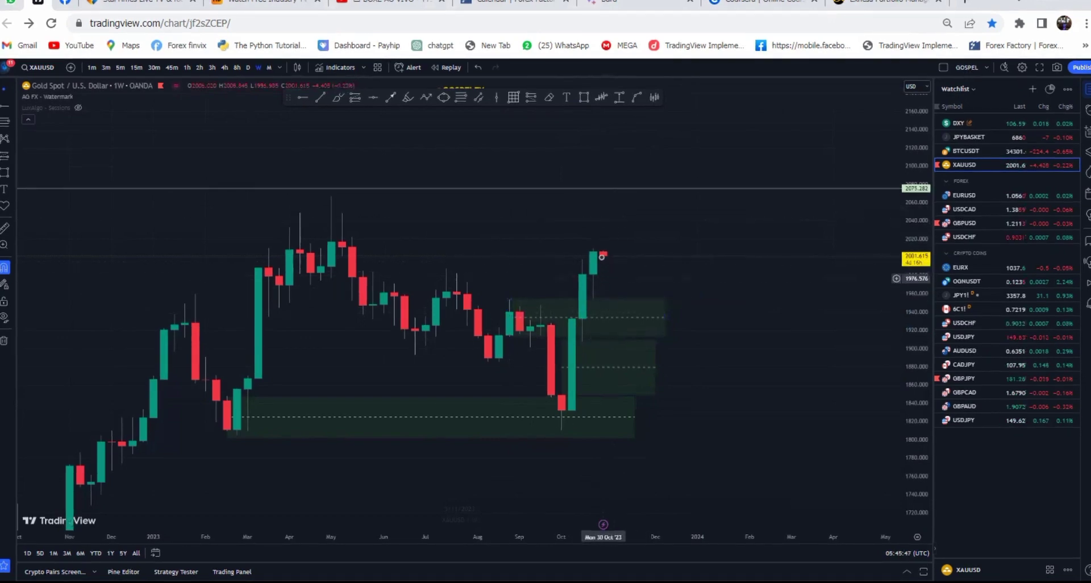
Draw a projected path from the latest weekly candle down to about 1936 in the upper green zone, ending at 2111.949 on 4 December 2023
{"action": "left_click", "coordinate": [426, 96]}
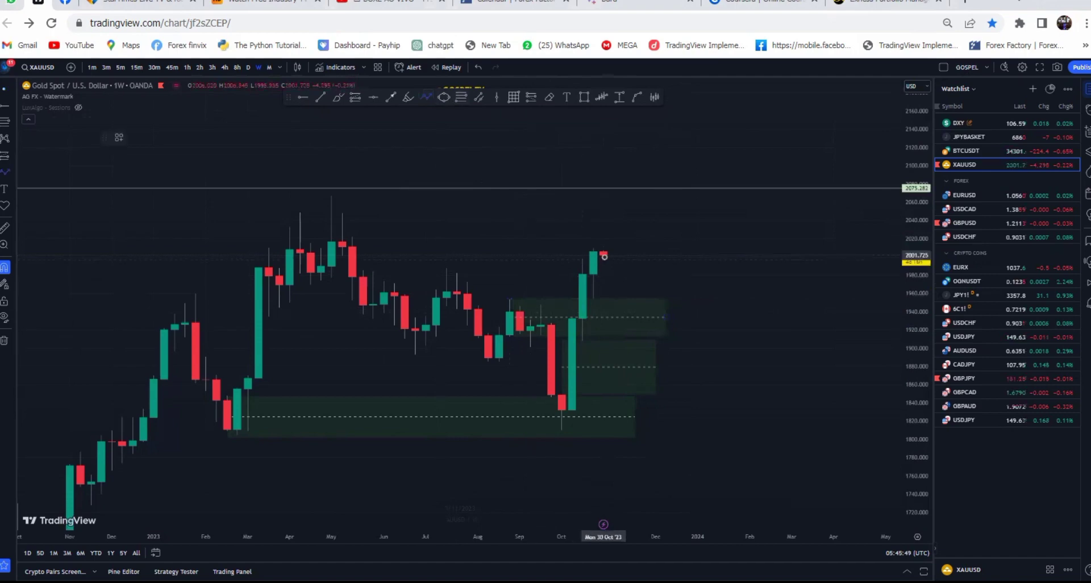
{"action": "left_click", "coordinate": [624, 314]}
{"action": "left_click", "coordinate": [656, 154]}
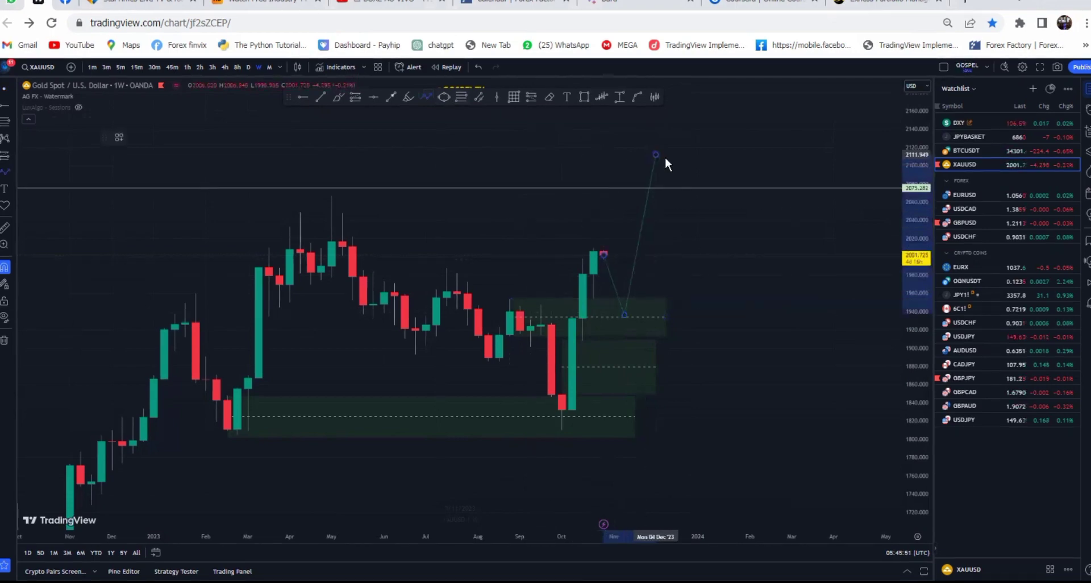
{"action": "left_click", "coordinate": [679, 174]}
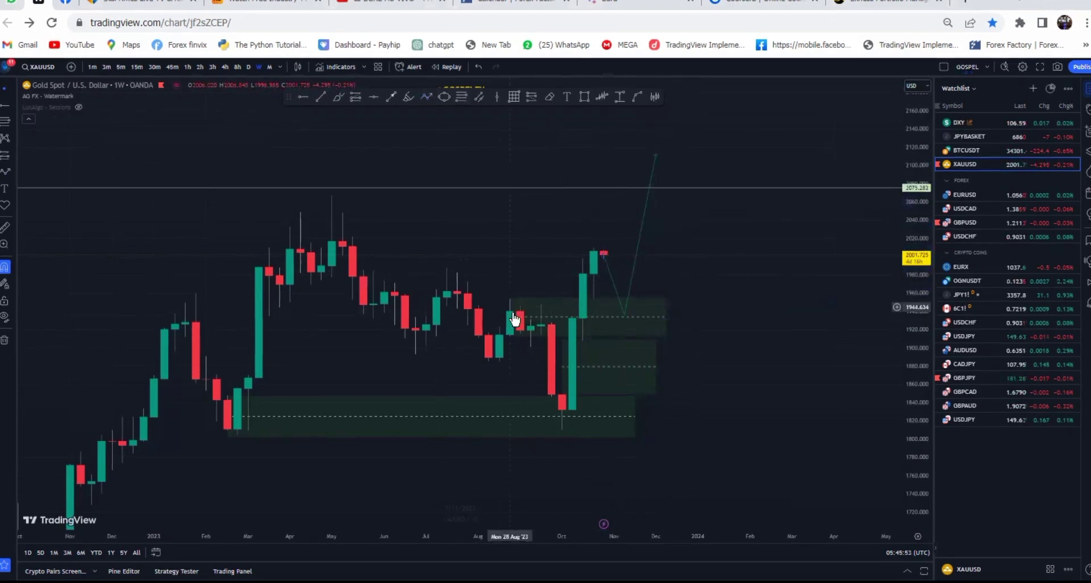
Draw a trend line along the mid-August low, from 14 August to about 18 September 2023
{"action": "left_click", "coordinate": [320, 97]}
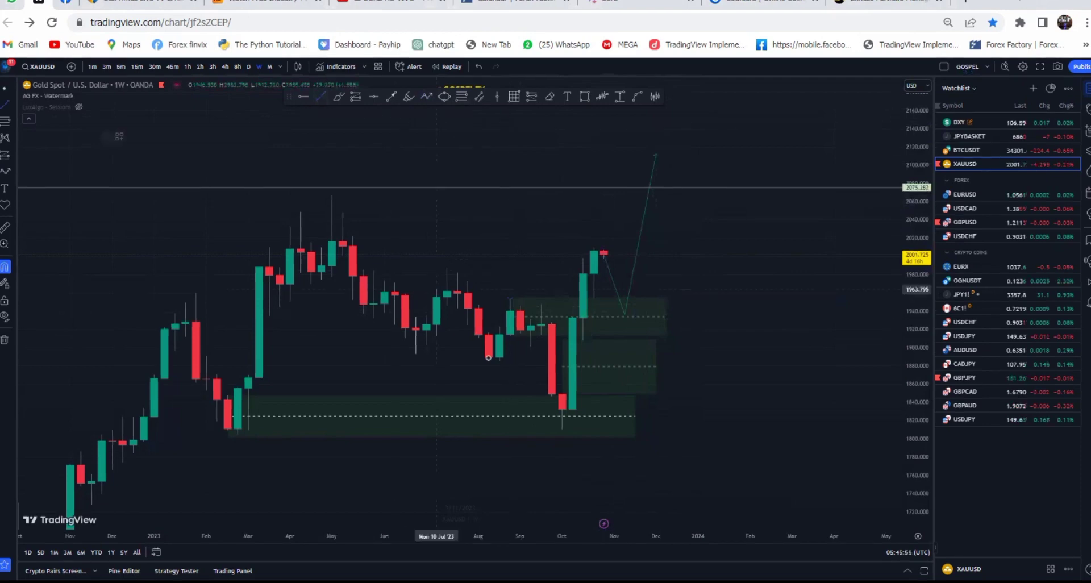
{"action": "left_click", "coordinate": [489, 360]}
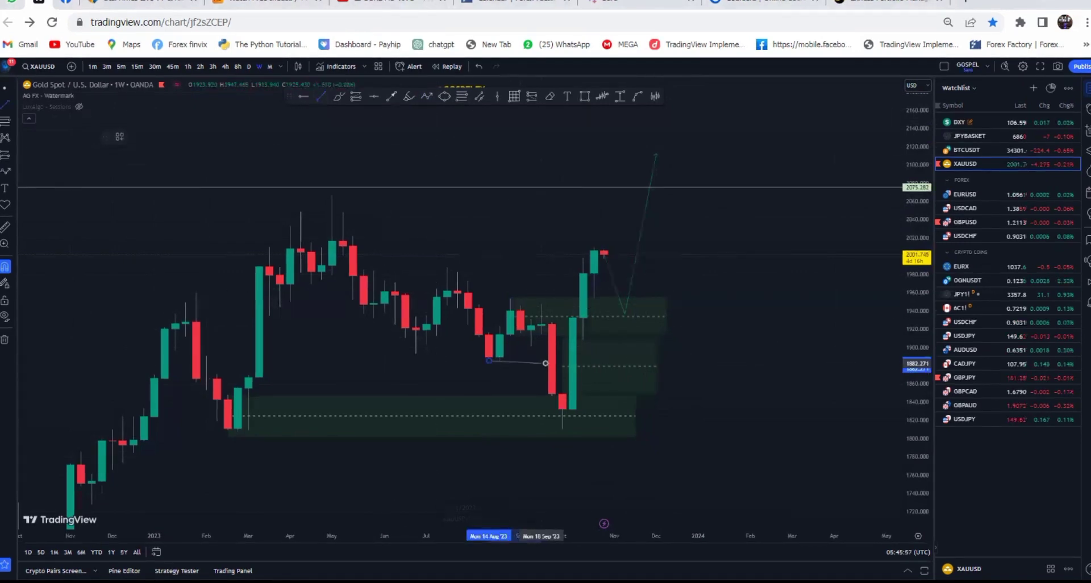
{"action": "left_click", "coordinate": [546, 362]}
{"action": "scroll", "coordinate": [704, 361], "scroll_direction": "down", "scroll_amount": 1}
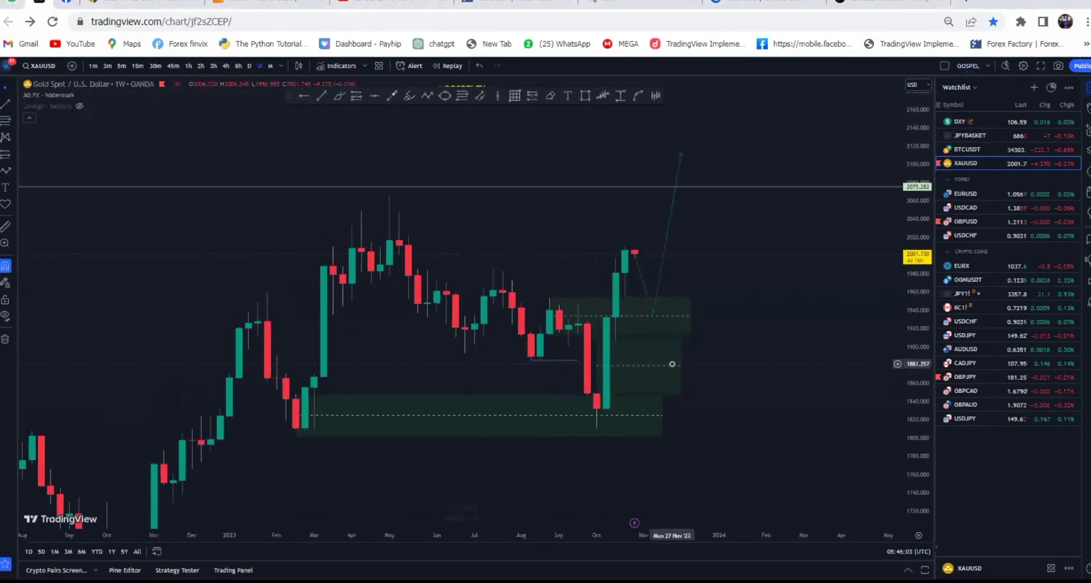
{"action": "left_click", "coordinate": [681, 322]}
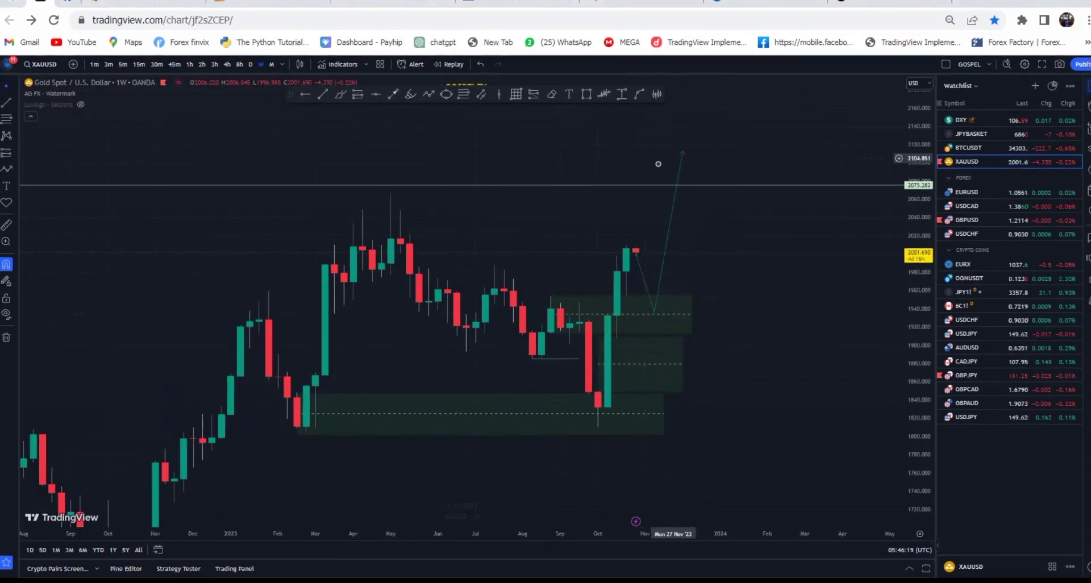
Switch gold to the daily timeframe and trim the middle green zone to start on 13 October 2023 with its lower edge at about 1885
{"action": "left_click", "coordinate": [251, 64]}
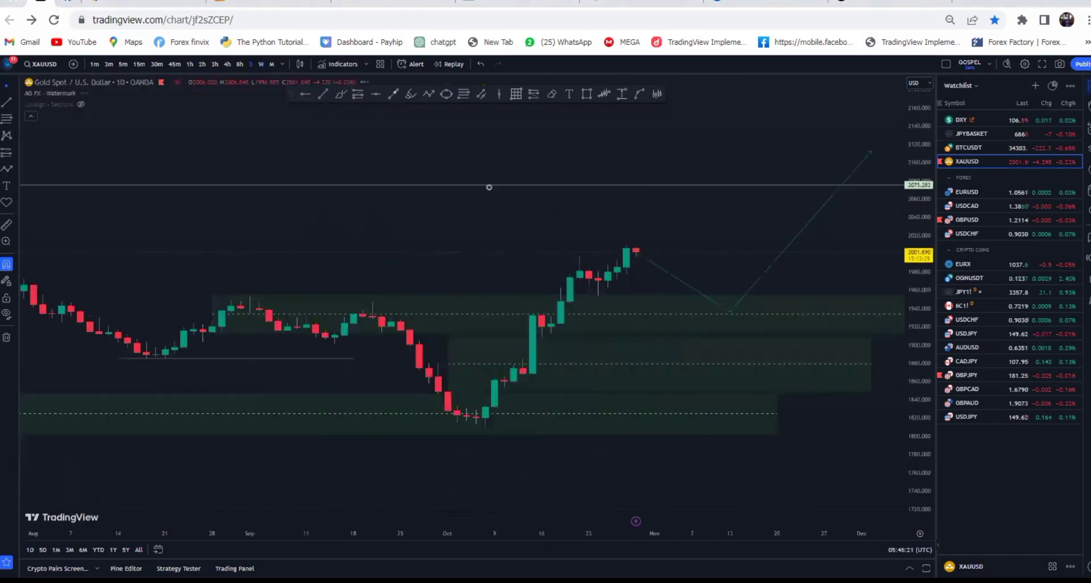
{"action": "scroll", "coordinate": [647, 254], "scroll_direction": "down", "scroll_amount": 4}
{"action": "left_click_drag", "start_coordinate": [647, 254], "coordinate": [619, 261]}
{"action": "left_click_drag", "start_coordinate": [907, 372], "coordinate": [907, 311]}
{"action": "left_click_drag", "start_coordinate": [857, 241], "coordinate": [812, 250]}
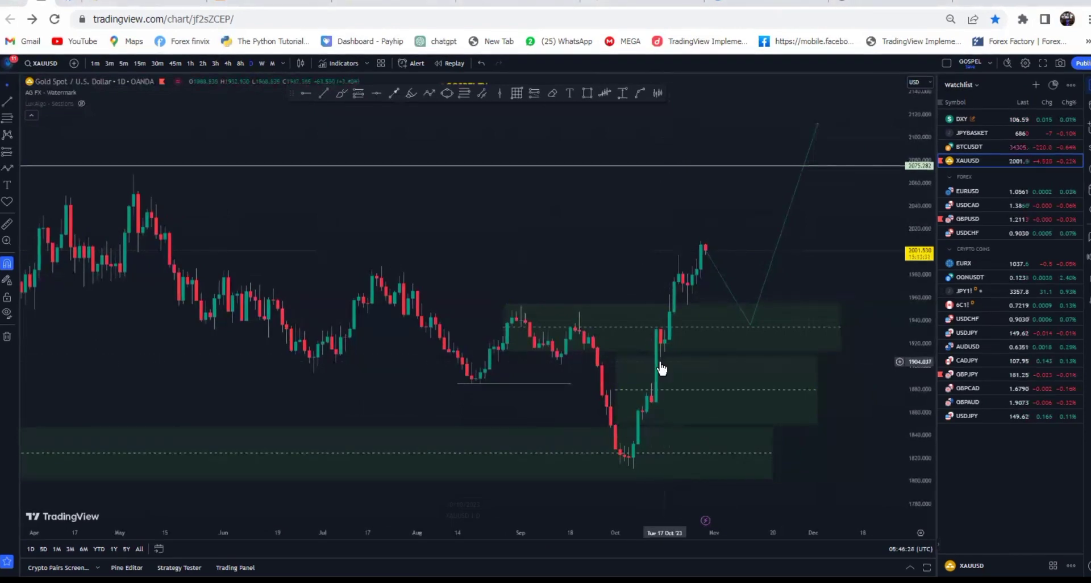
{"action": "left_click_drag", "start_coordinate": [617, 423], "coordinate": [656, 382]}
{"action": "left_click", "coordinate": [630, 371]}
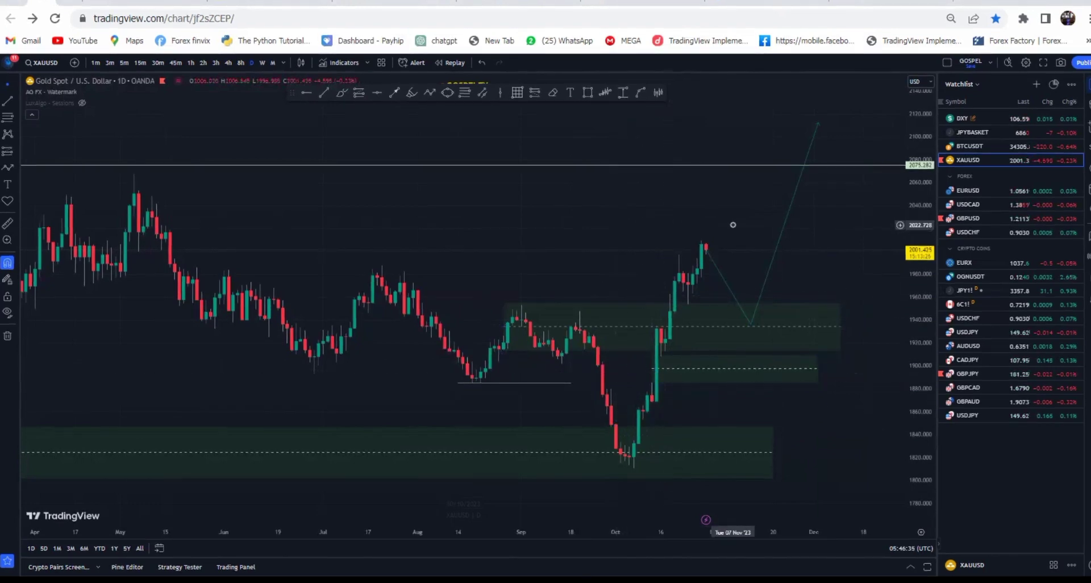
Narrow the upper green zone to about 1931–1945 and end it on 5 December 2023
{"action": "scroll", "coordinate": [733, 225], "scroll_direction": "down", "scroll_amount": 1}
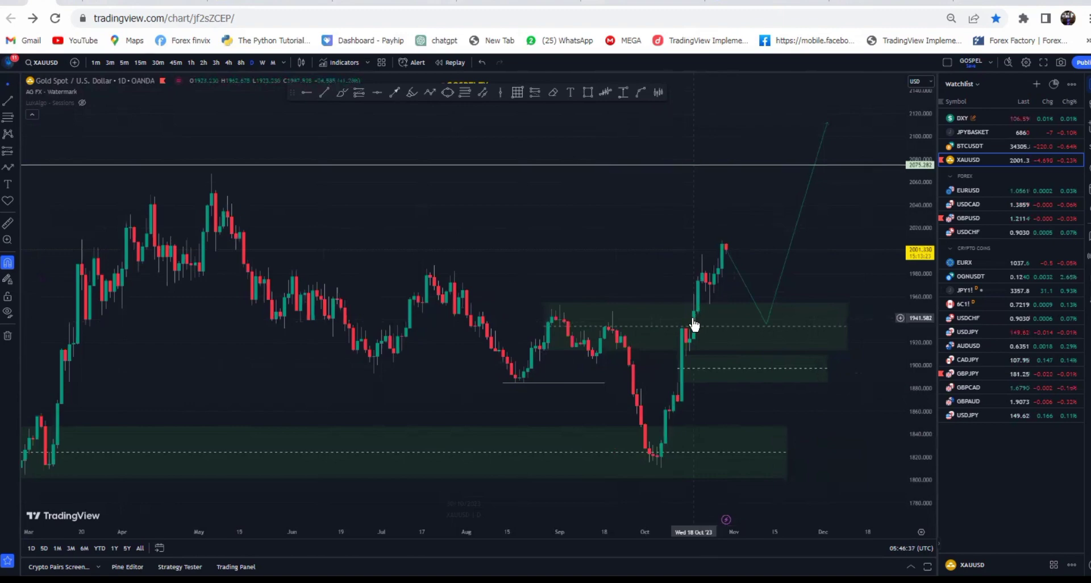
{"action": "left_click_drag", "start_coordinate": [846, 350], "coordinate": [836, 330]}
{"action": "left_click", "coordinate": [849, 273]}
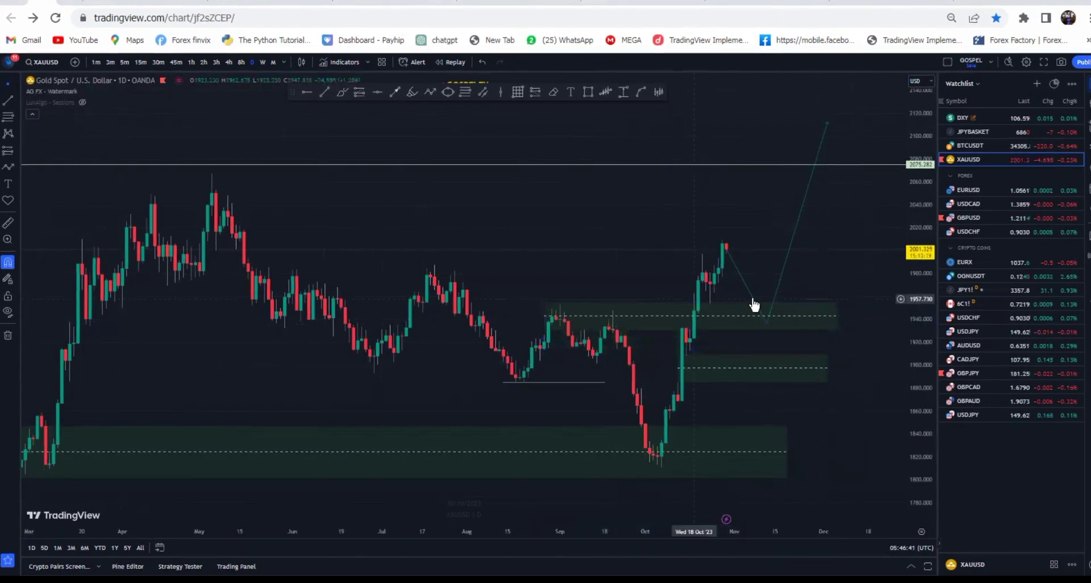
{"action": "left_click_drag", "start_coordinate": [835, 302], "coordinate": [831, 309]}
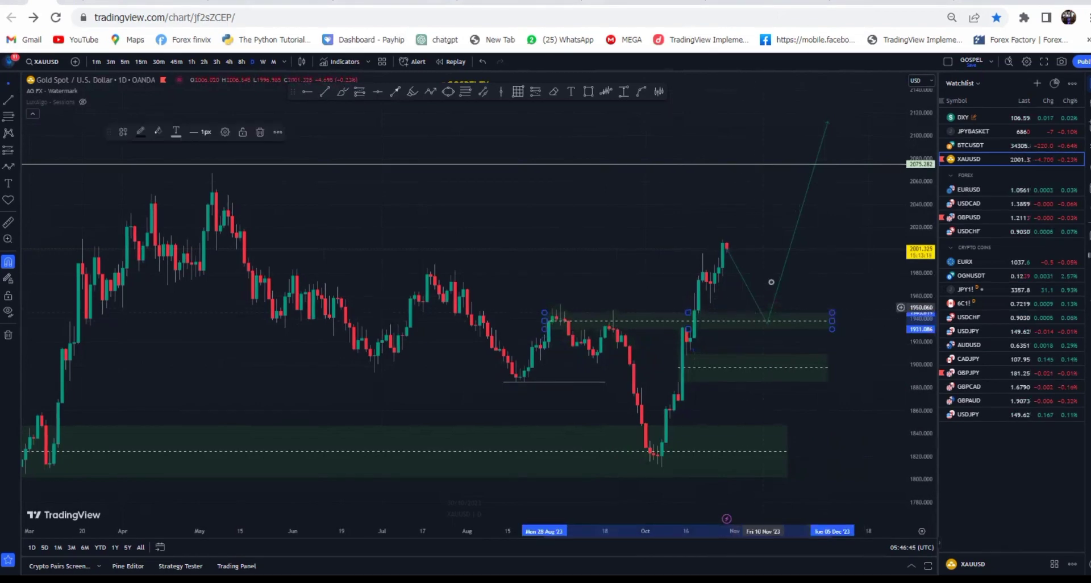
Draw a rectangle over the May daily imbalance from 2007.845 to 2022.324, spanning 15 May to 9 November 2023
{"action": "left_click_drag", "start_coordinate": [765, 244], "coordinate": [760, 264]}
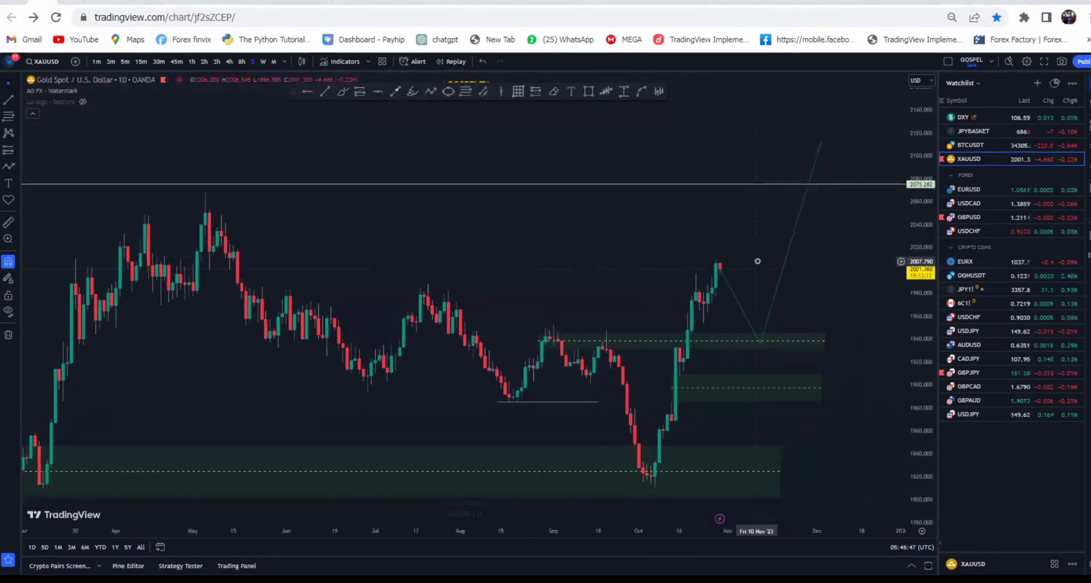
{"action": "scroll", "coordinate": [760, 263], "scroll_direction": "down", "scroll_amount": 1}
{"action": "scroll", "coordinate": [760, 263], "scroll_direction": "down", "scroll_amount": 2}
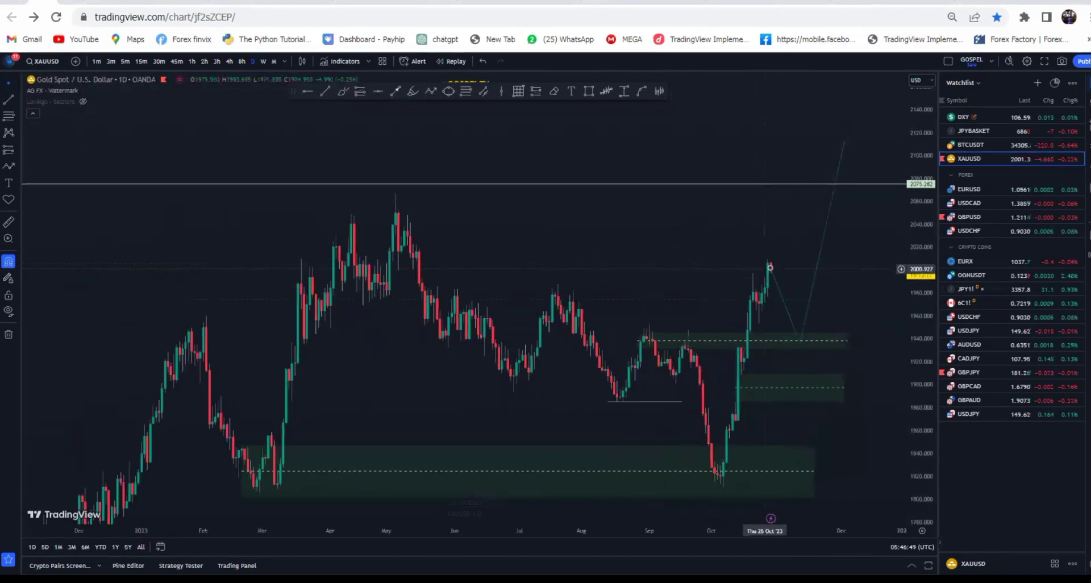
{"action": "left_click", "coordinate": [773, 262]}
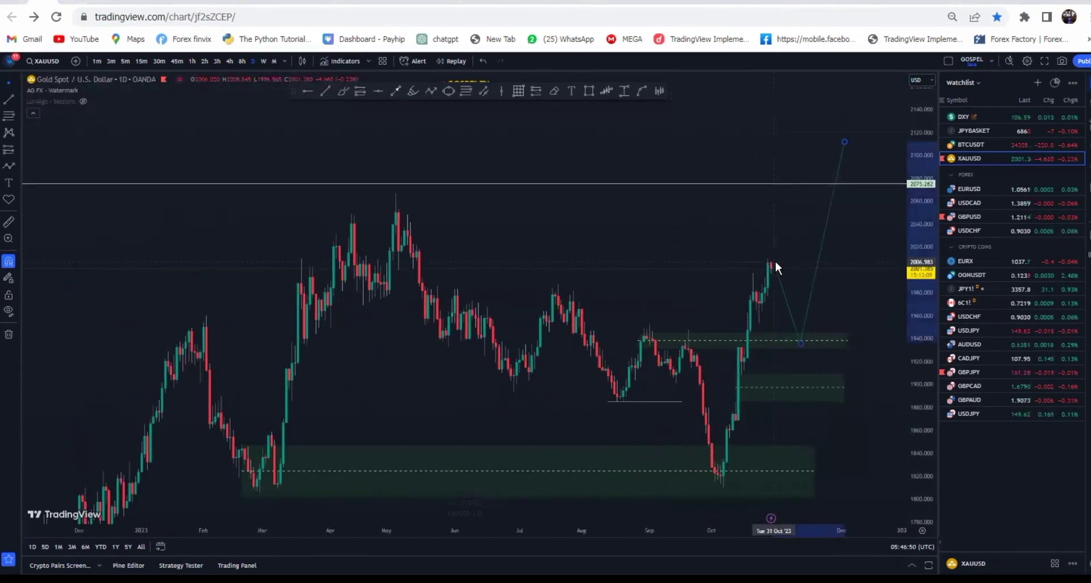
{"action": "left_click", "coordinate": [589, 91]}
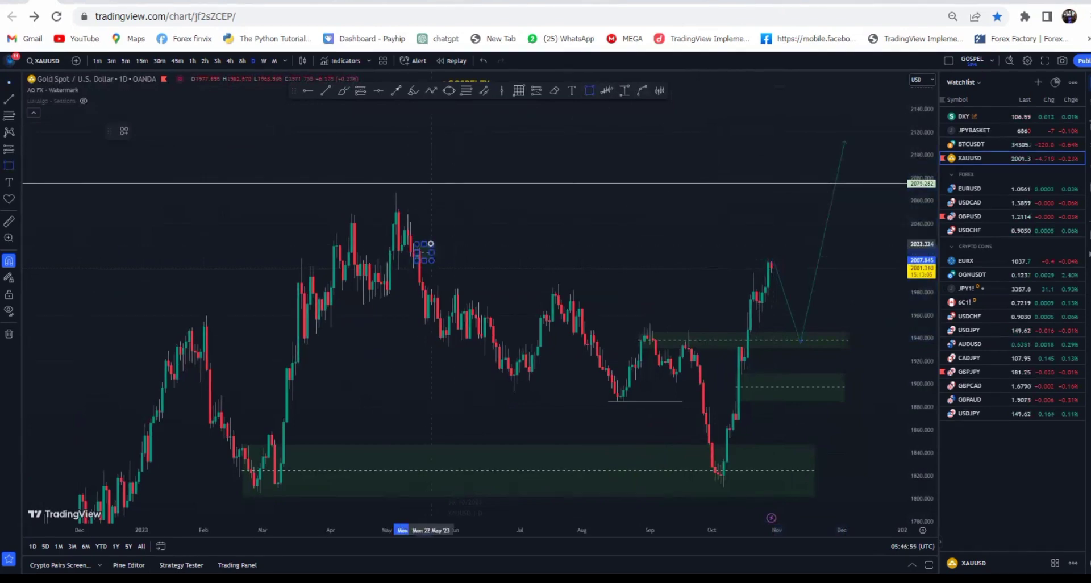
{"action": "left_click_drag", "start_coordinate": [430, 244], "coordinate": [795, 244]}
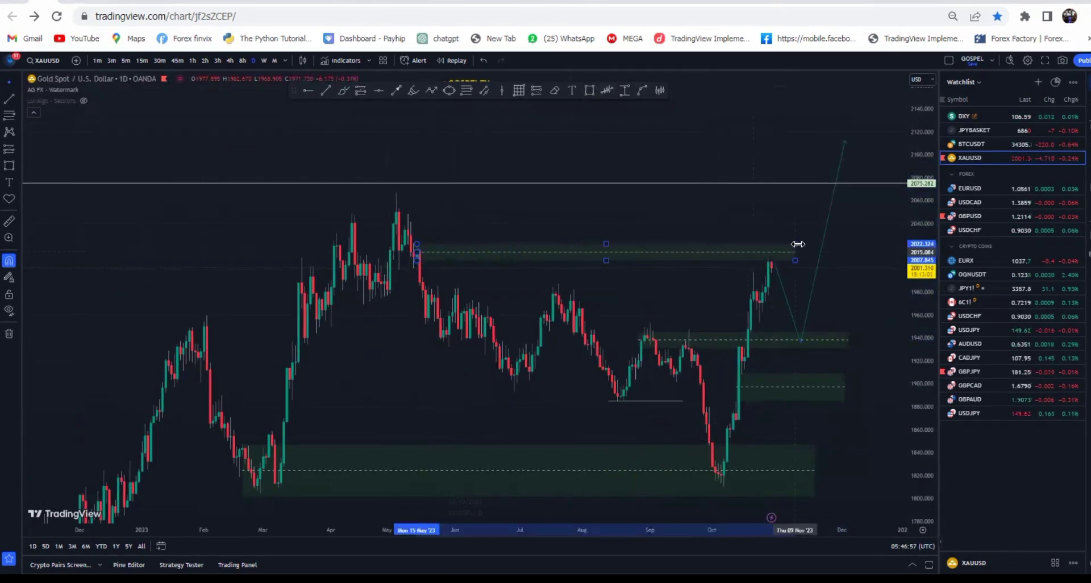
{"action": "left_click", "coordinate": [794, 217]}
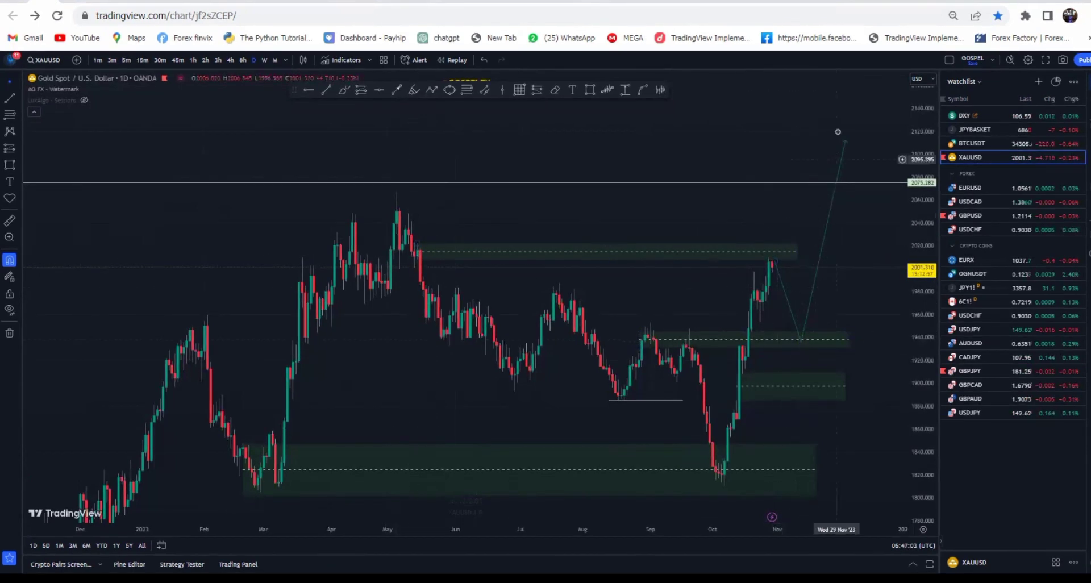
Duplicate the projected path so it dips to about 1894 in the middle green zone and ends at 2112.351 on 13 December 2023
{"action": "left_click_drag", "start_coordinate": [817, 315], "coordinate": [747, 178]}
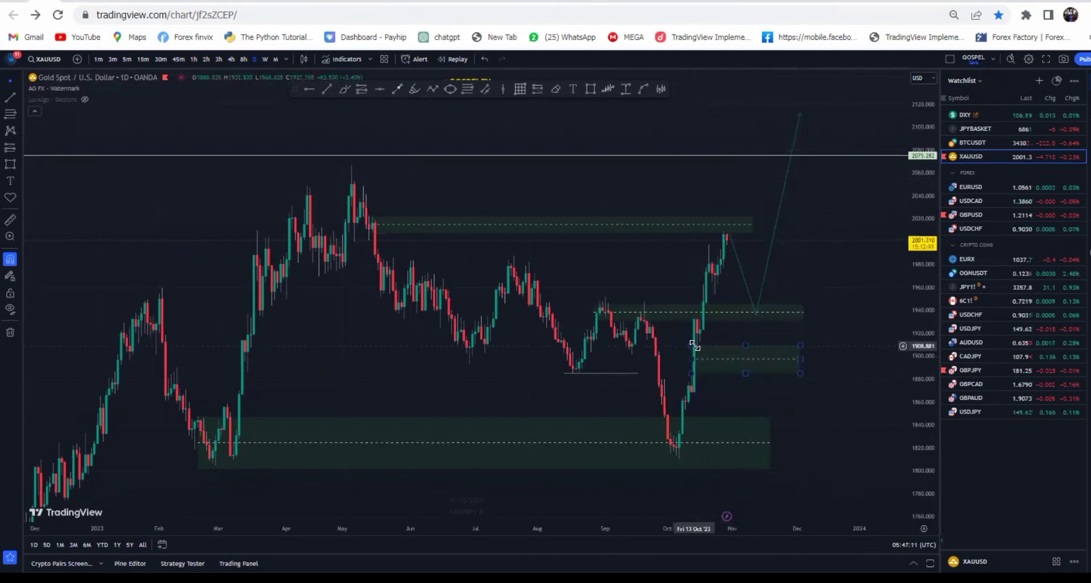
{"action": "left_click_drag", "start_coordinate": [769, 303], "coordinate": [604, 280]}
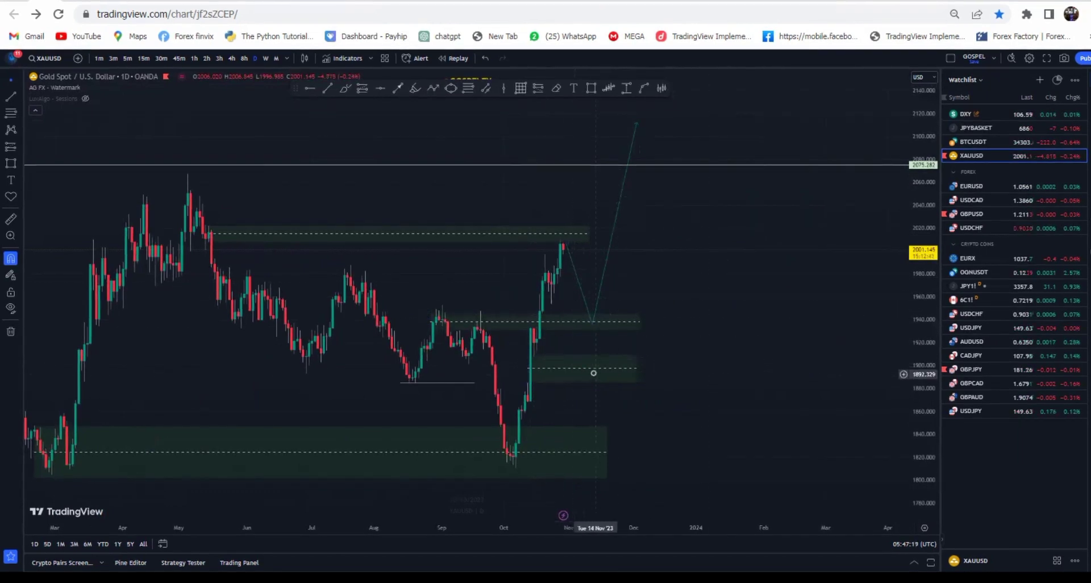
{"action": "scroll", "coordinate": [689, 305], "scroll_direction": "down", "scroll_amount": 3}
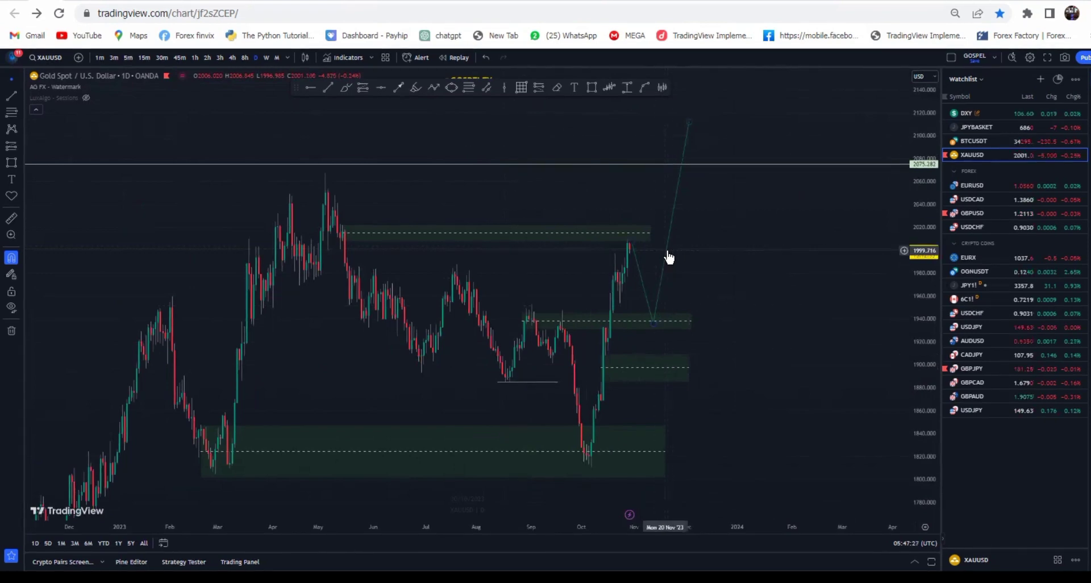
{"action": "mouse_move", "coordinate": [669, 258]}
{"action": "left_mouse_down"}
{"action": "mouse_move", "coordinate": [692, 319]}
{"action": "mouse_move", "coordinate": [673, 308]}
{"action": "left_mouse_up"}
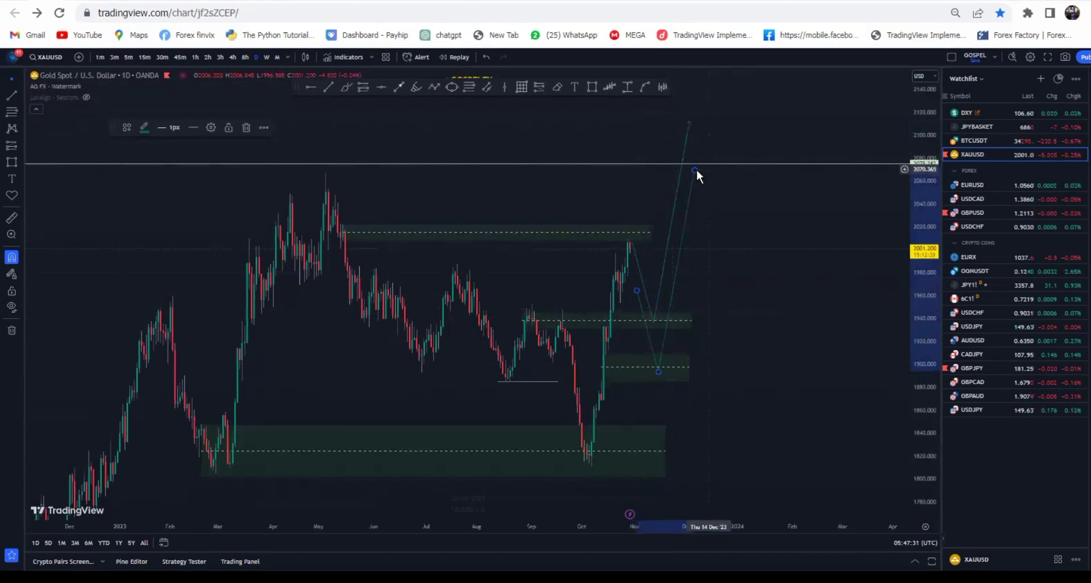
{"action": "left_click_drag", "start_coordinate": [695, 170], "coordinate": [707, 128]}
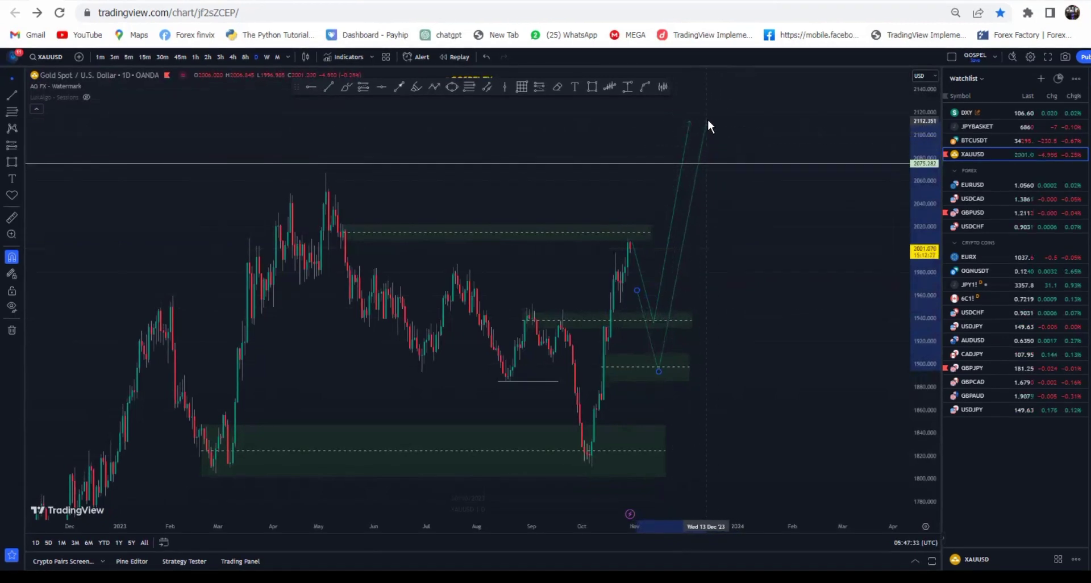
{"action": "left_click", "coordinate": [730, 105]}
Move the duplicated path's starting point to about 1962 on 30 October 2023
{"action": "left_click_drag", "start_coordinate": [732, 259], "coordinate": [746, 243]}
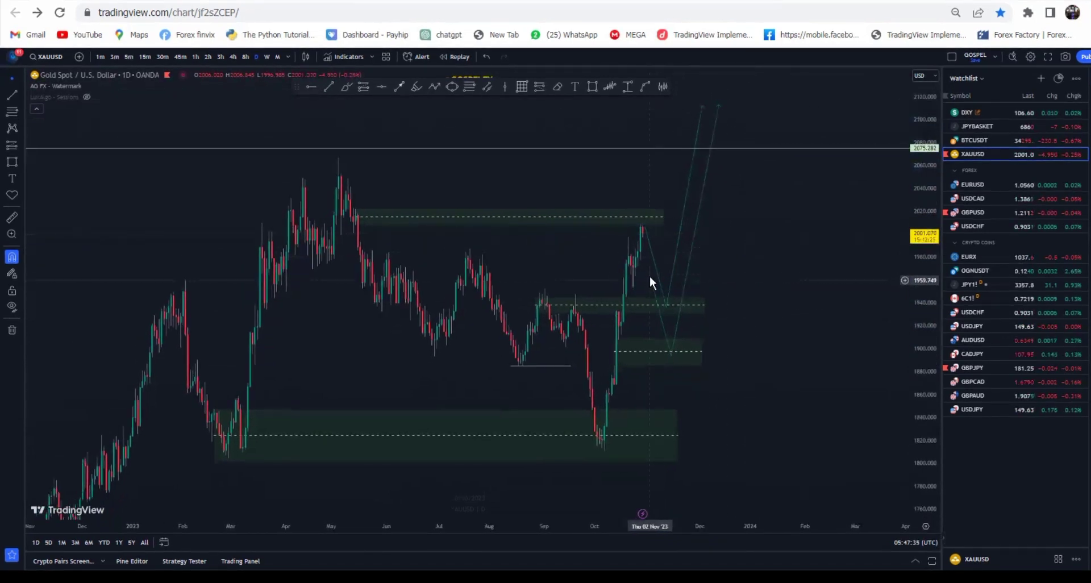
{"action": "left_click_drag", "start_coordinate": [649, 275], "coordinate": [639, 272]}
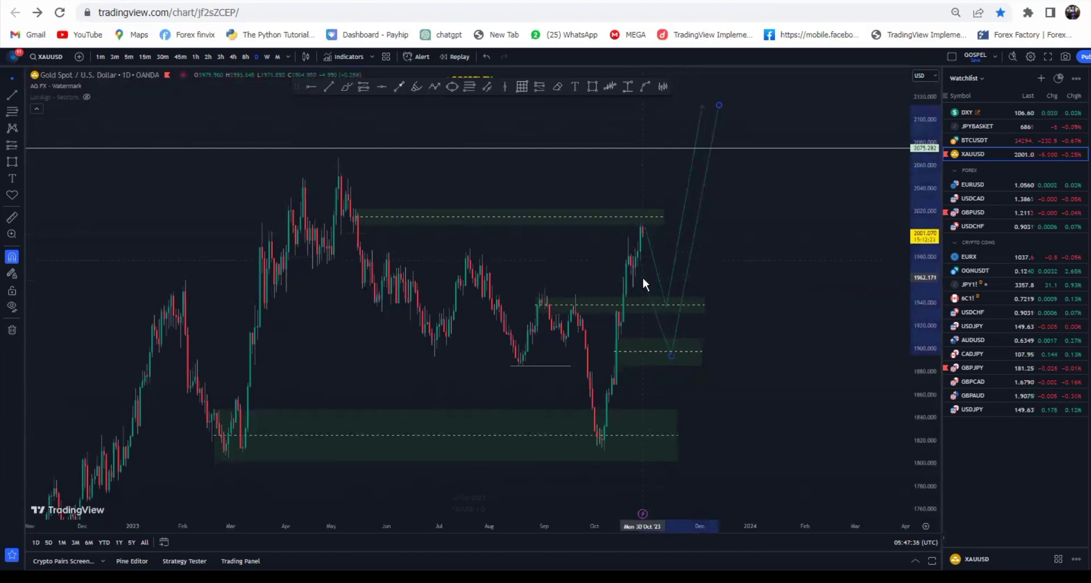
{"action": "left_click", "coordinate": [760, 275]}
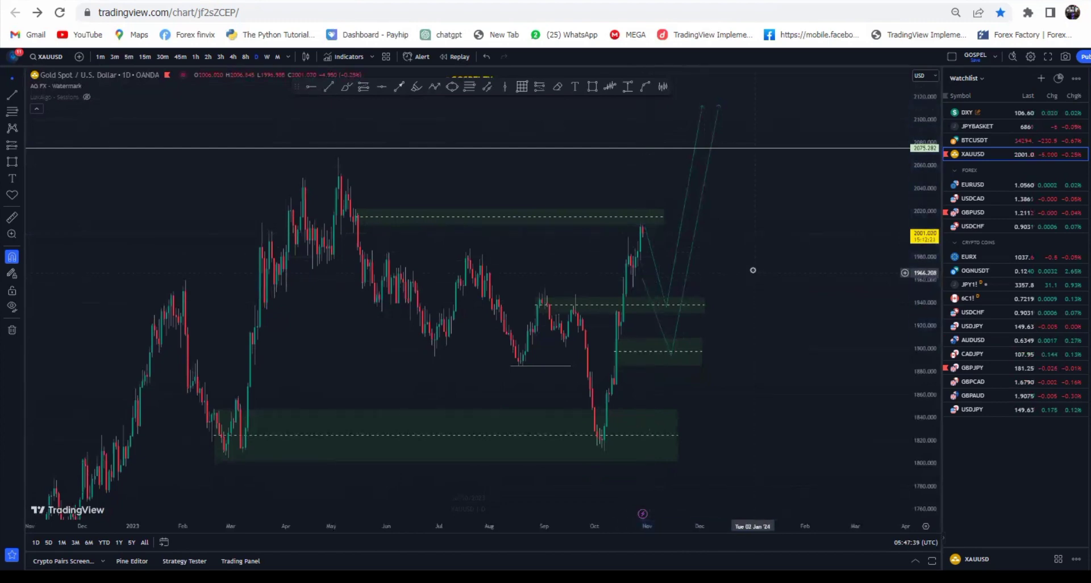